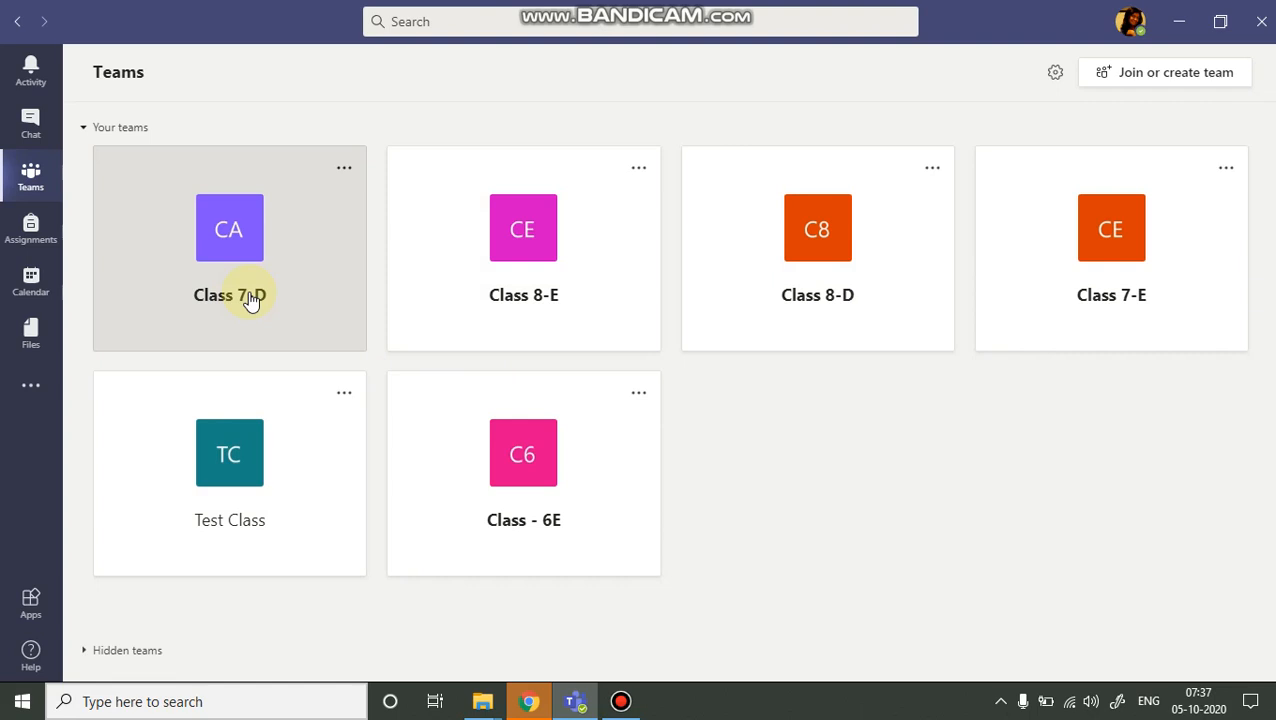
Open the Class 7-D team's Class Notebook and show its section navigation pane.
left_click(240, 300)
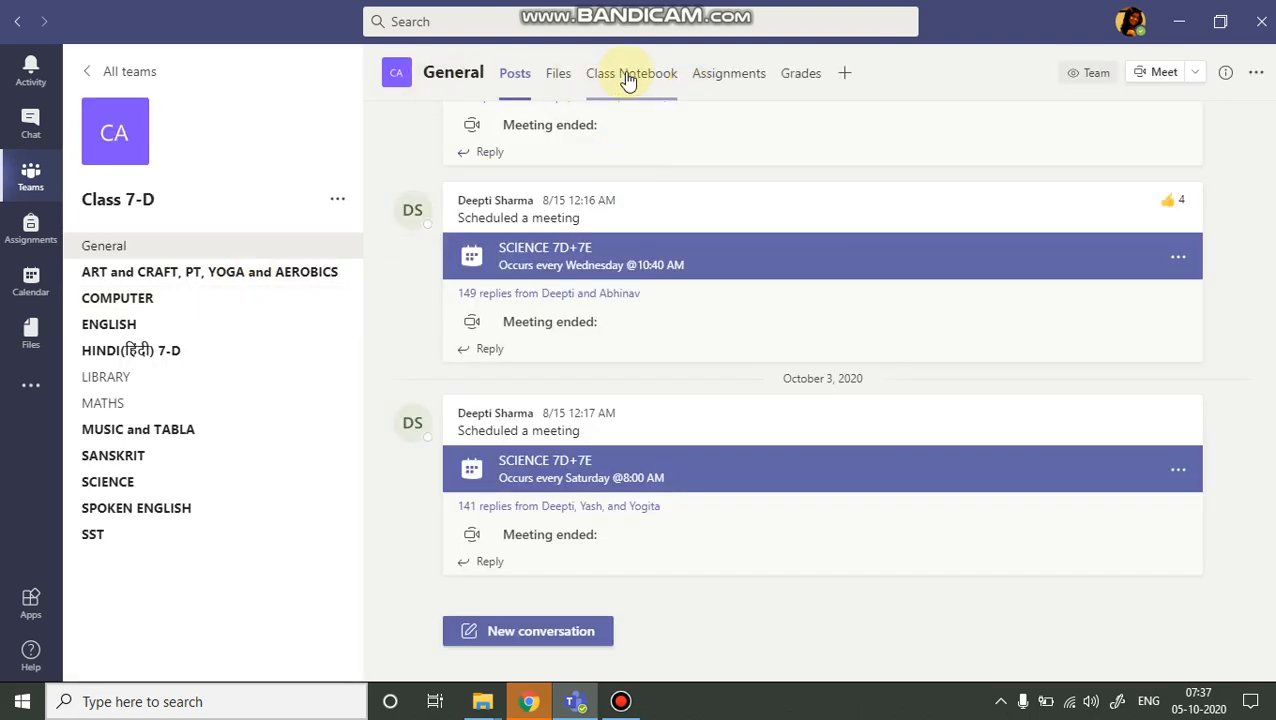
left_click(626, 78)
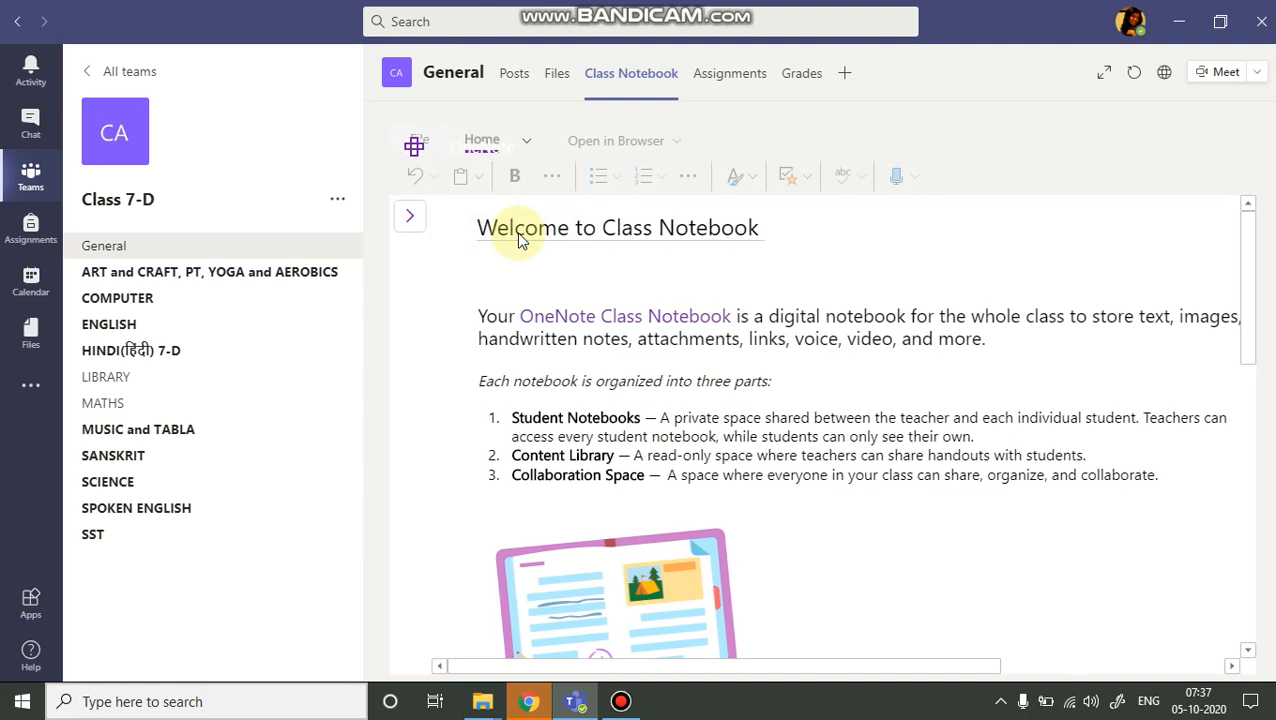
left_click(410, 220)
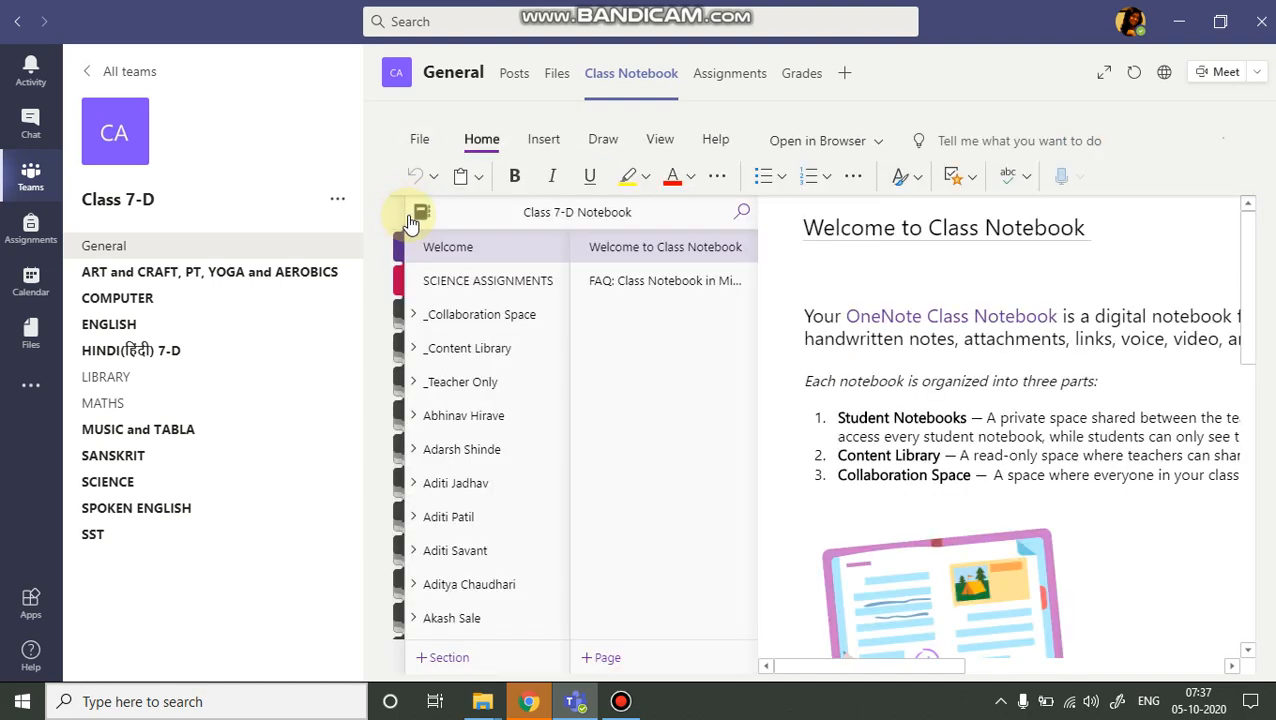
Expand the _Teacher Only section group in the notebook navigation.
left_click(475, 383)
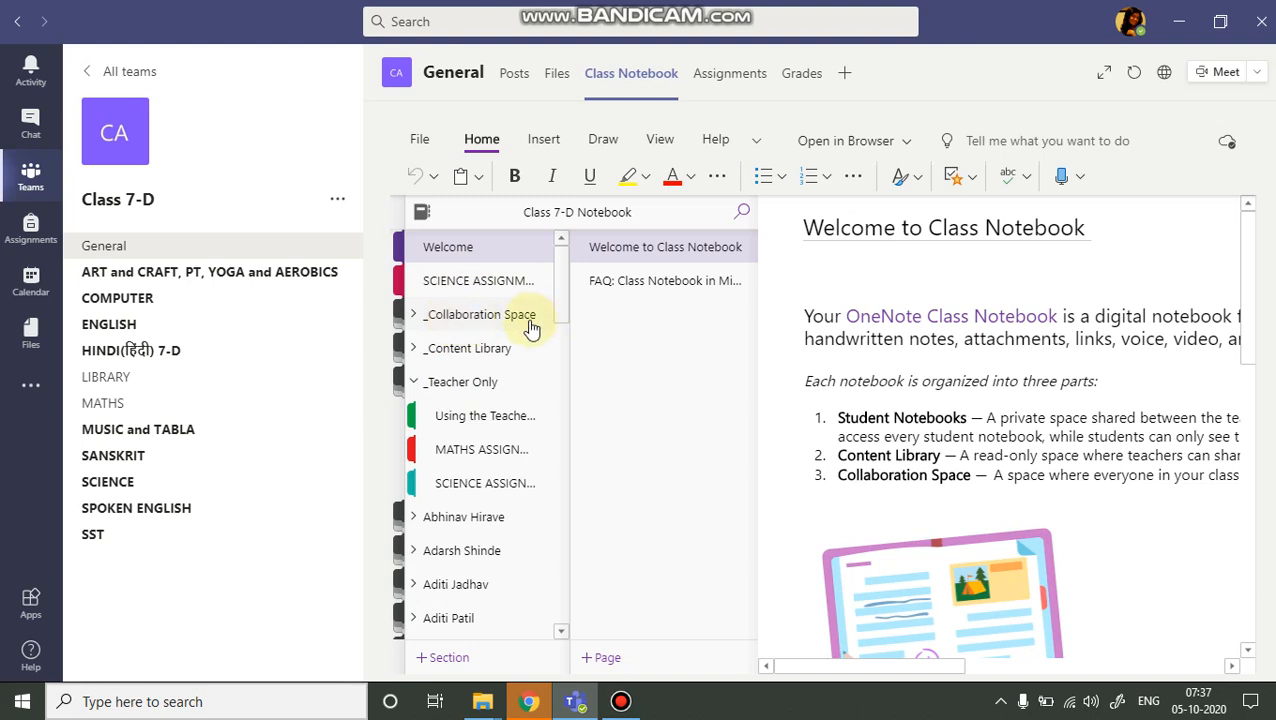
left_click(470, 384)
left_click(472, 384)
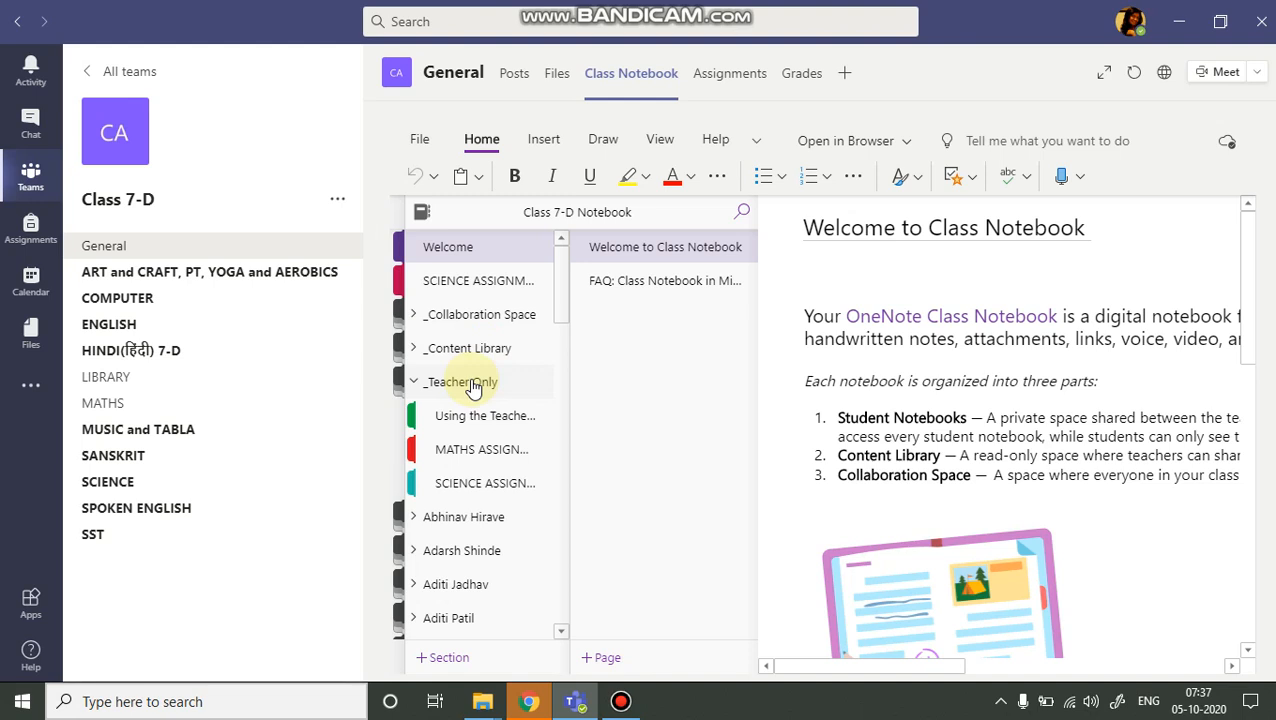
Add a new page to the notebook and title it MATHS ASSIGNMENT 5.
left_click(608, 659)
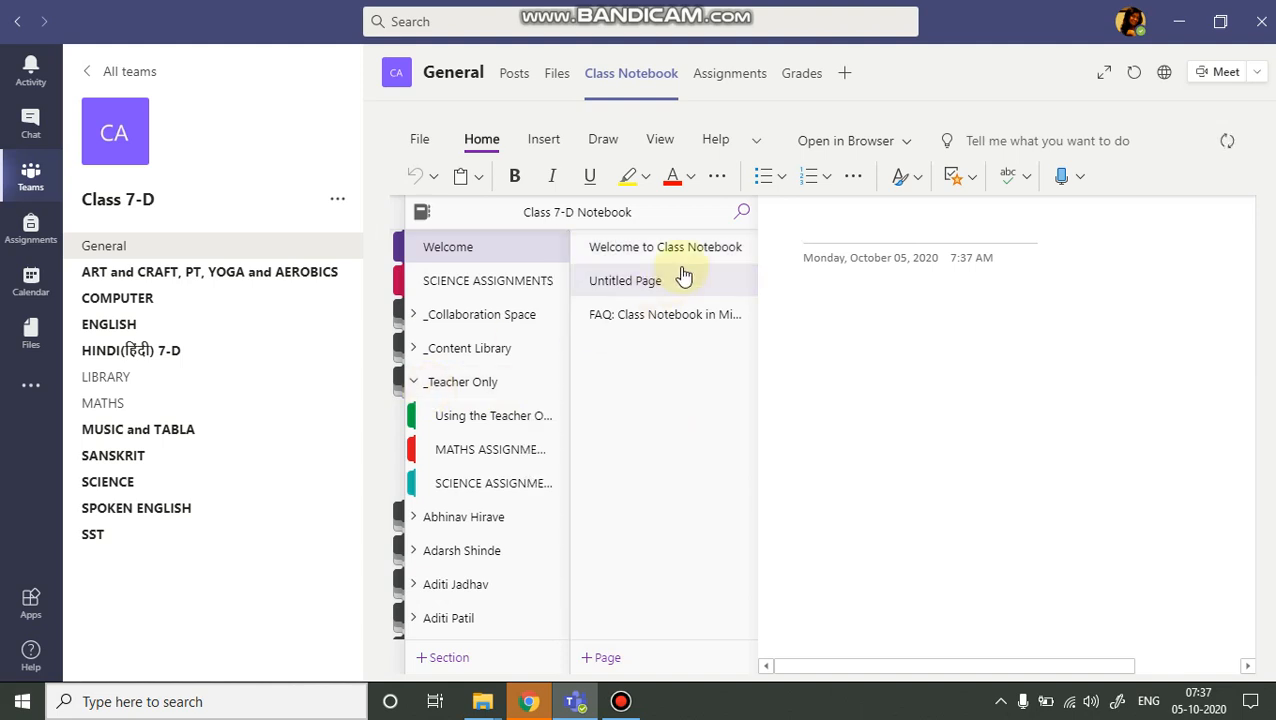
left_click(686, 285)
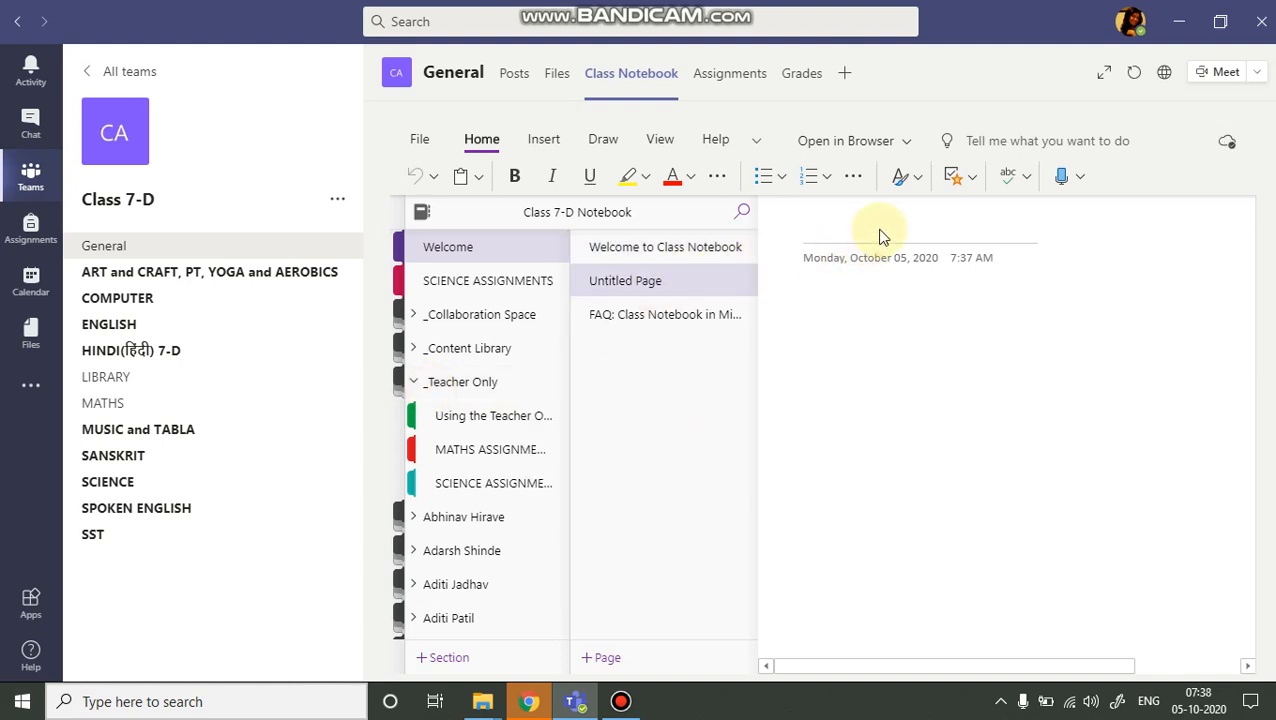
left_click(848, 228)
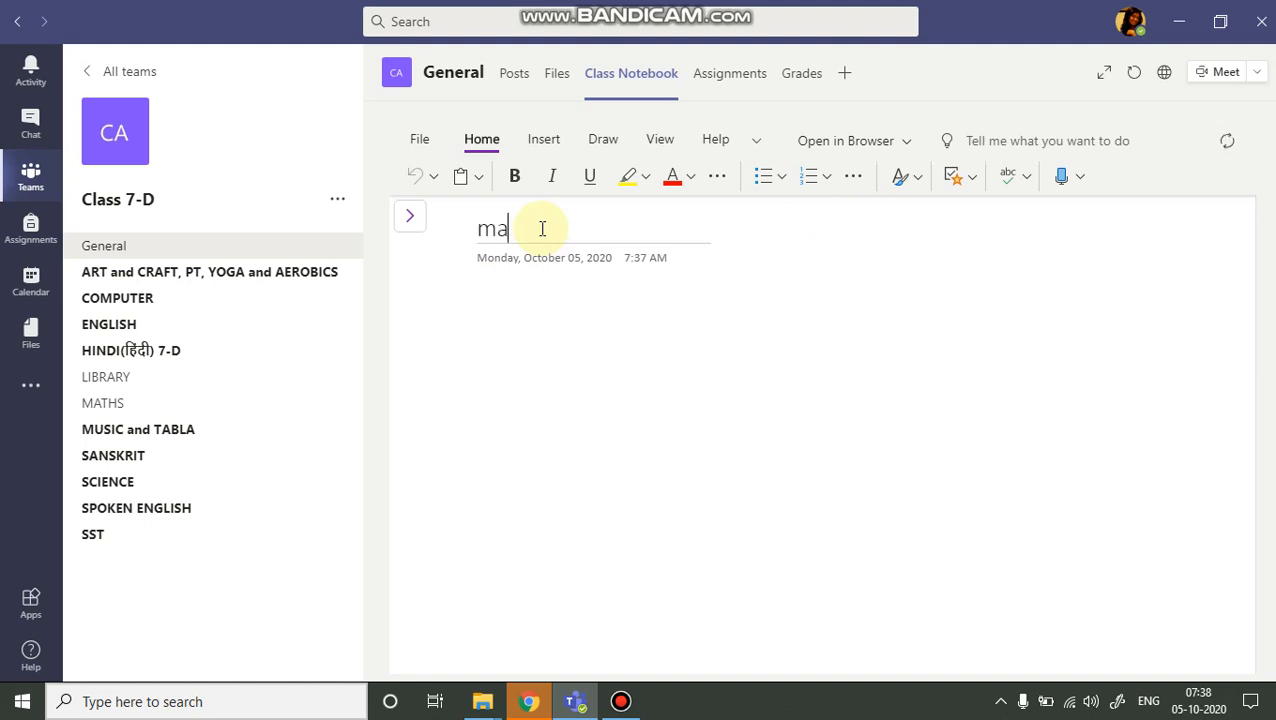
key("BackSpace")
type("MATHS ASSIGNMENT 5")
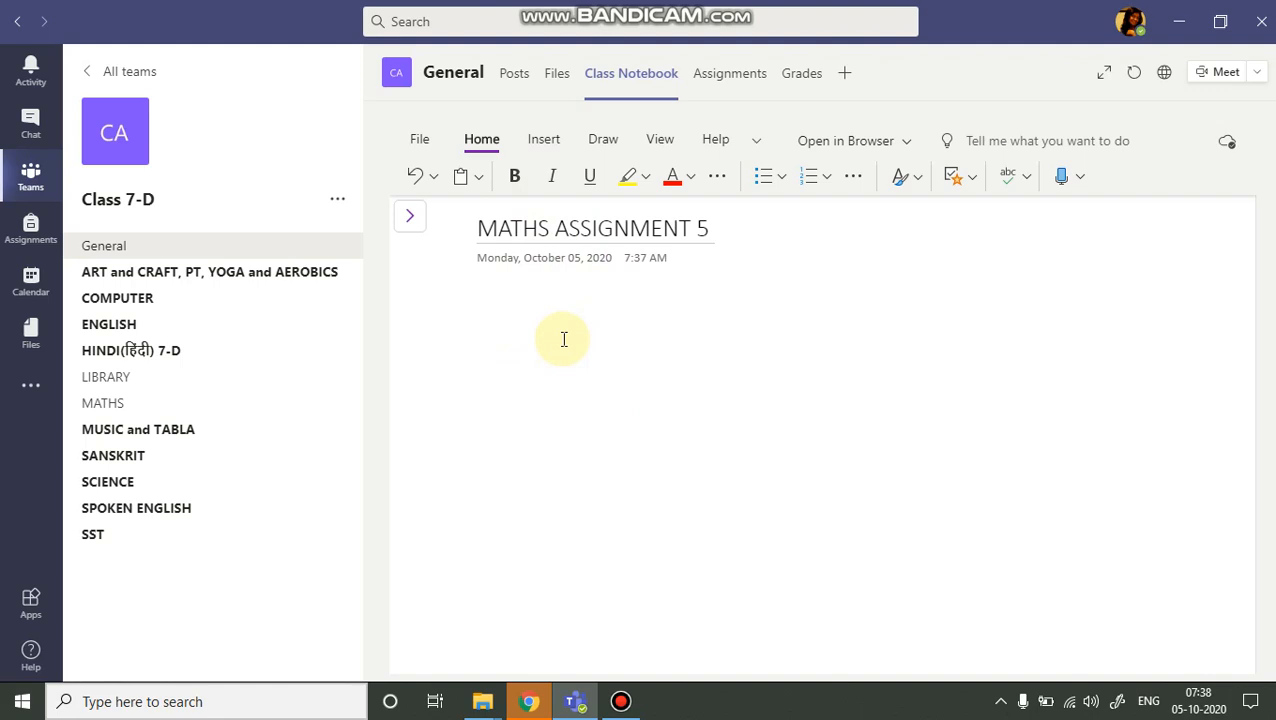
Switch to the browser's MATHS QUIZ-3(LINES & ANGLES) form and copy its share link.
left_click(541, 141)
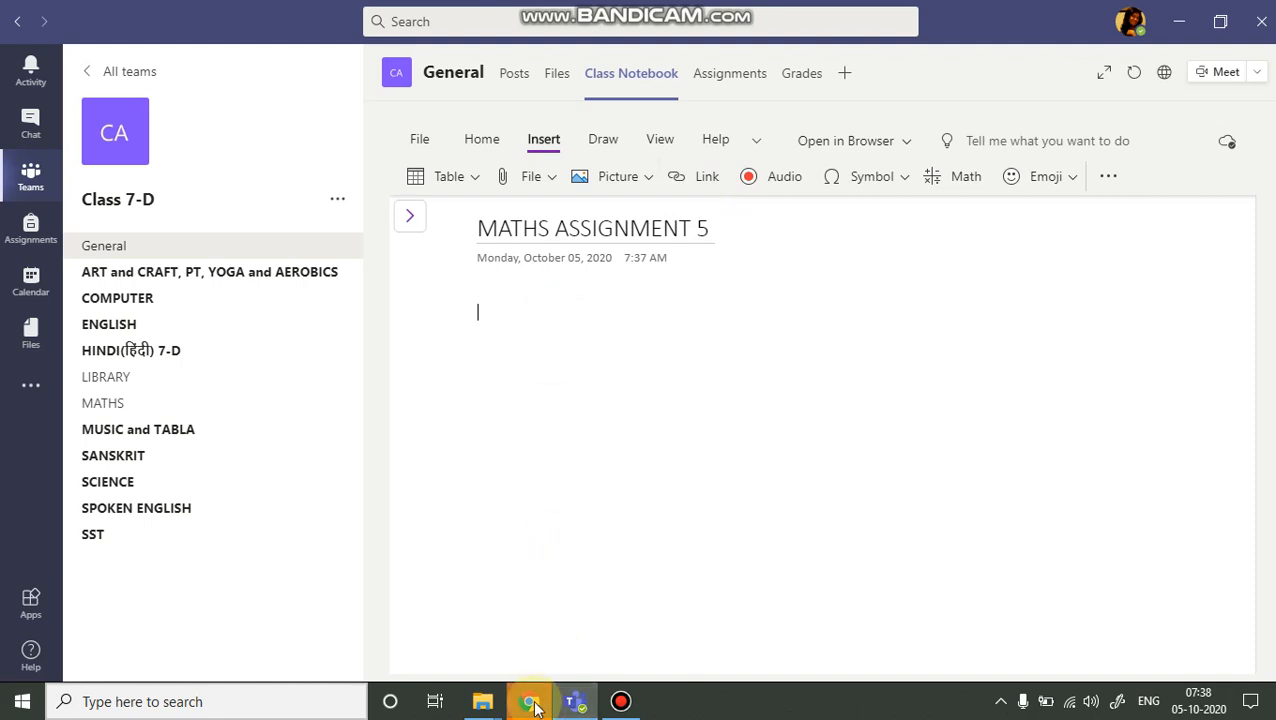
mouse_move(529, 700)
left_click(529, 640)
left_click(565, 18)
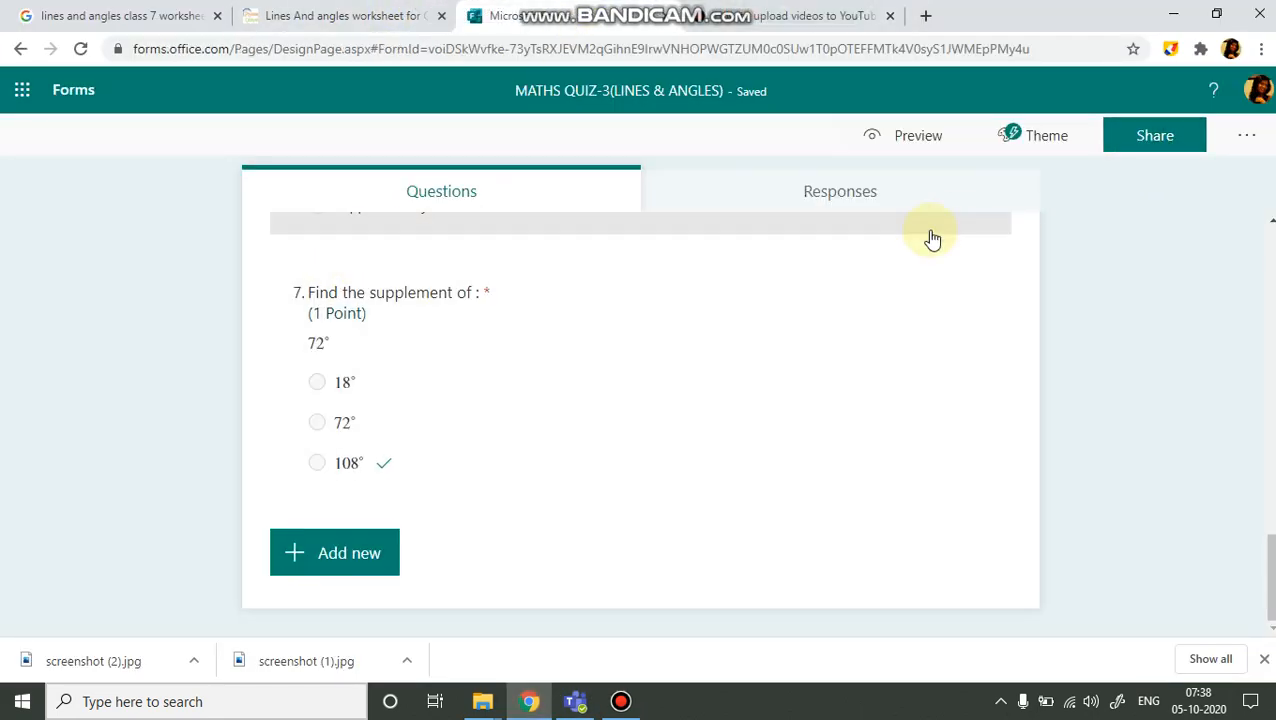
scroll(975, 205, "up", 10)
scroll(980, 206, "up", 5)
left_click(1153, 134)
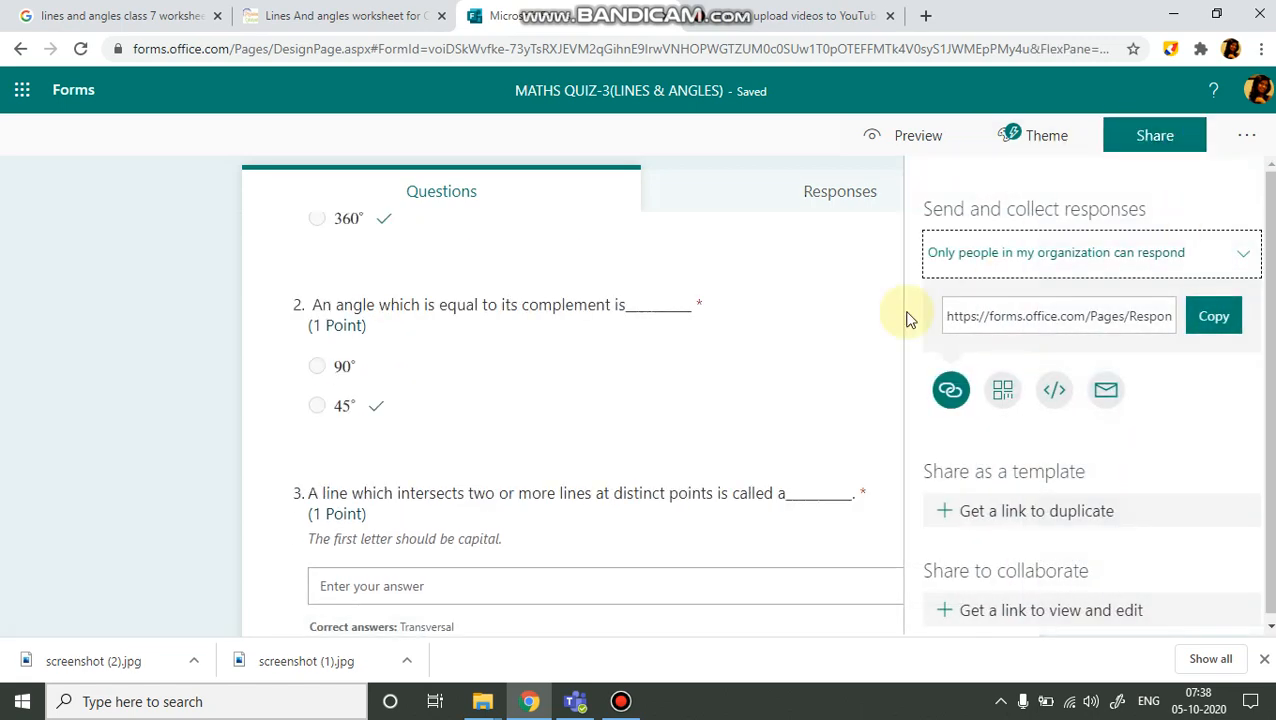
left_click(1203, 318)
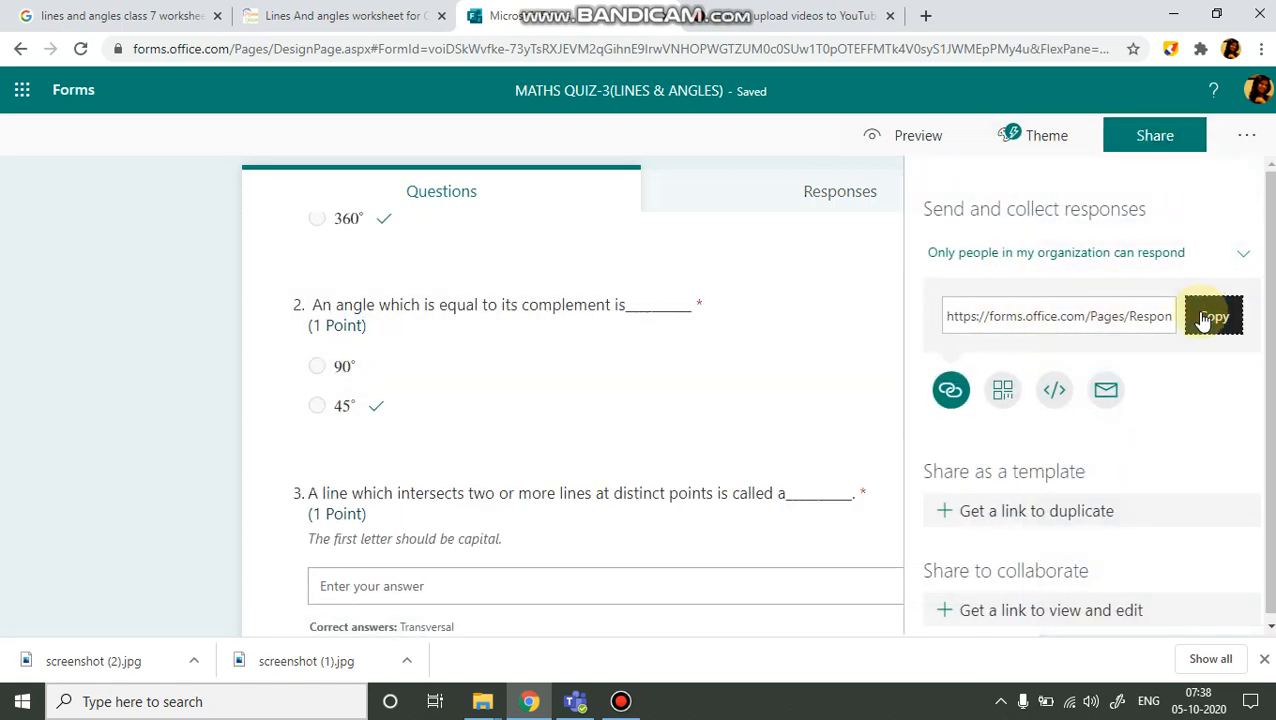
Return to Teams and paste the form link into the page body to embed the quiz.
left_click(575, 701)
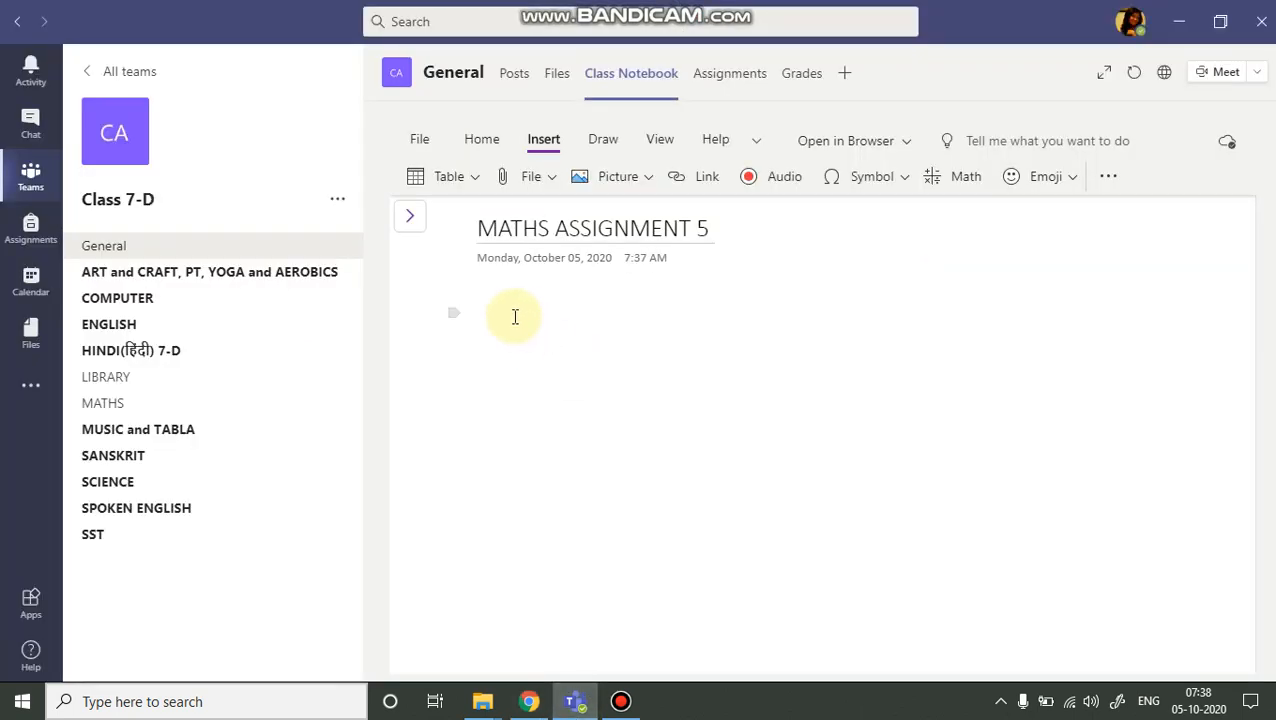
key("ctrl+v")
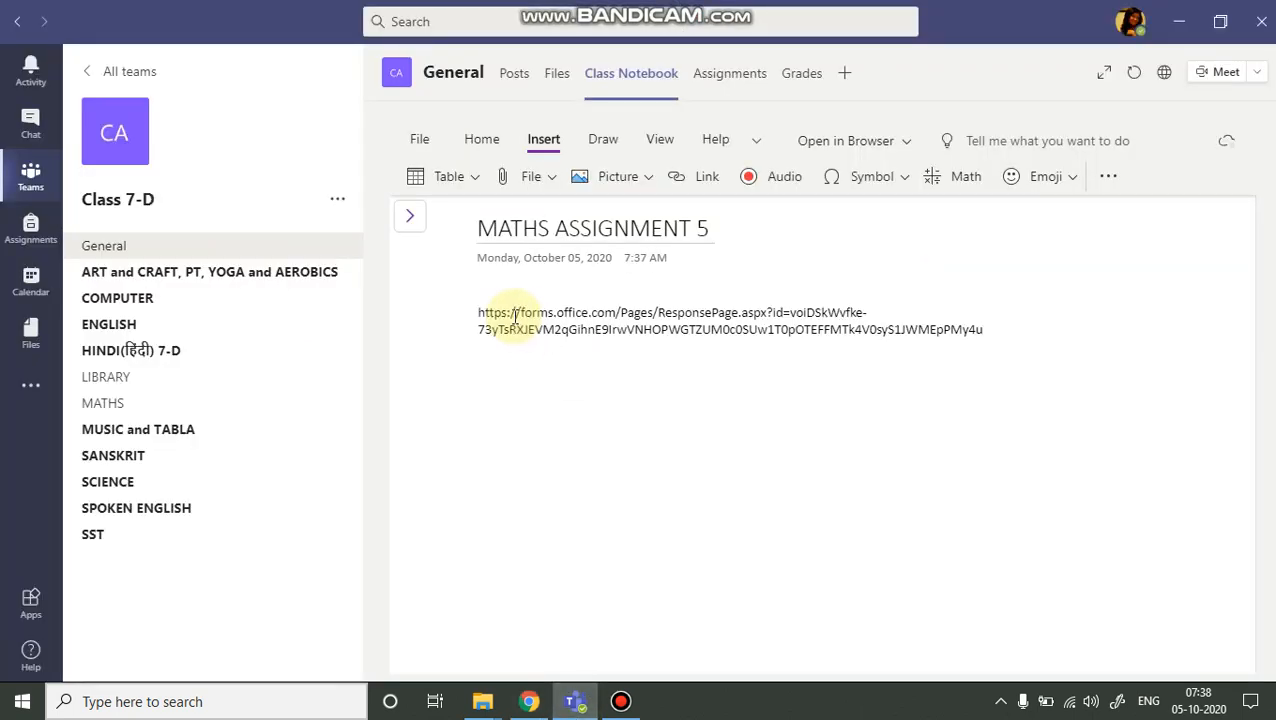
key("Return")
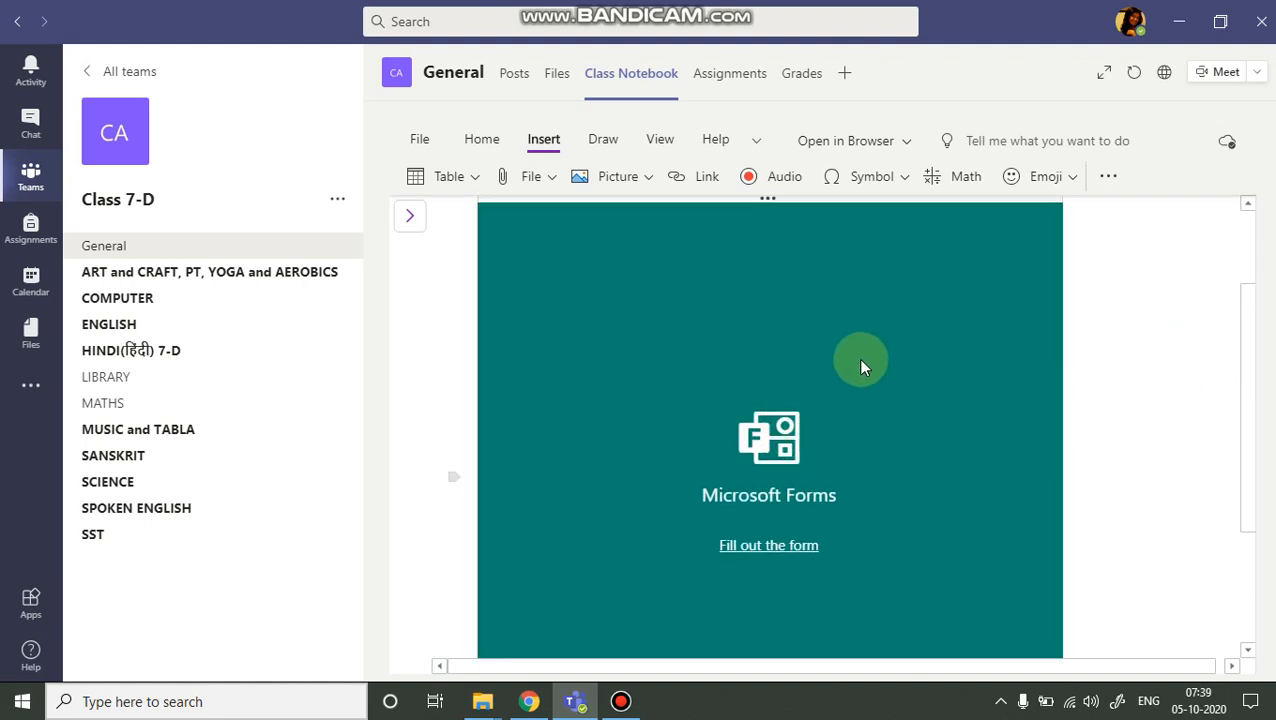
Open the embedded form through its fill-out link to check it, then close the browser tab.
left_click(769, 549)
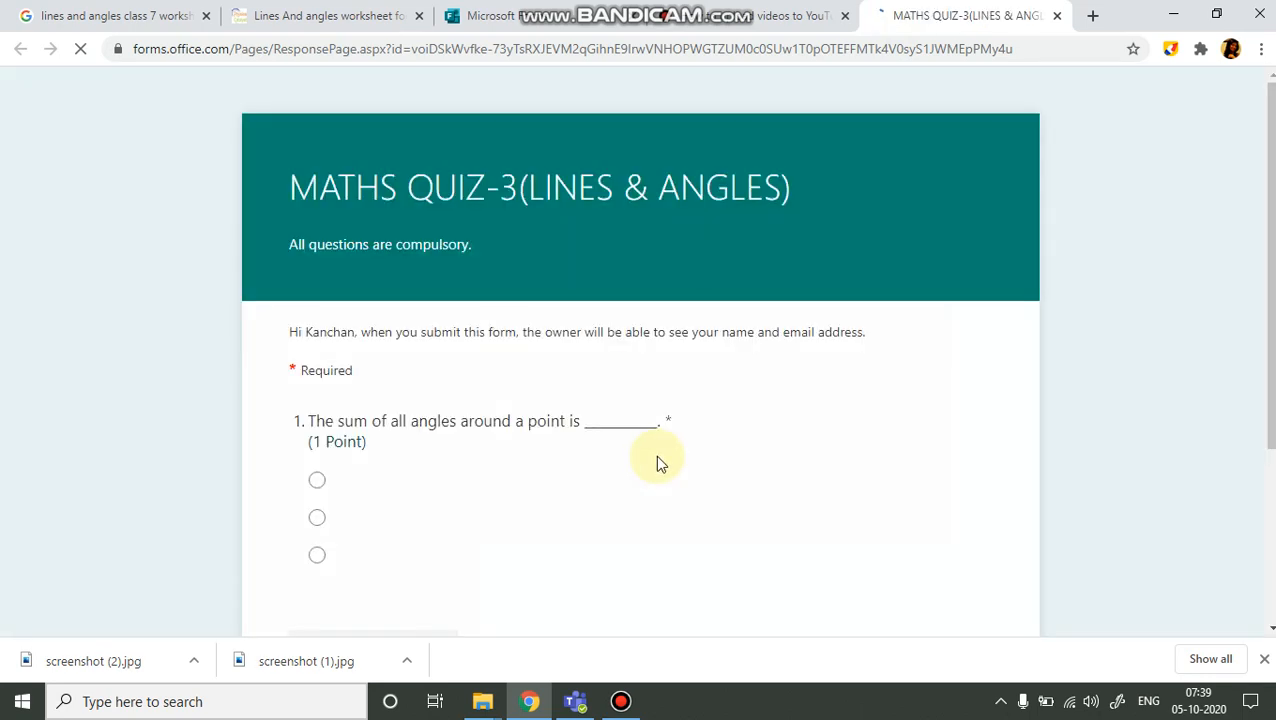
scroll(670, 407, "down", 6)
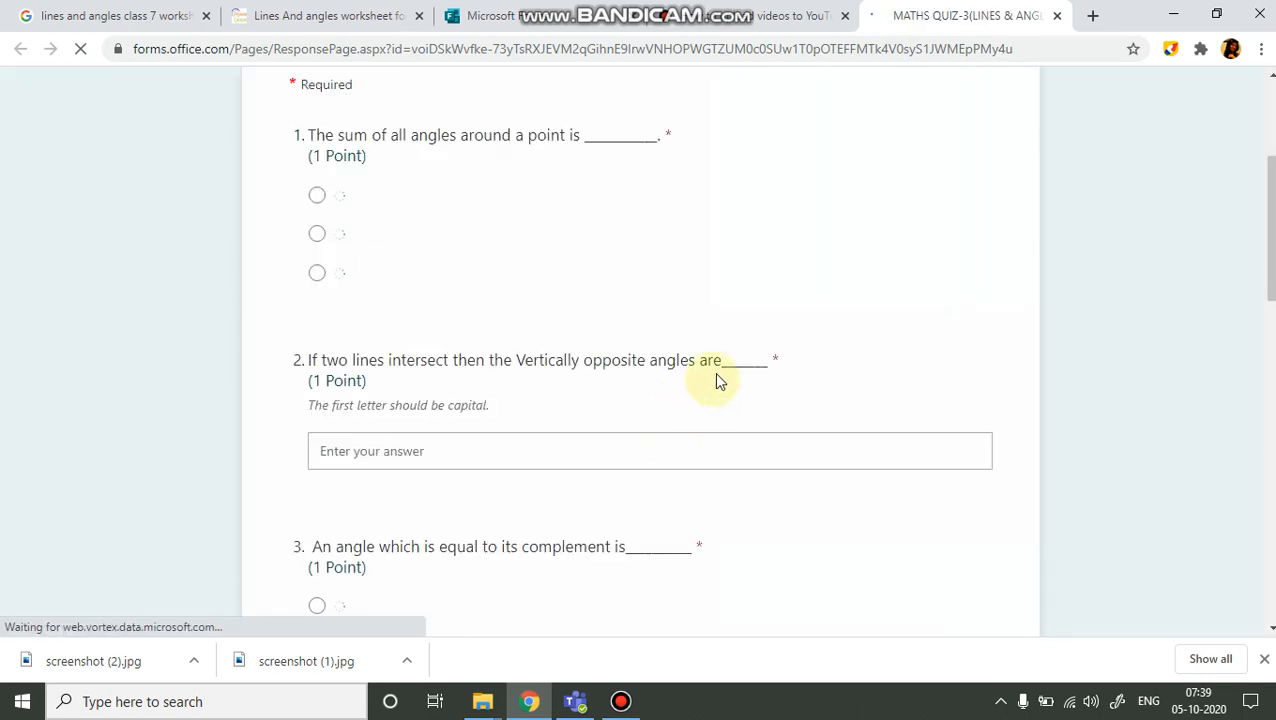
left_click(1057, 16)
left_click(570, 700)
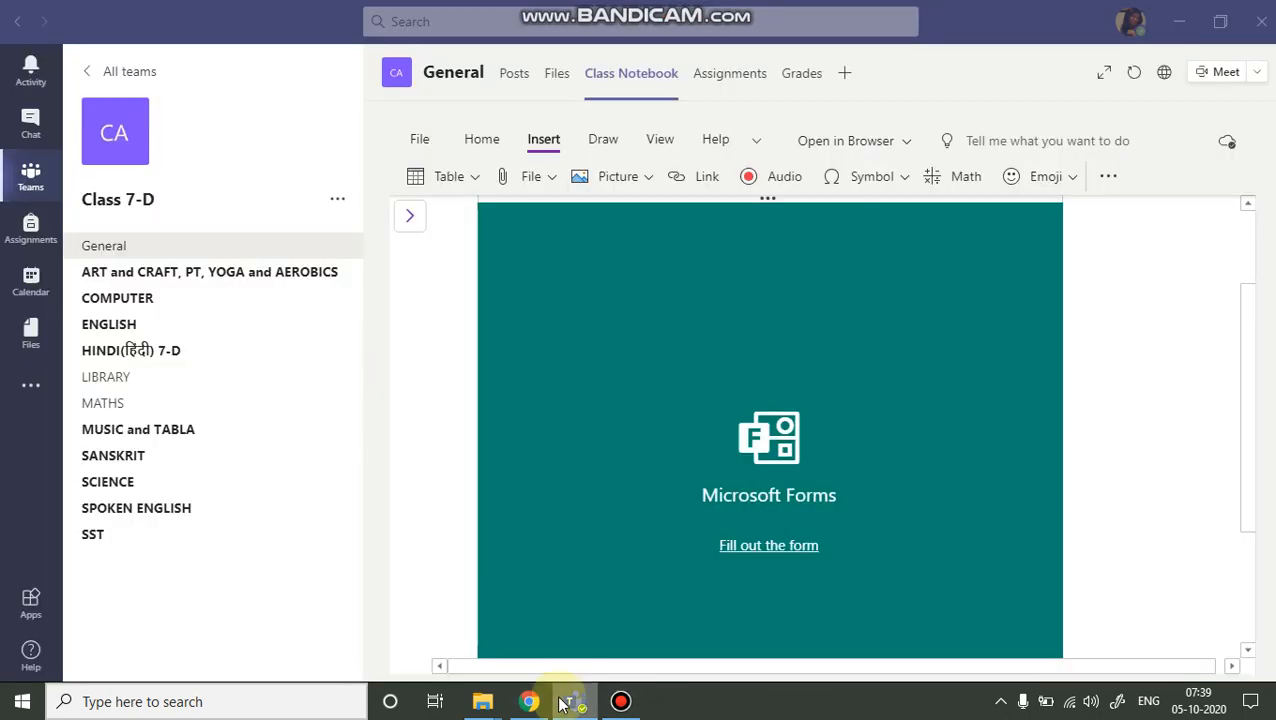
Open the Microsoft Forms link above the embed to test it, then close the tab.
scroll(1102, 302, "up", 2)
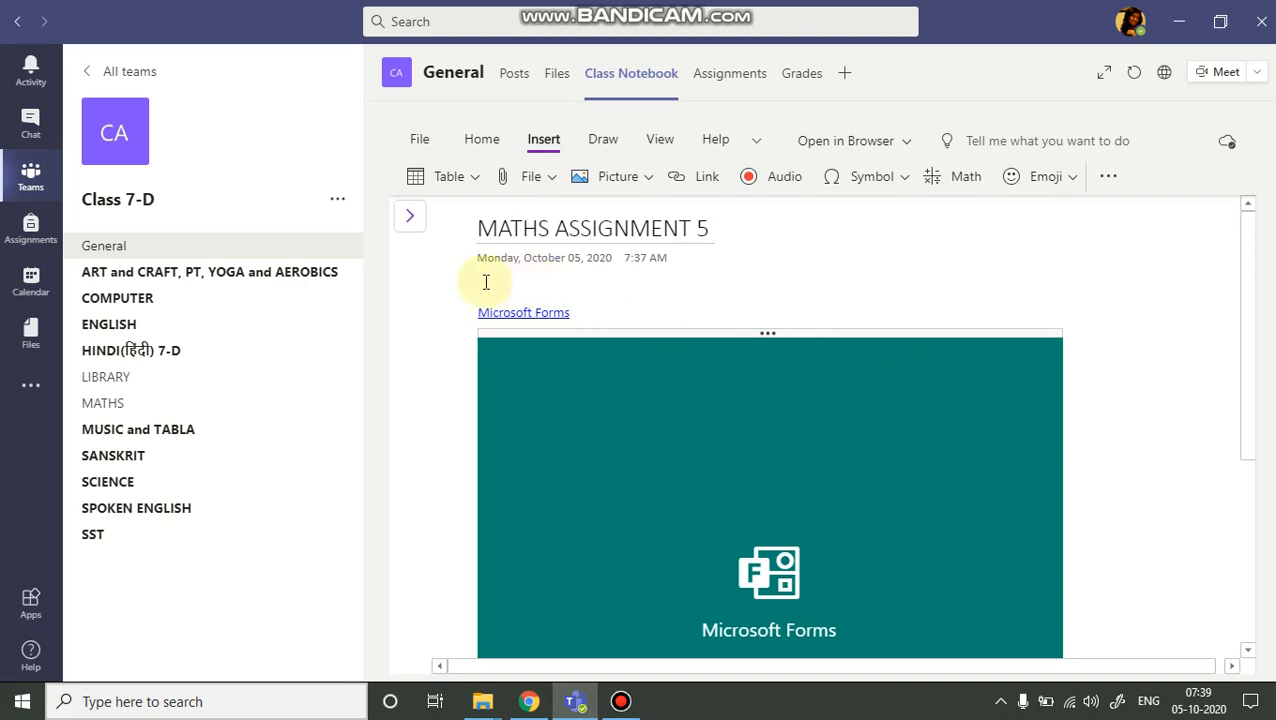
left_click(525, 312)
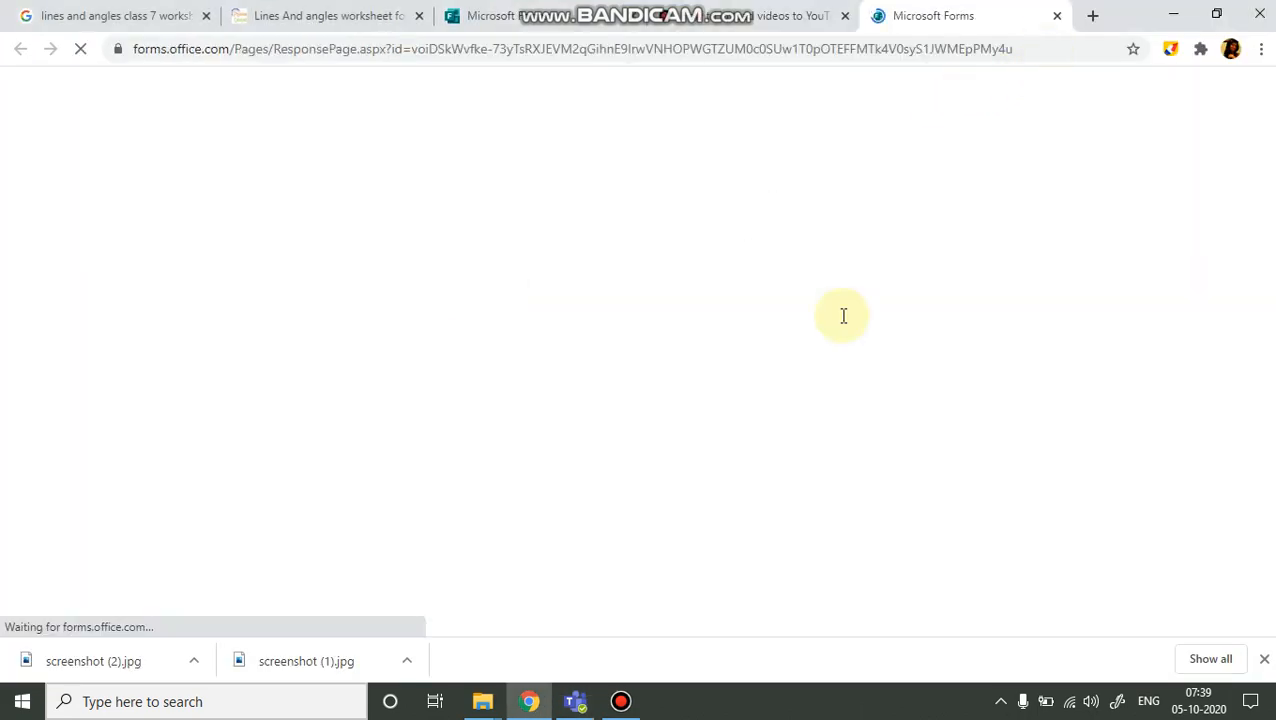
key("ctrl+w")
left_click(577, 701)
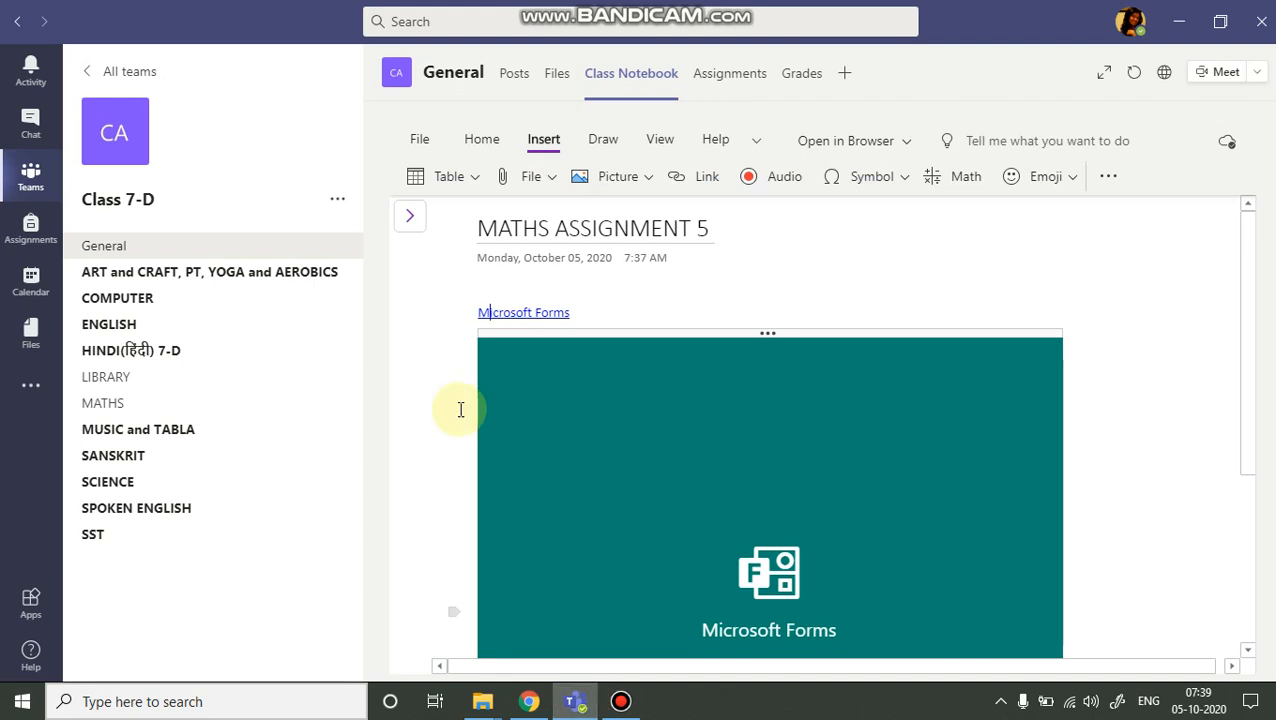
Add the line 'For Question 1-7 please click on the LINK below to submit the QUIZ.' above the form link.
left_click(476, 311)
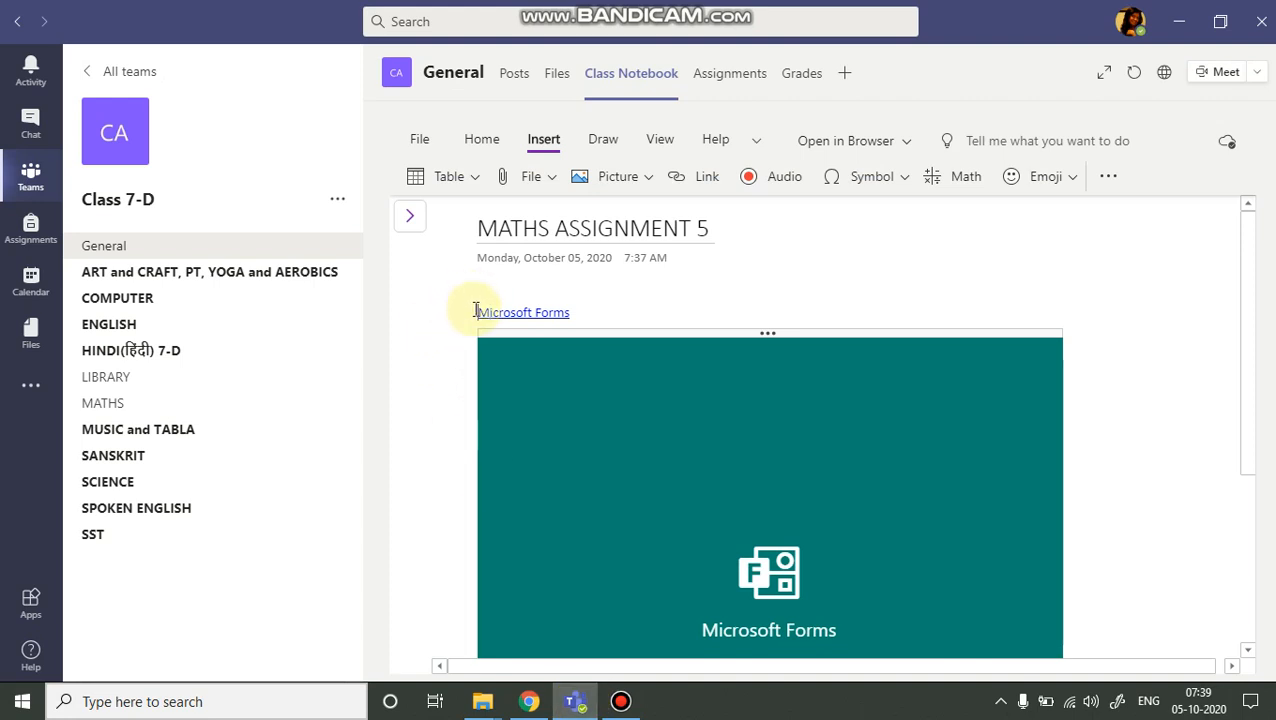
type("For ")
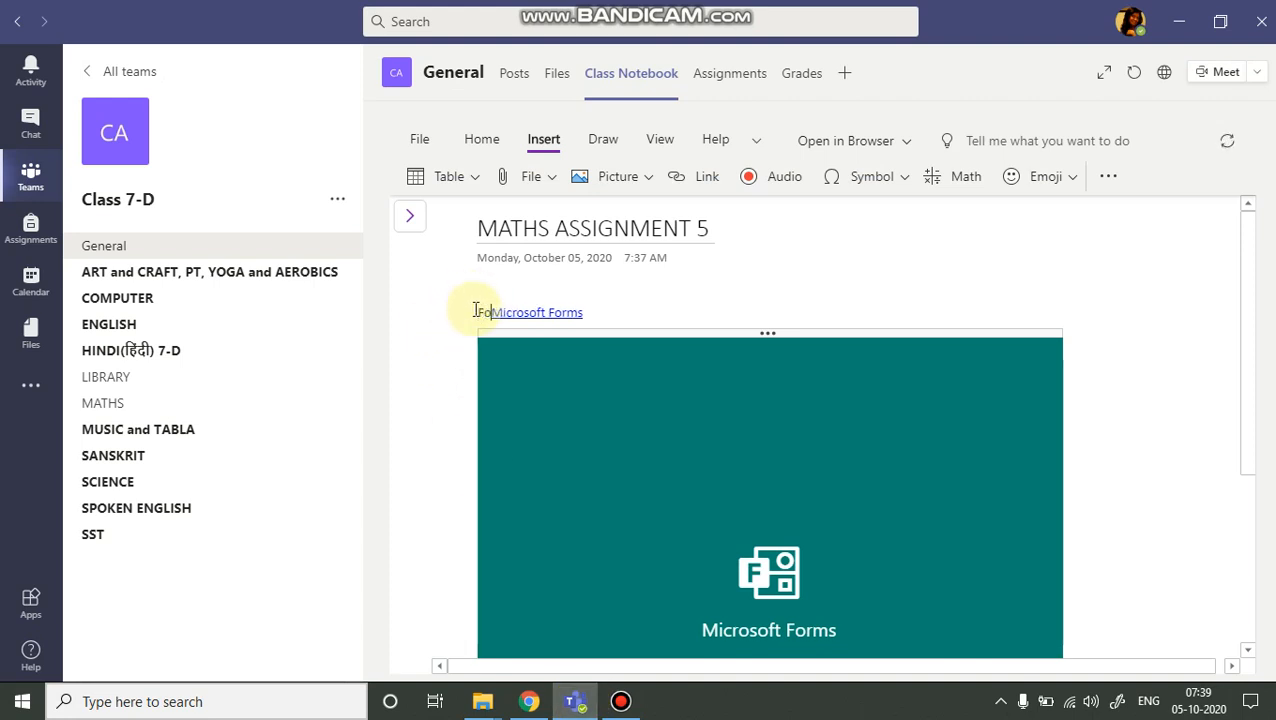
type("C")
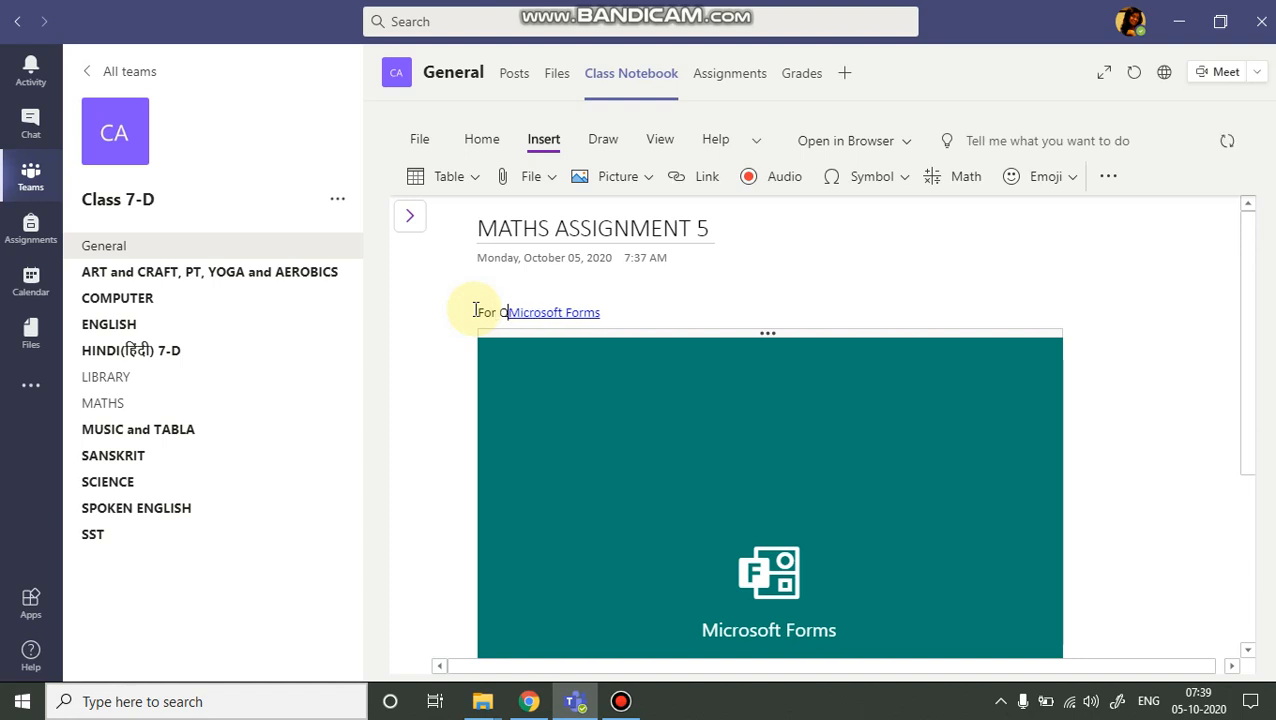
type("uestion ")
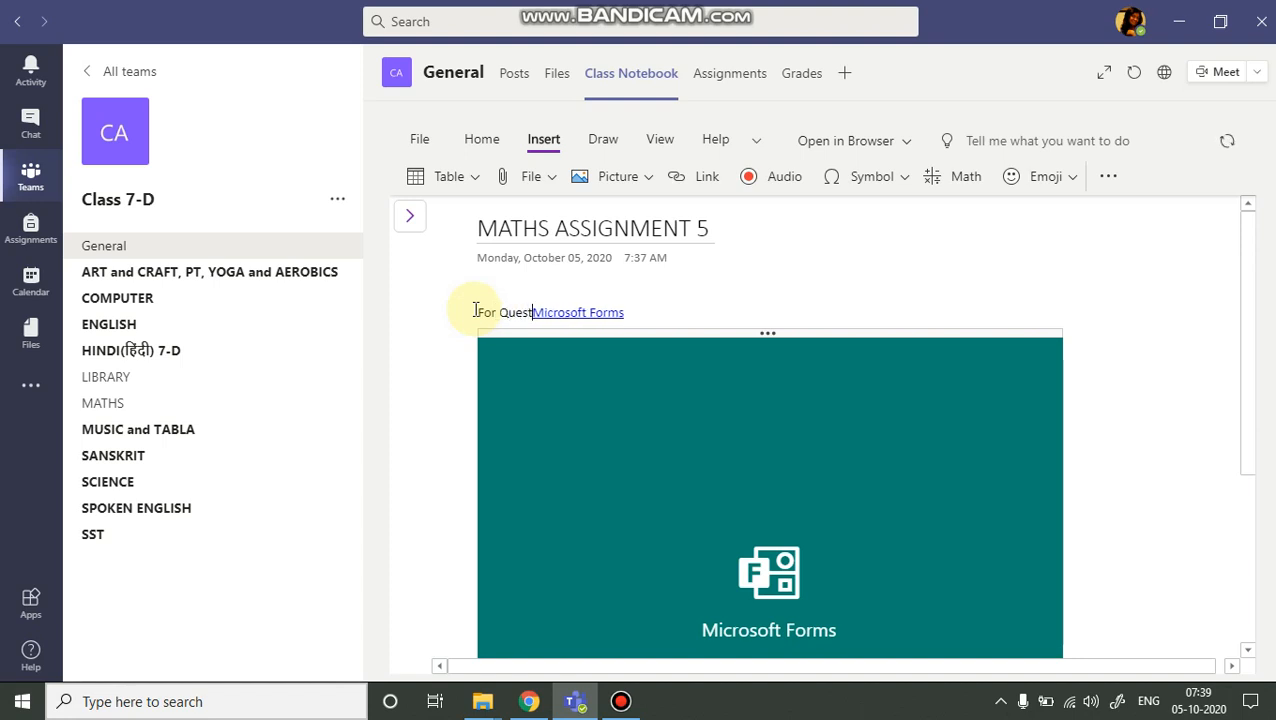
type("1-7")
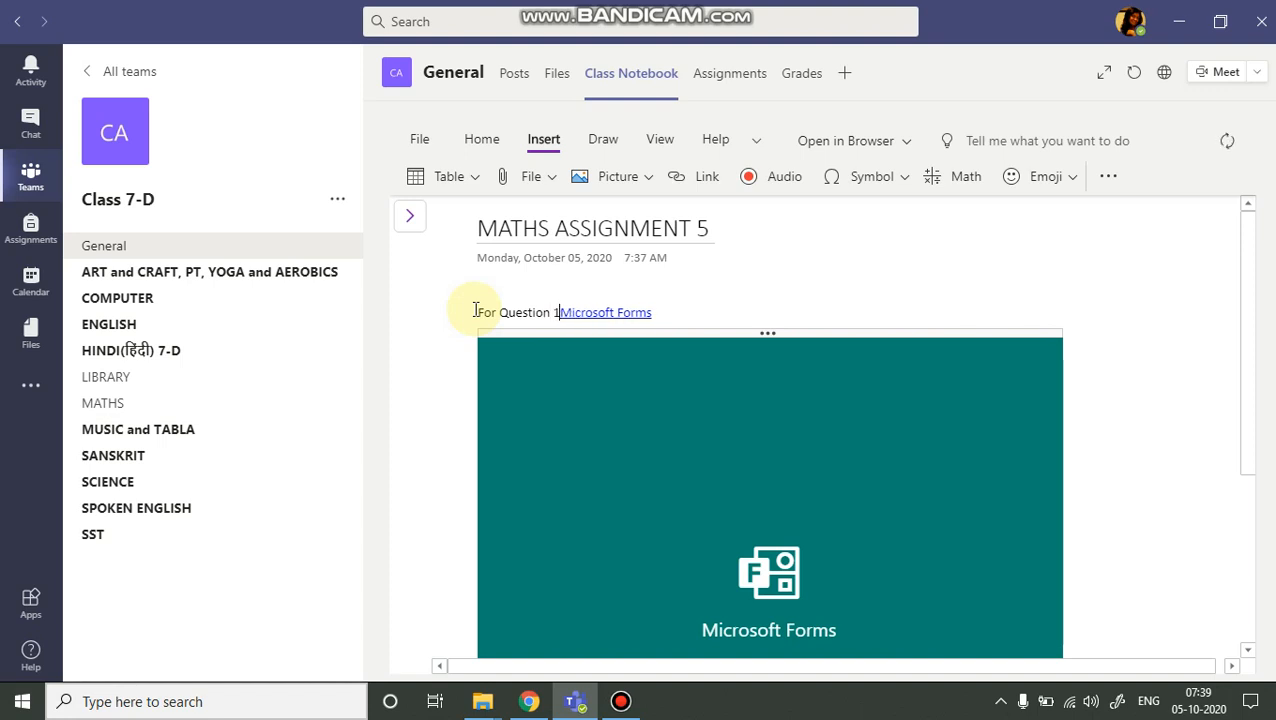
type(" please")
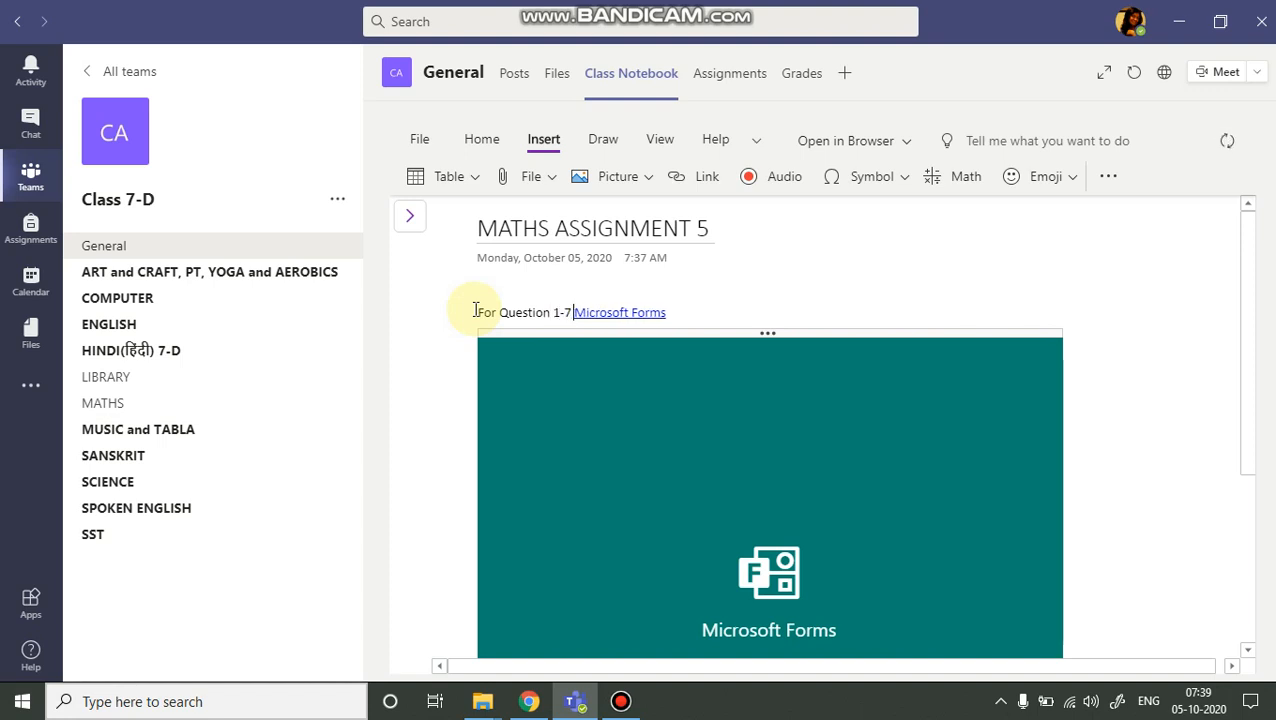
type(" click ")
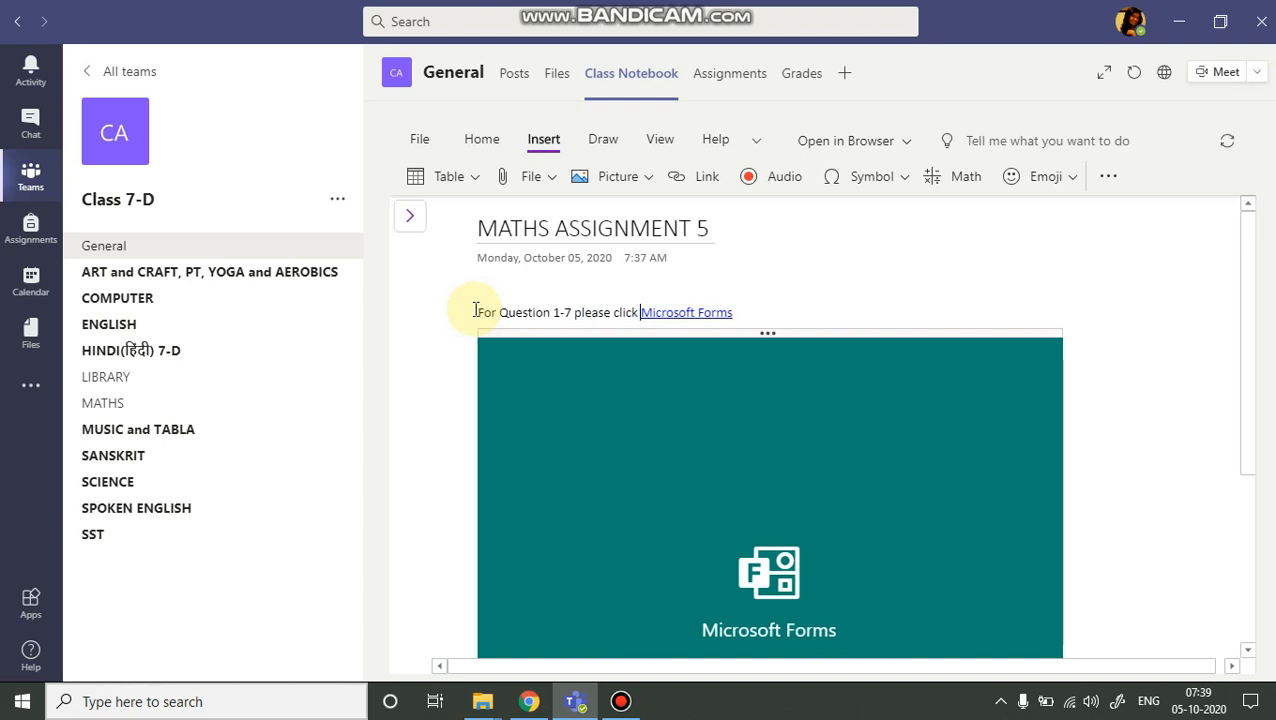
type("on the ")
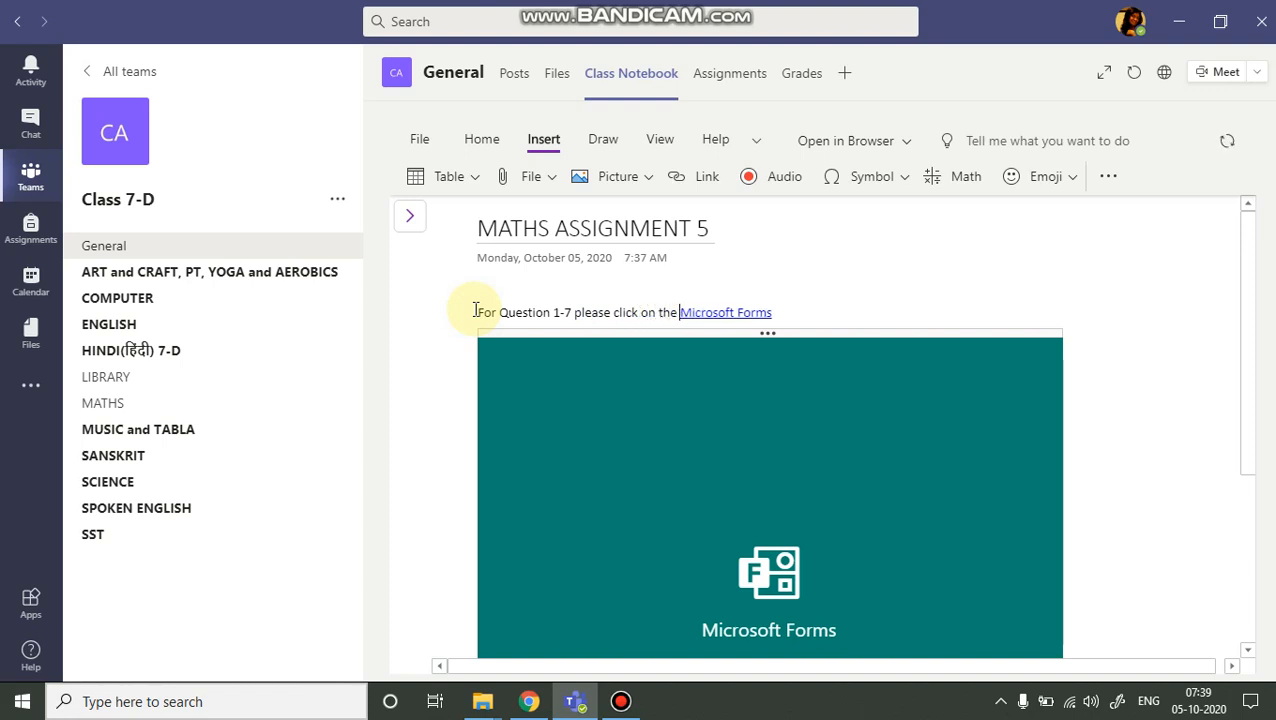
type("LINK bel")
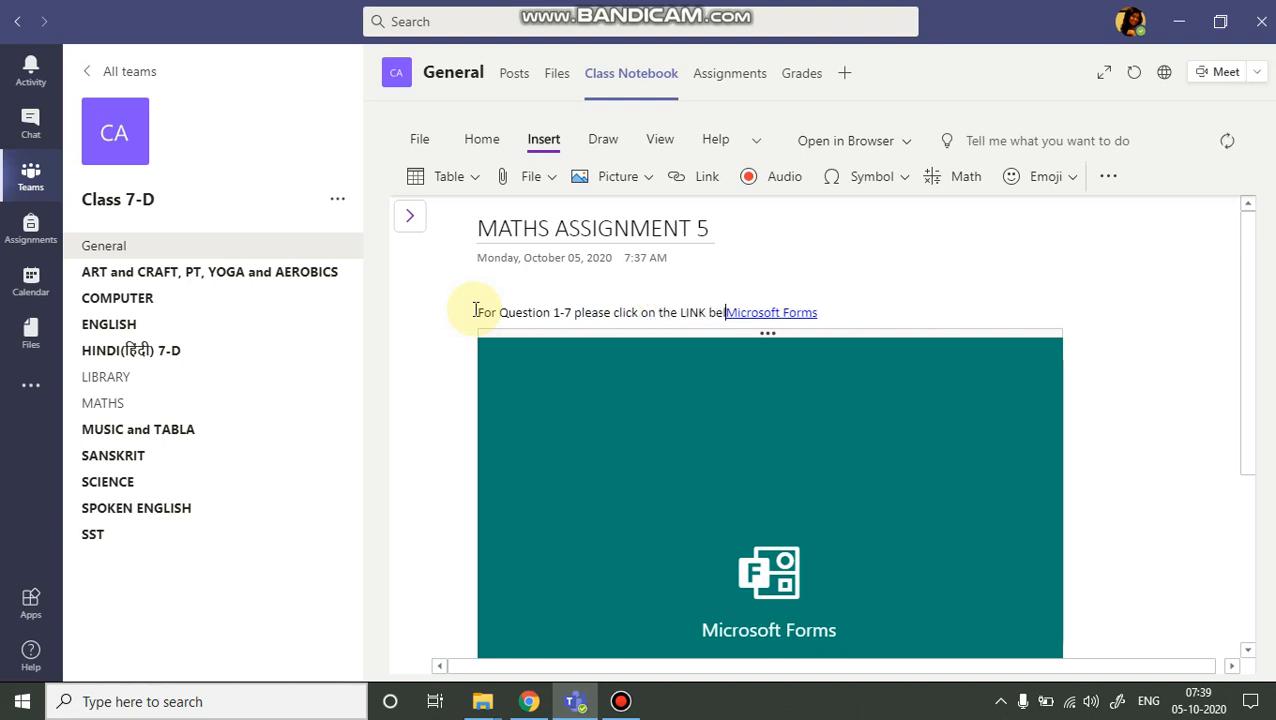
type("ow to s")
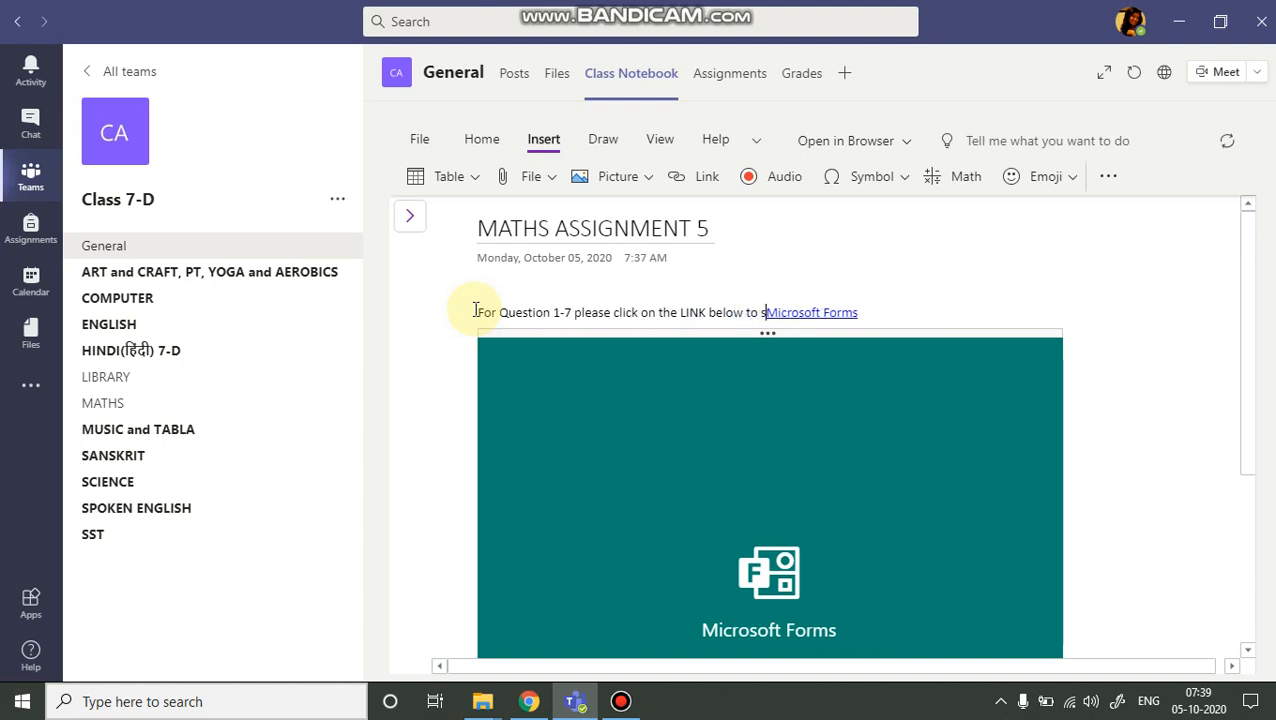
type("ubmit the")
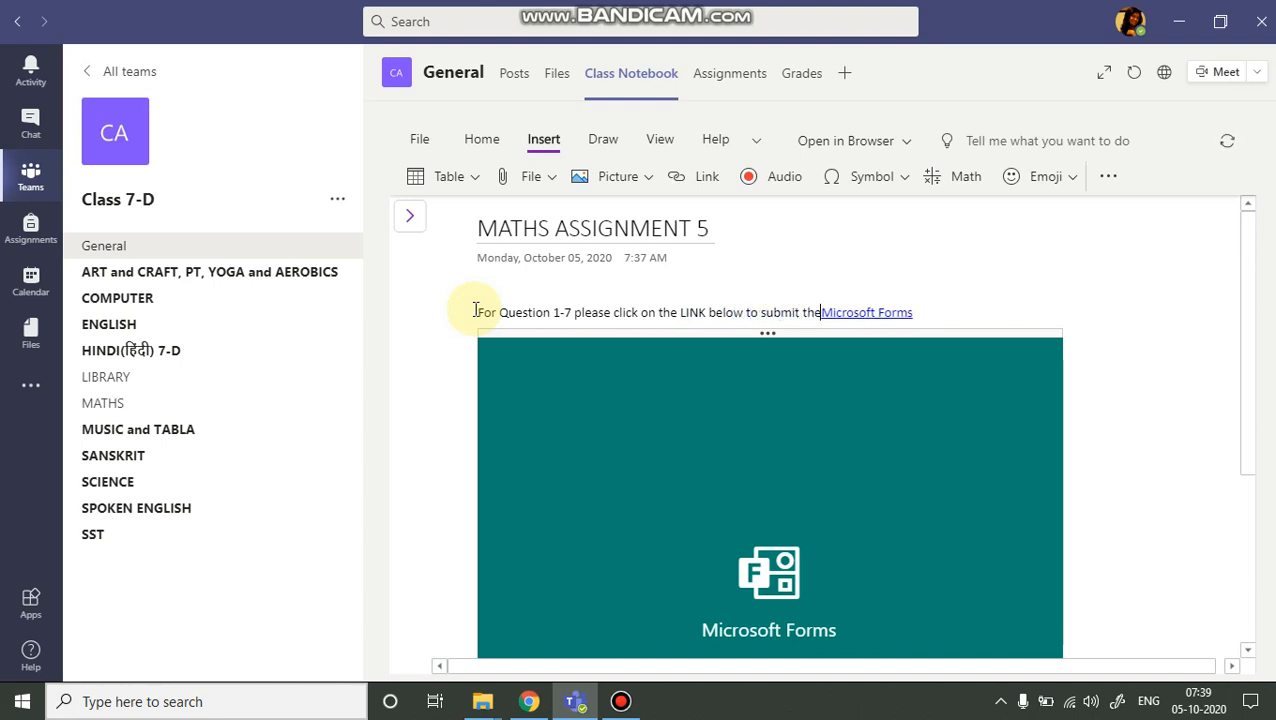
type(" QUIZ.")
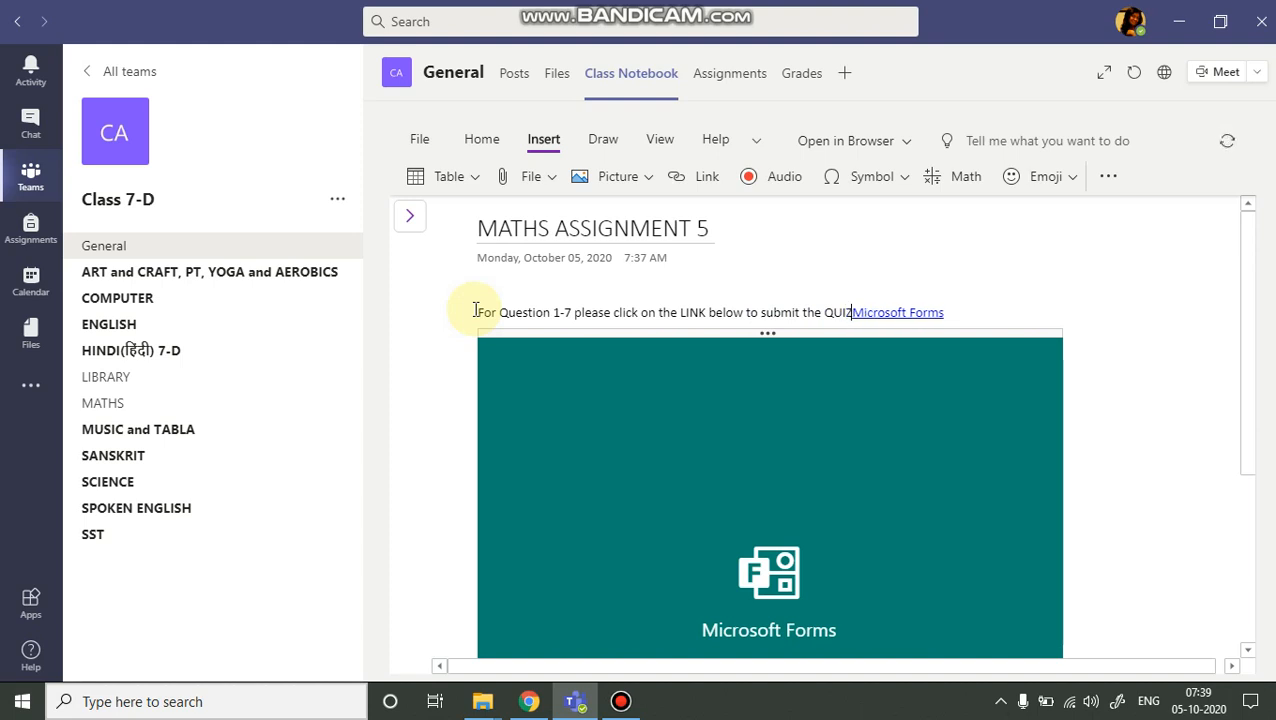
key("Return")
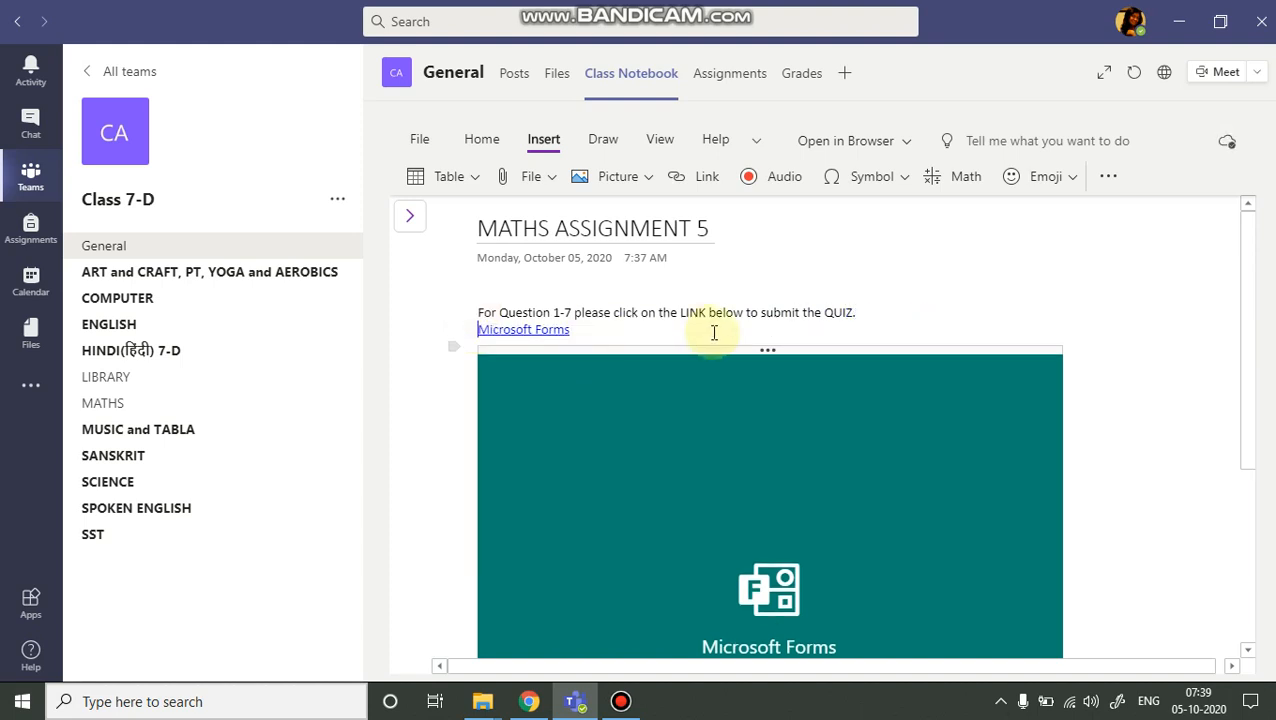
Add blank lines below the embedded form and start inserting a file printout on the page.
scroll(760, 322, "down", 3)
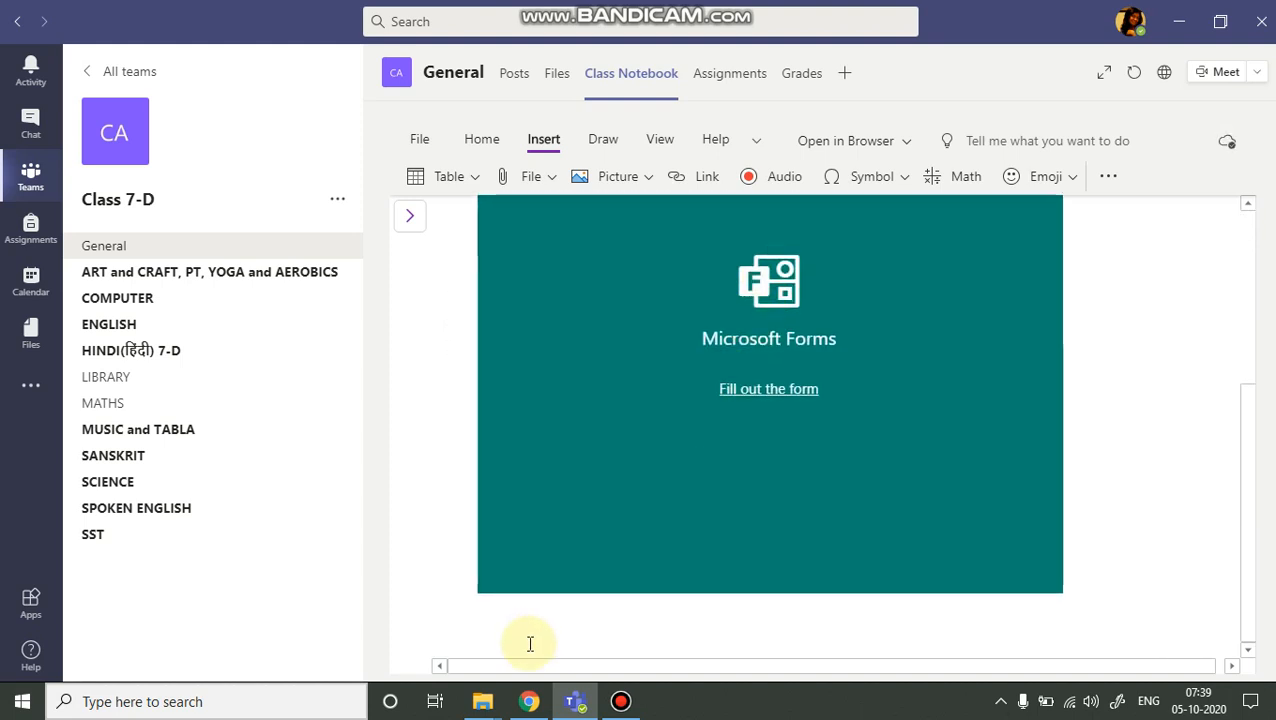
left_click(497, 643)
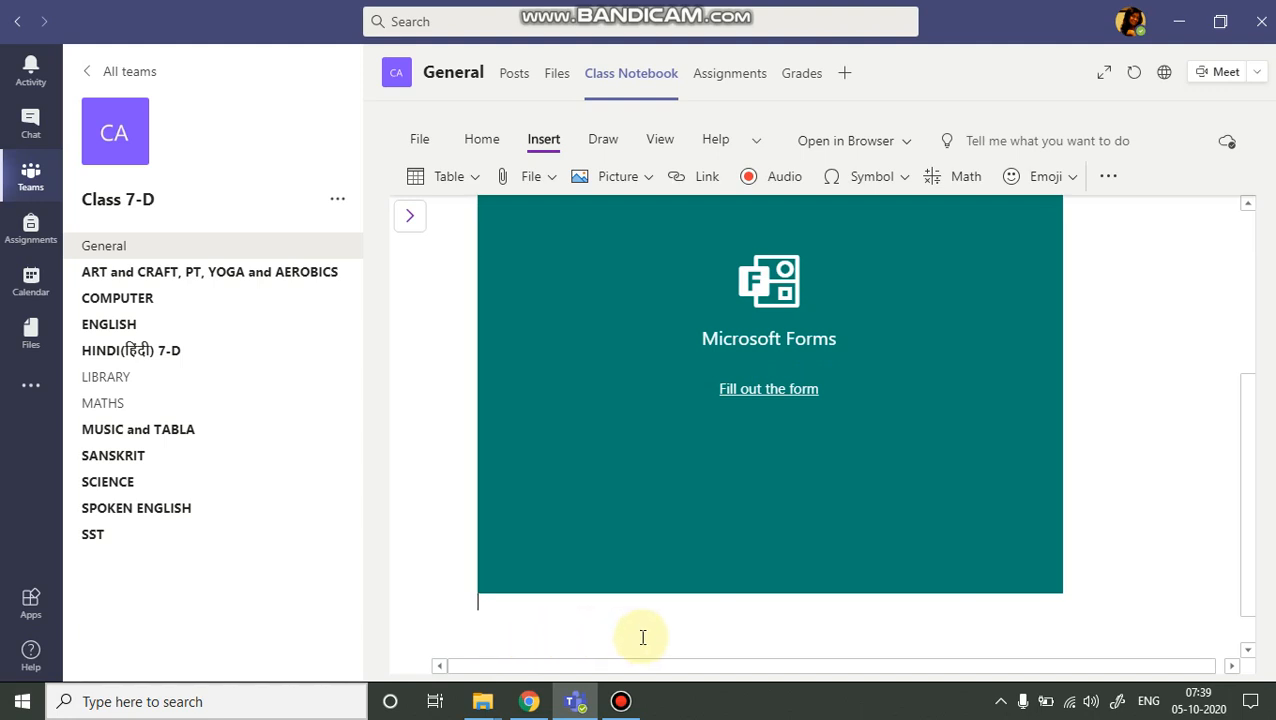
key("Return")
key("Return")
scroll(664, 430, "down", 1)
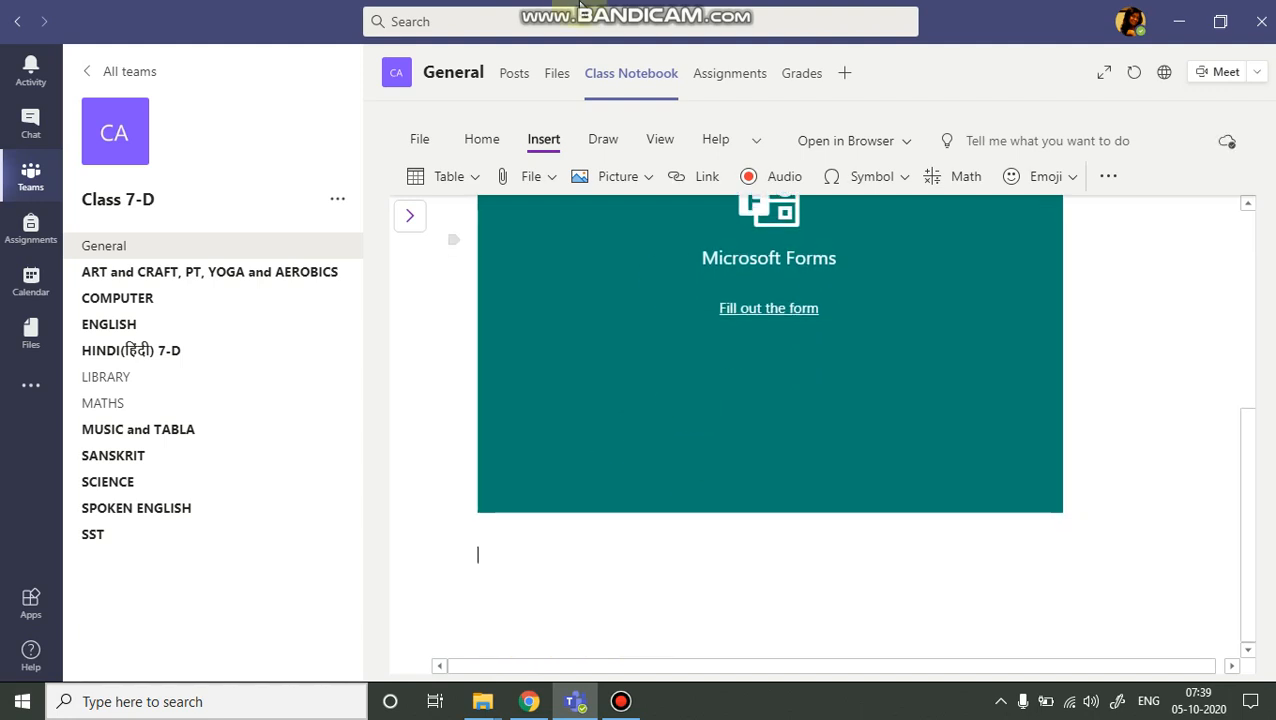
left_click(553, 180)
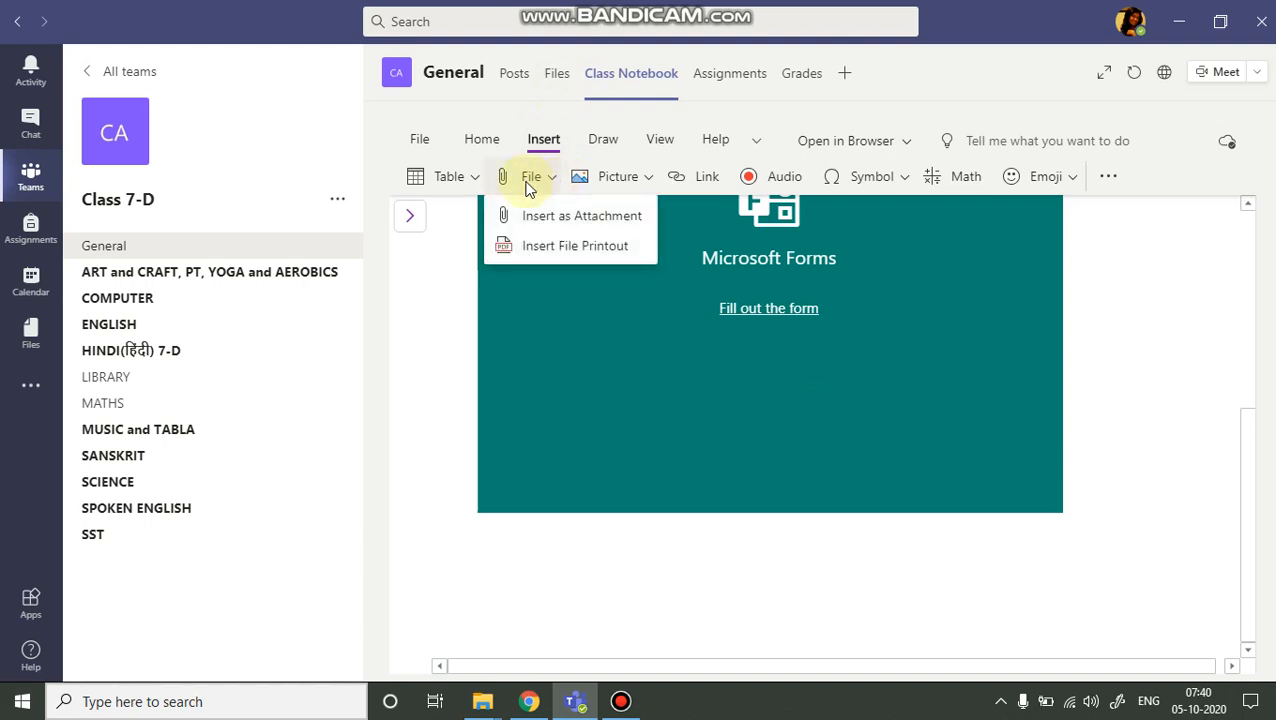
left_click(548, 246)
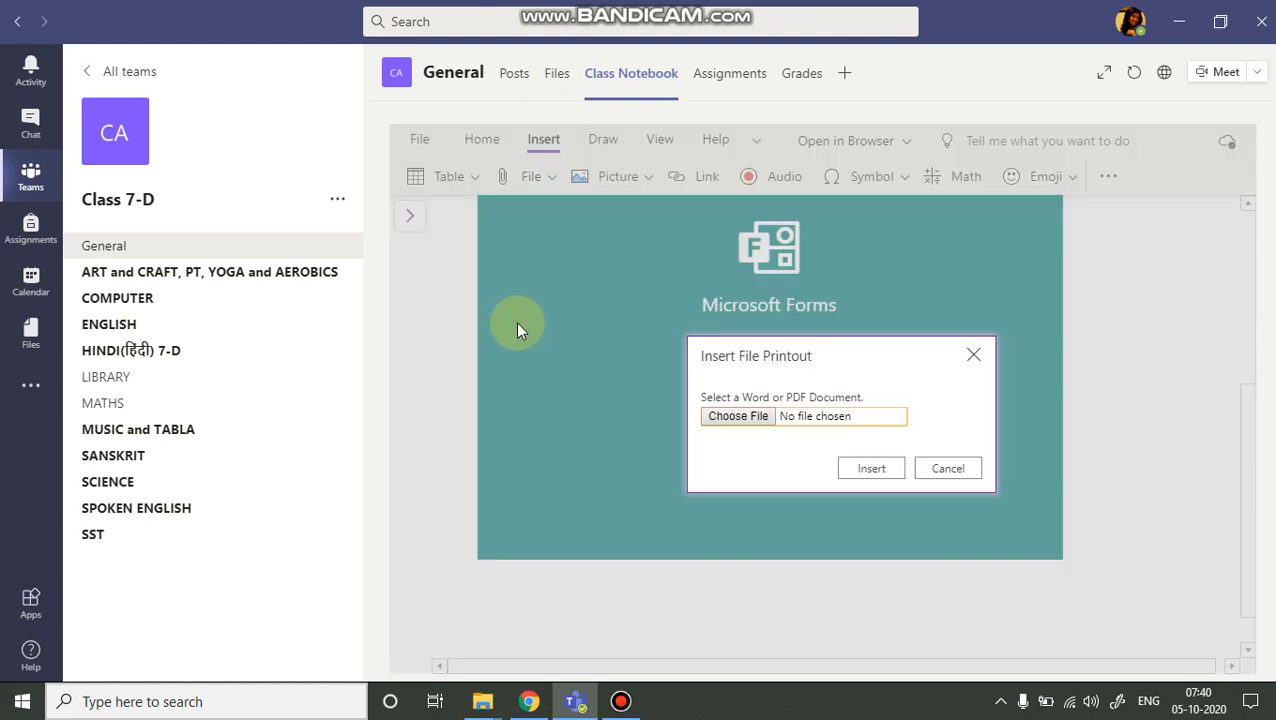
left_click(751, 420)
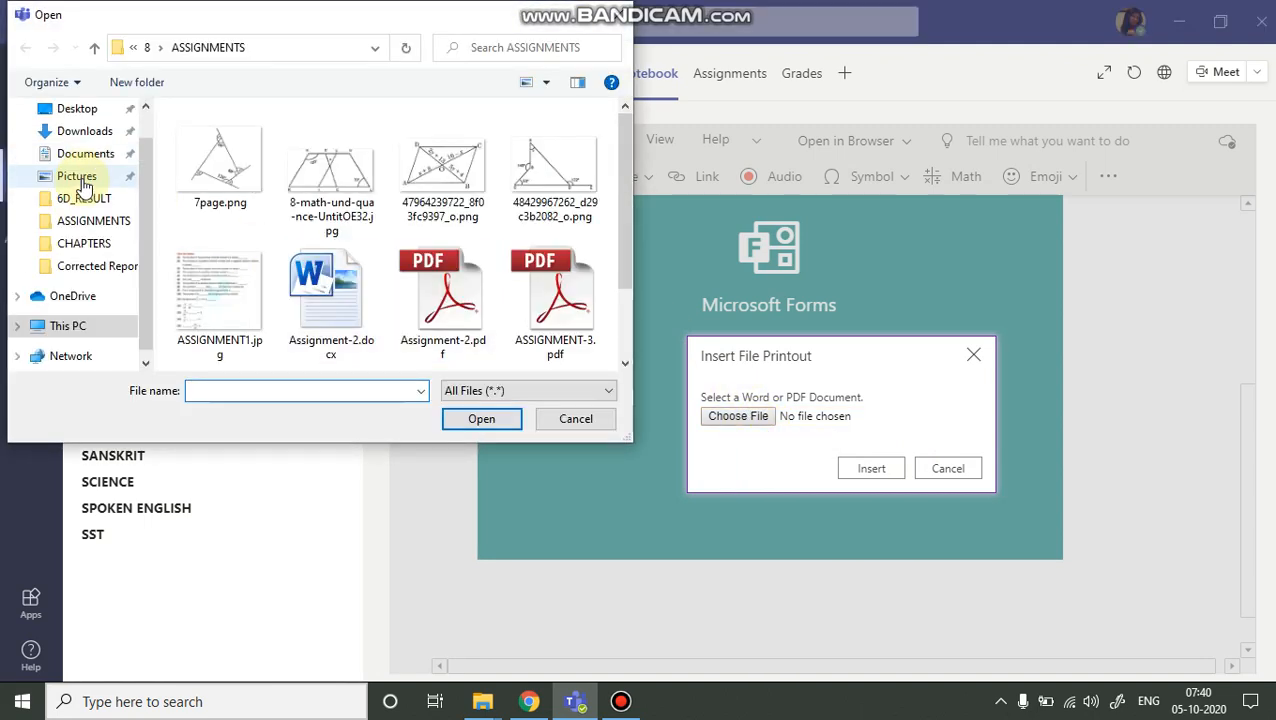
Insert MATHS ASSIGNMENT 4.pdf from the worksheets 7 ASSIGNMENTS folder as a file printout.
left_click(95, 245)
left_click(190, 47)
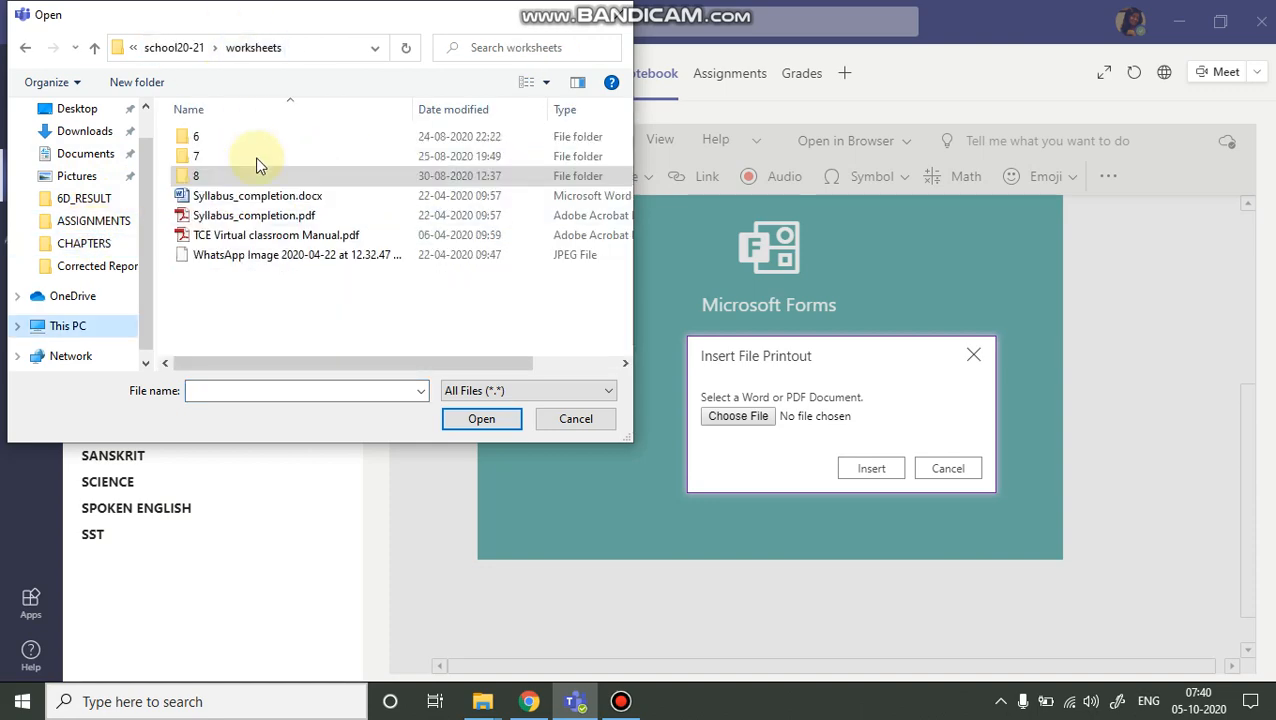
double_click(197, 156)
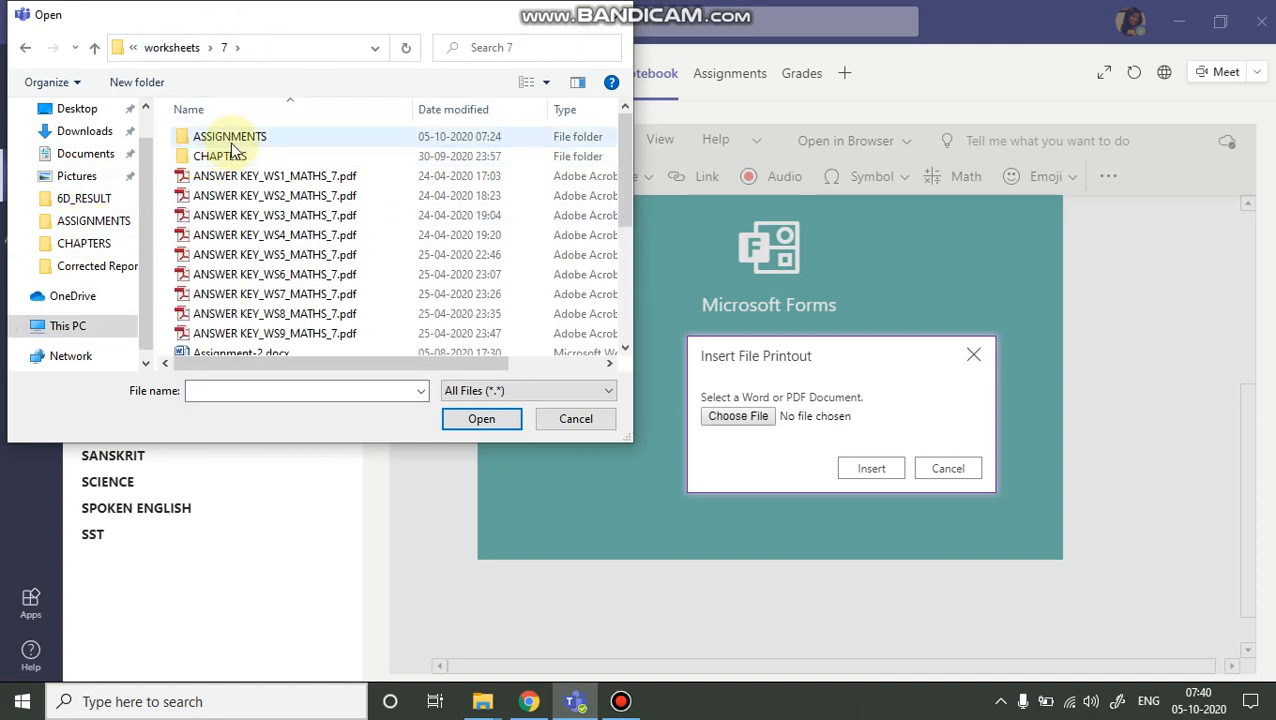
double_click(229, 140)
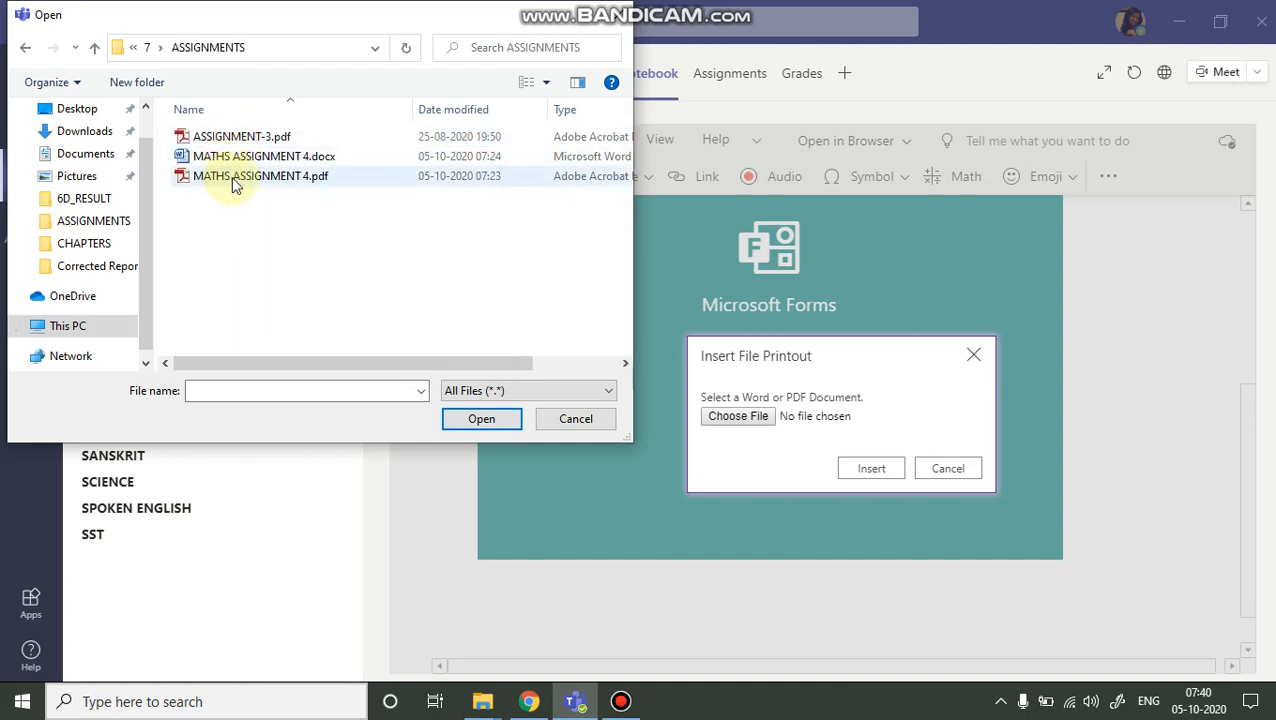
left_click(236, 178)
left_click(464, 417)
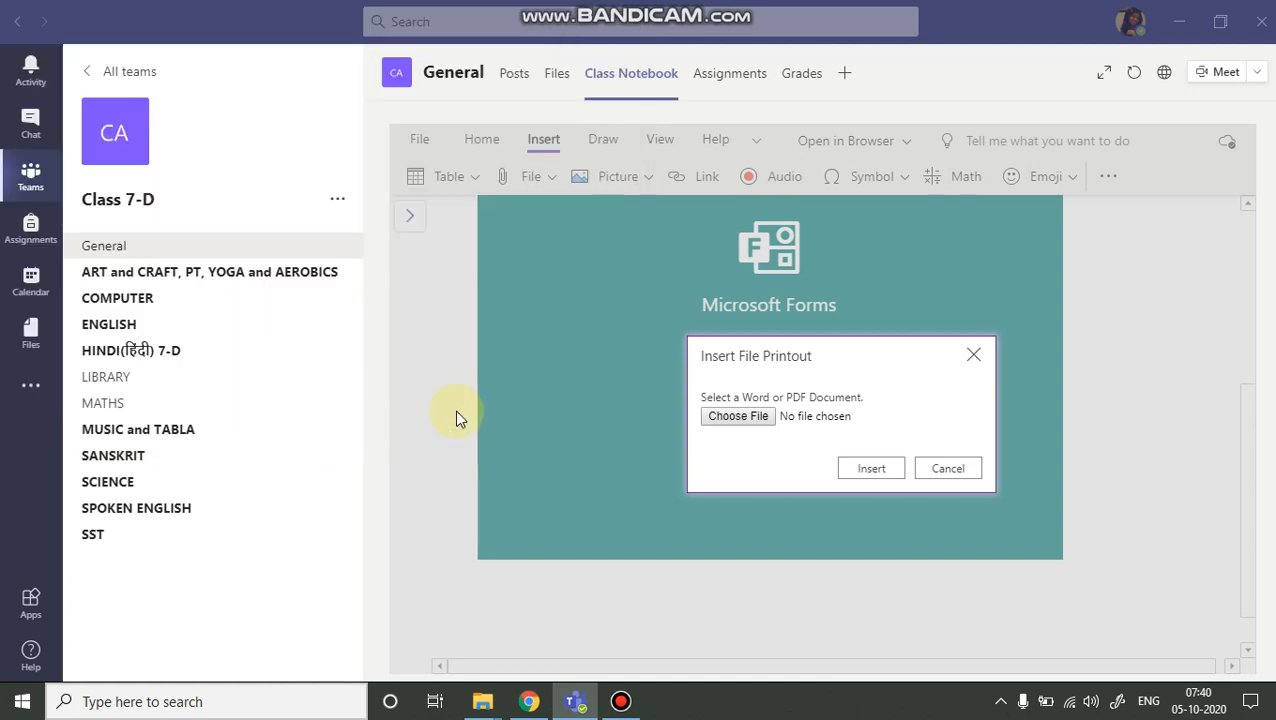
left_click(866, 470)
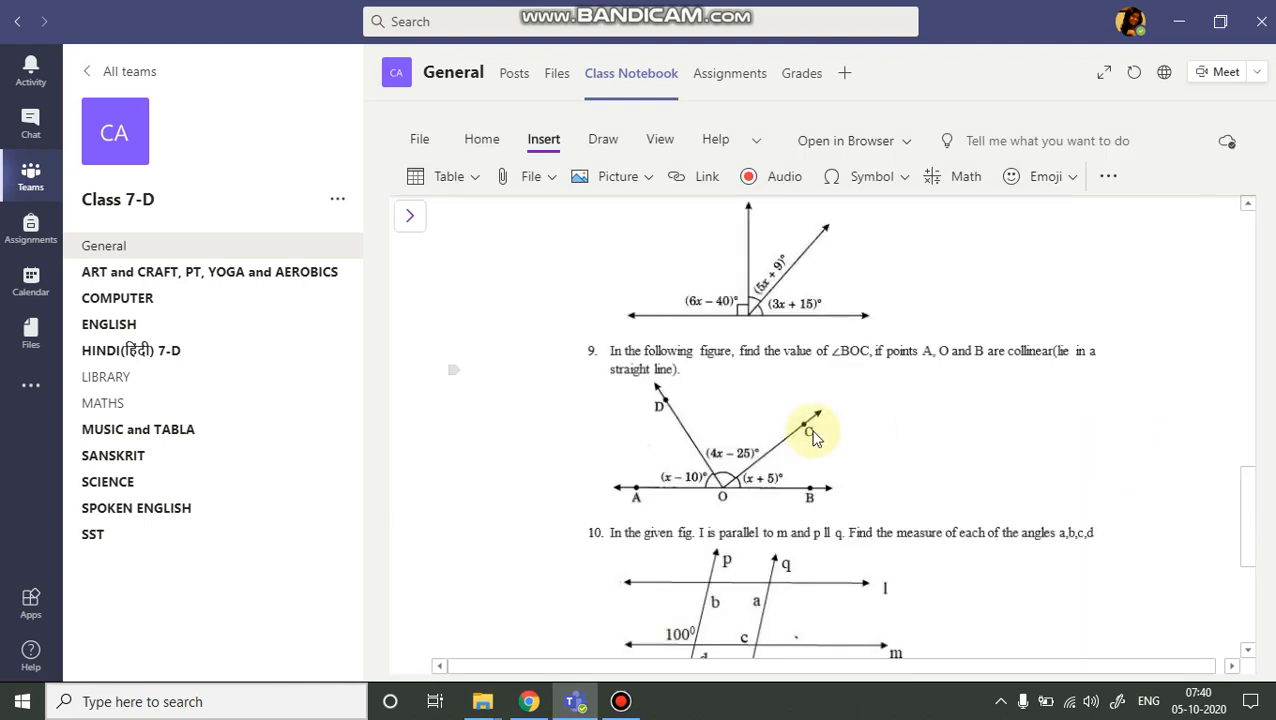
Review the inserted assignment printout on the page and its place in the notebook's page list.
scroll(748, 435, "up", 3)
scroll(787, 507, "up", 2)
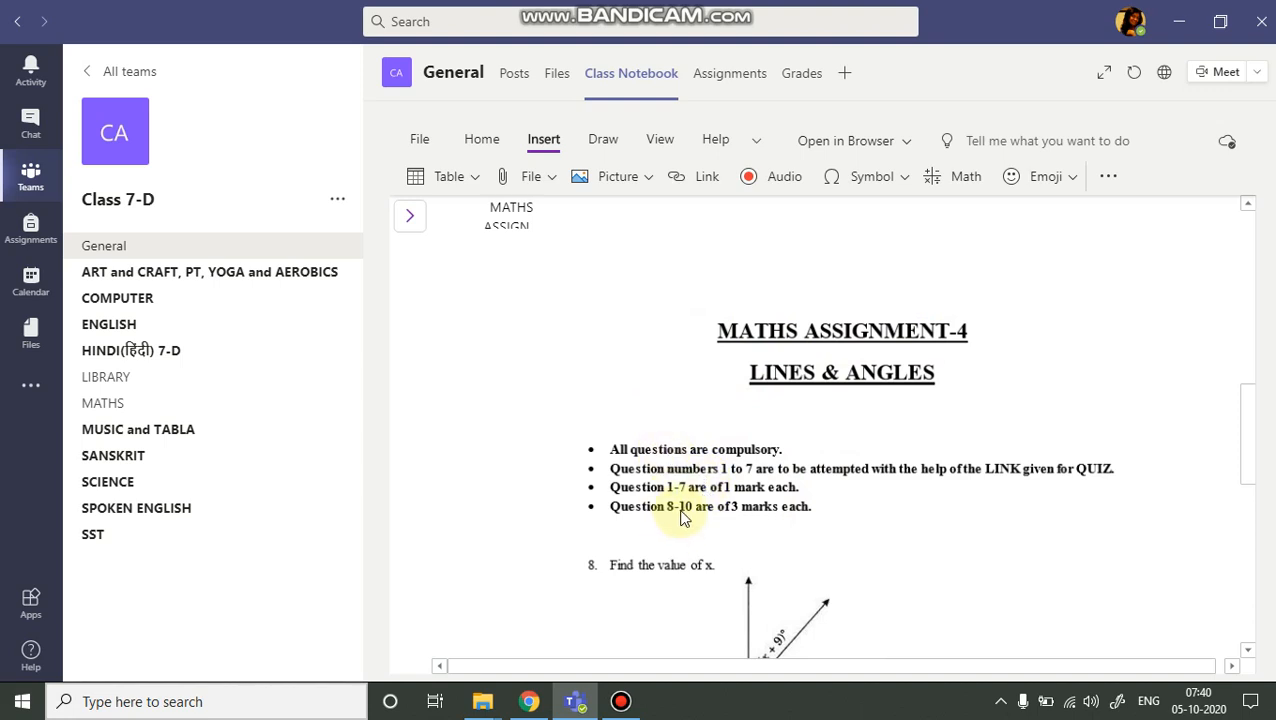
scroll(683, 505, "down", 2)
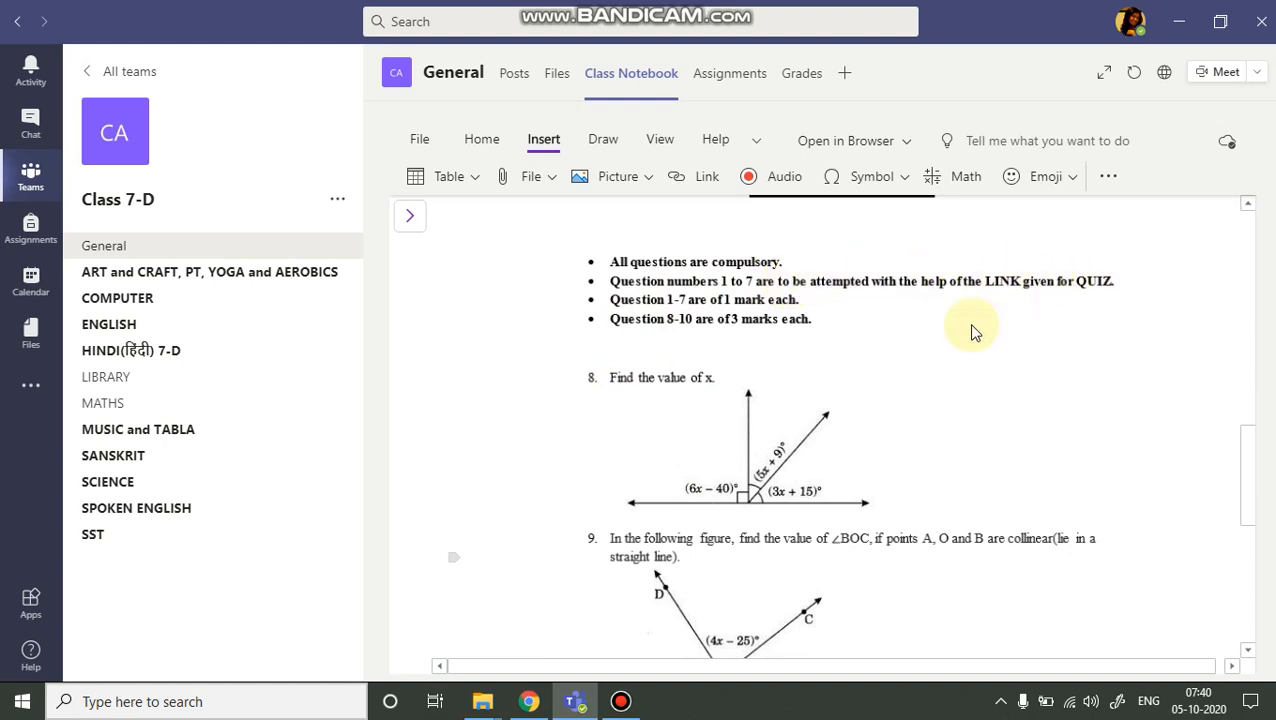
scroll(869, 396, "up", 7)
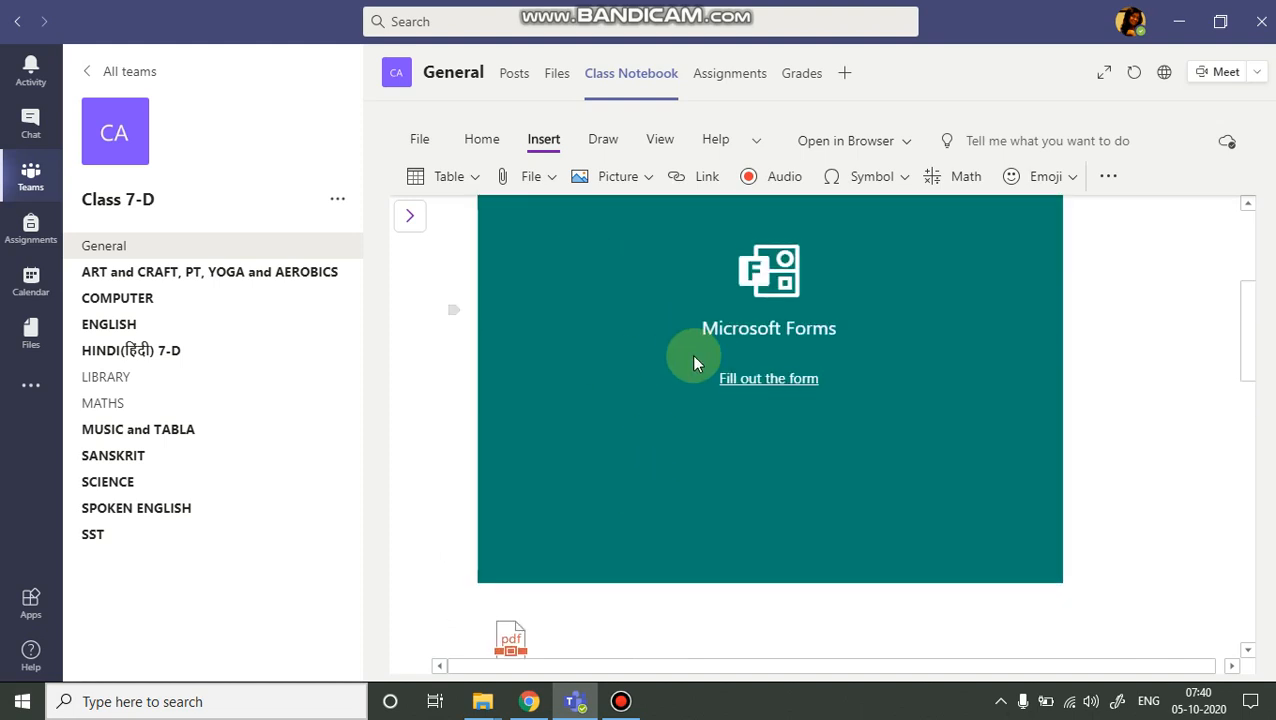
scroll(692, 362, "down", 5)
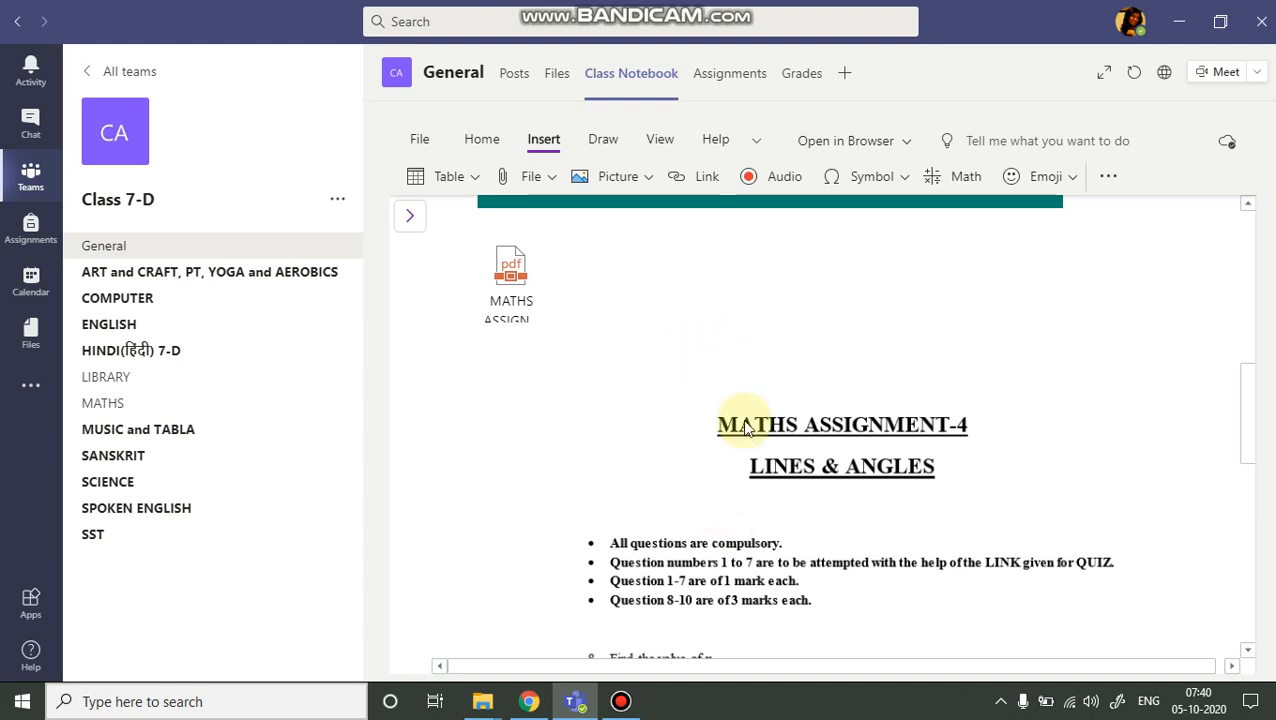
scroll(745, 428, "down", 4)
scroll(763, 421, "up", 2)
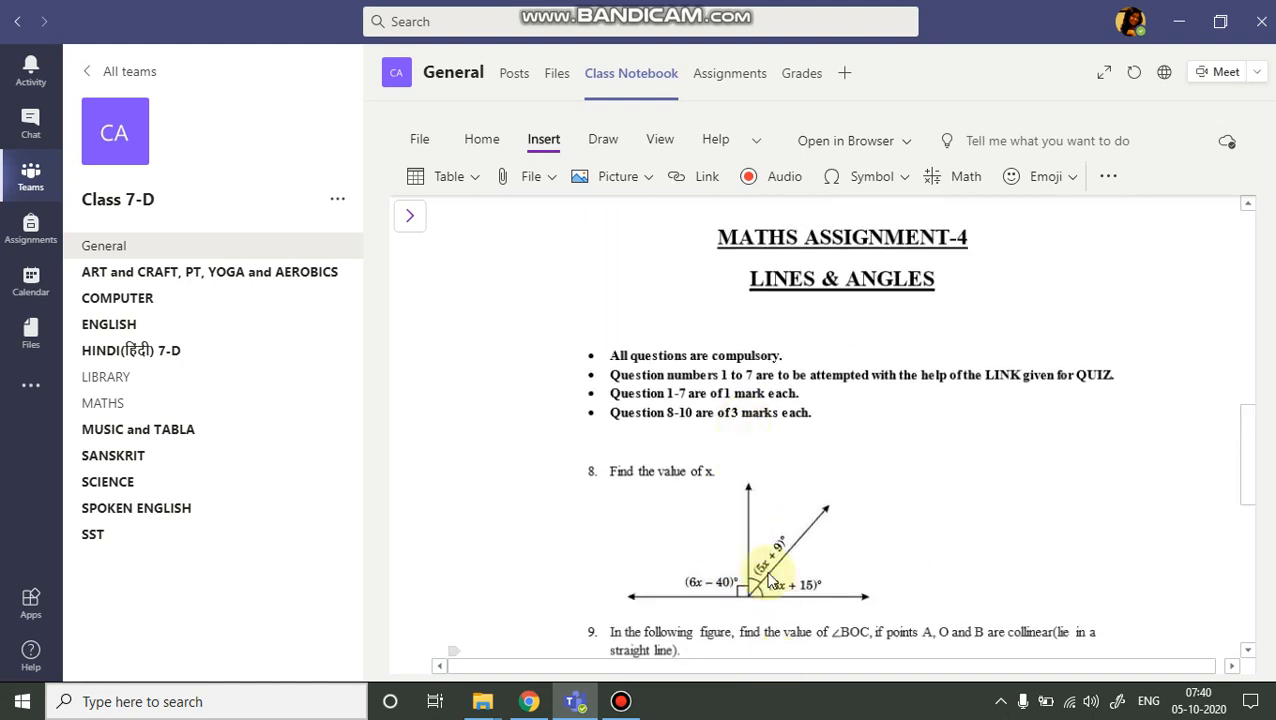
scroll(760, 560, "up", 6)
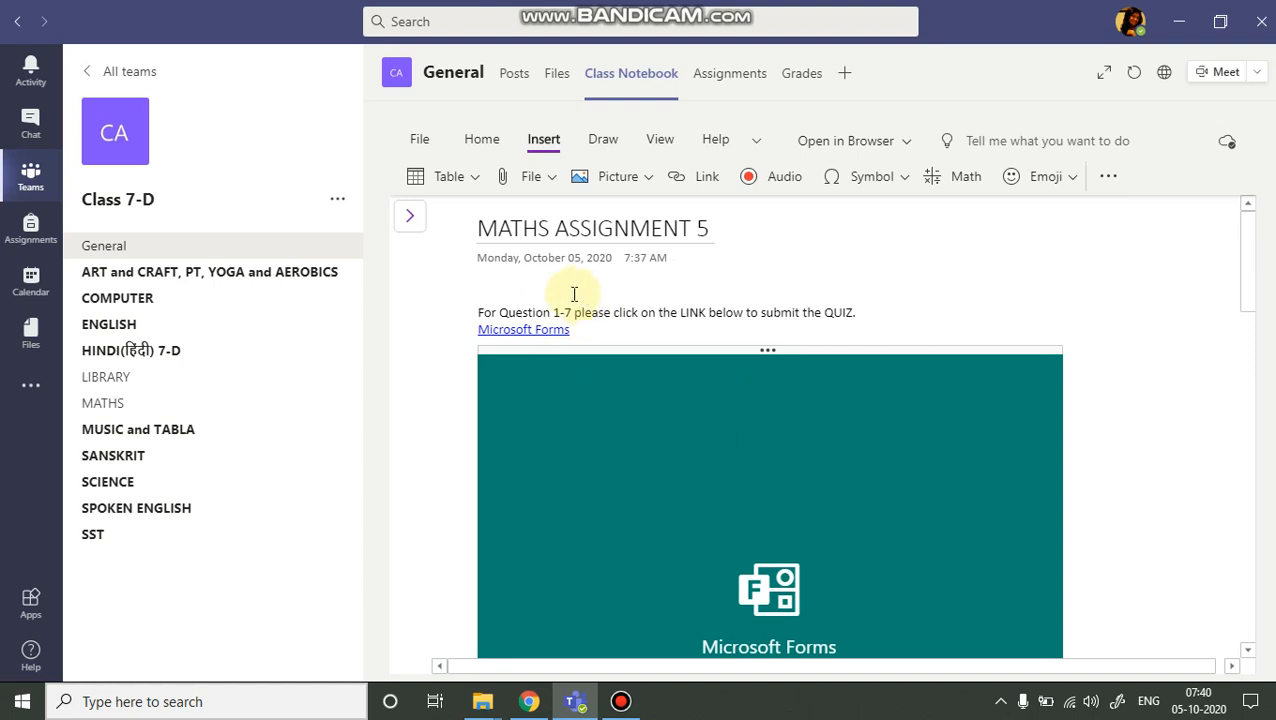
left_click(413, 228)
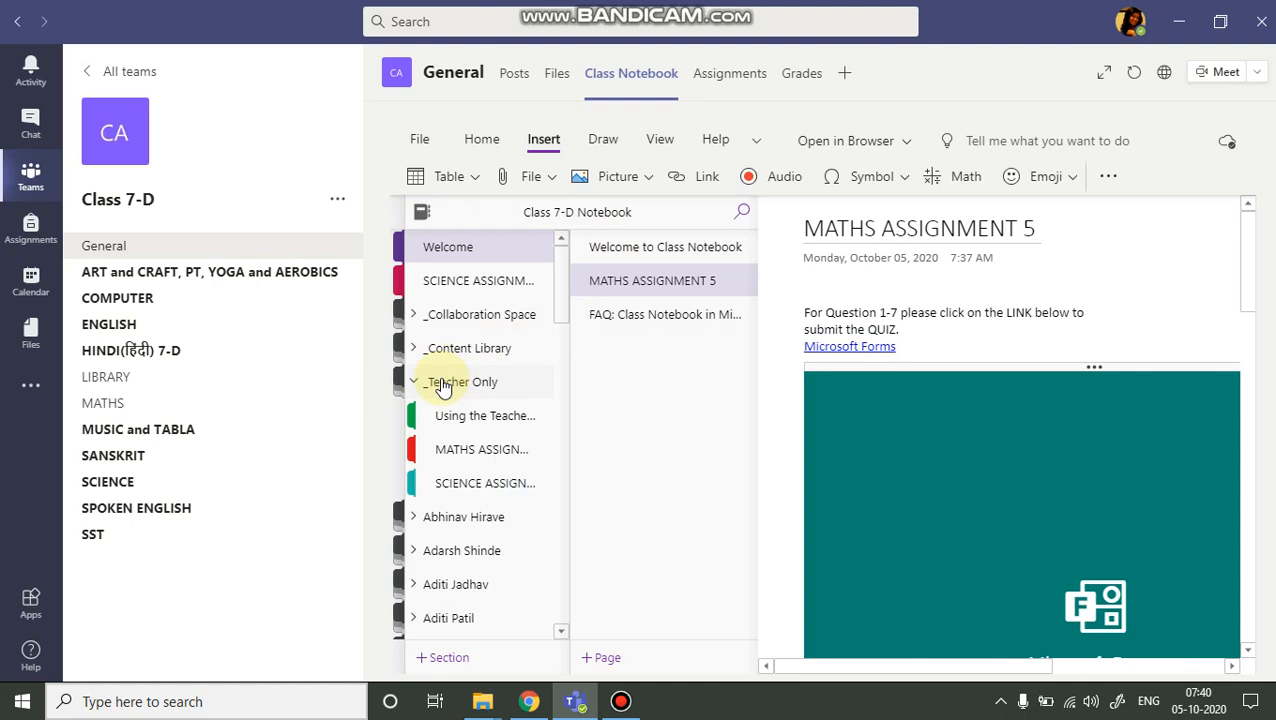
left_click(688, 285)
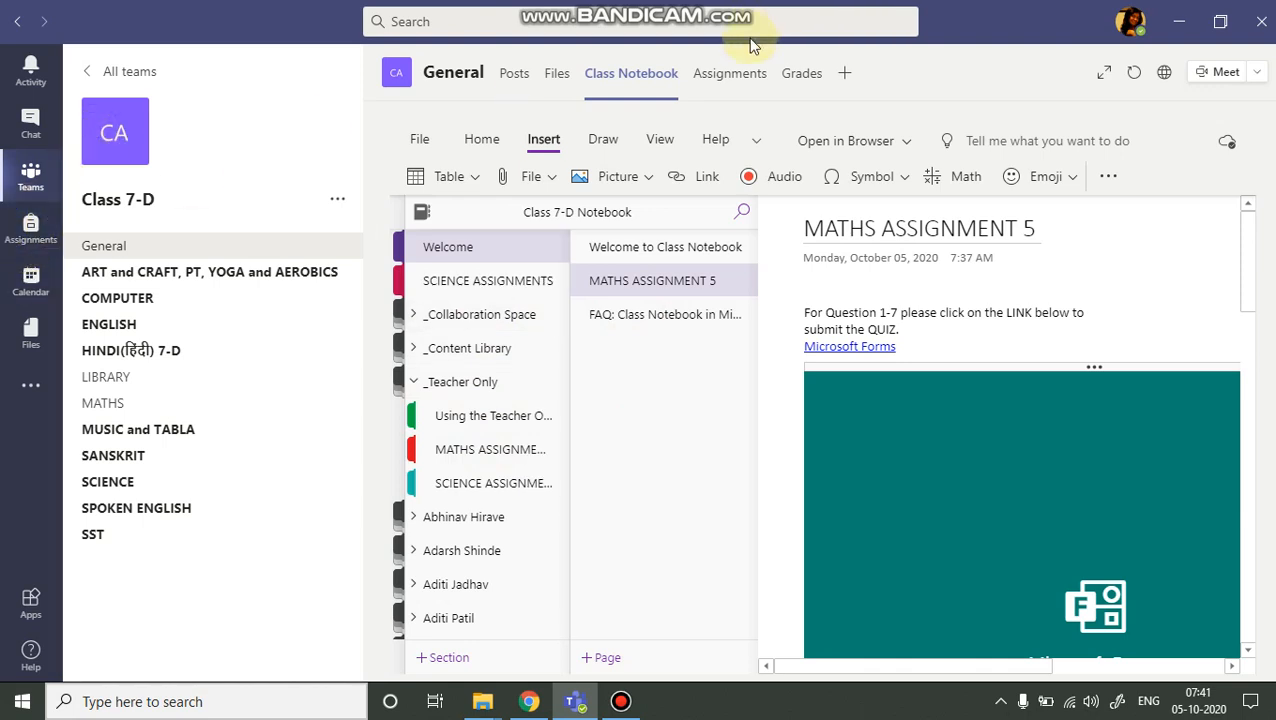
Create a new assignment for the class titled MATHS ASSIGNMENT-5.
left_click(738, 80)
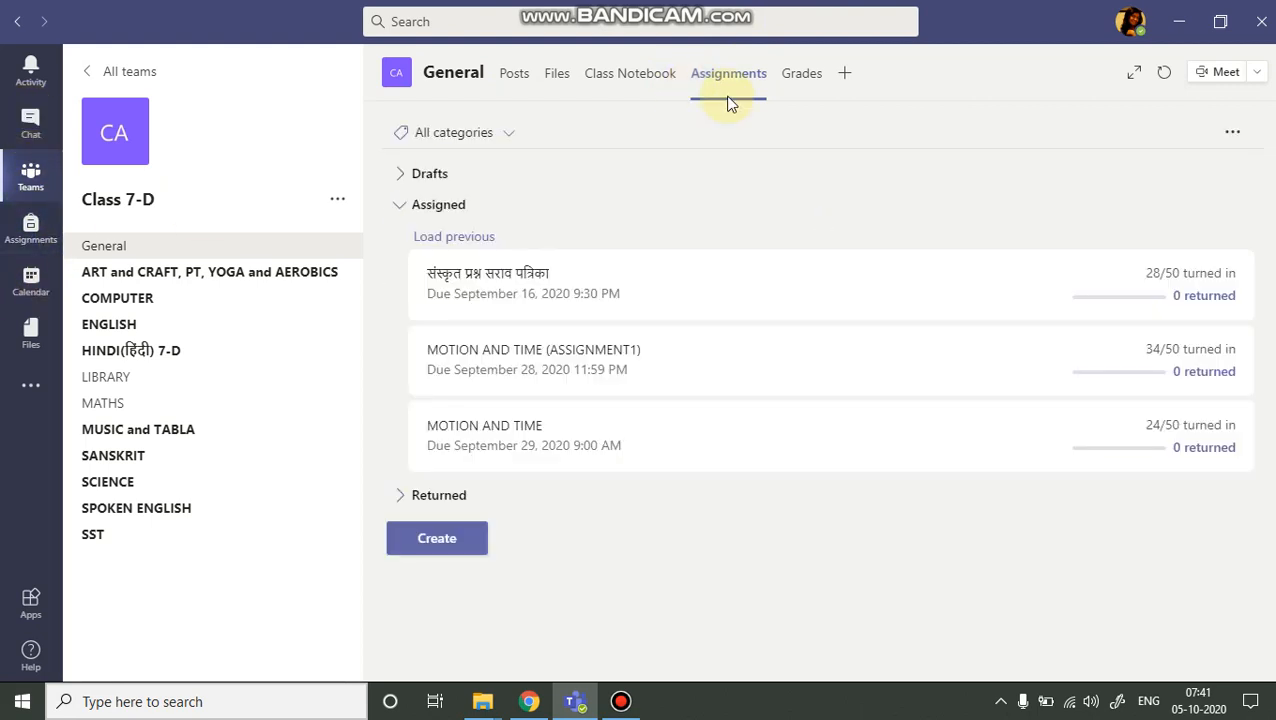
left_click(459, 549)
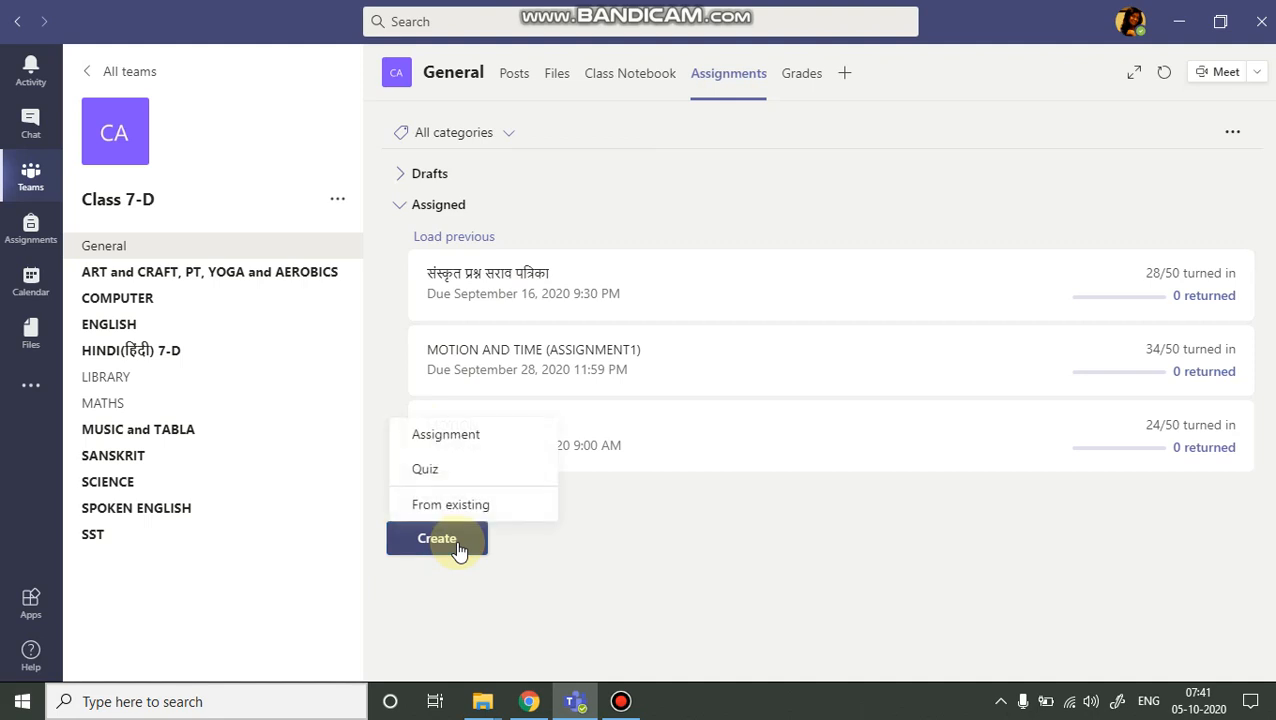
left_click(452, 438)
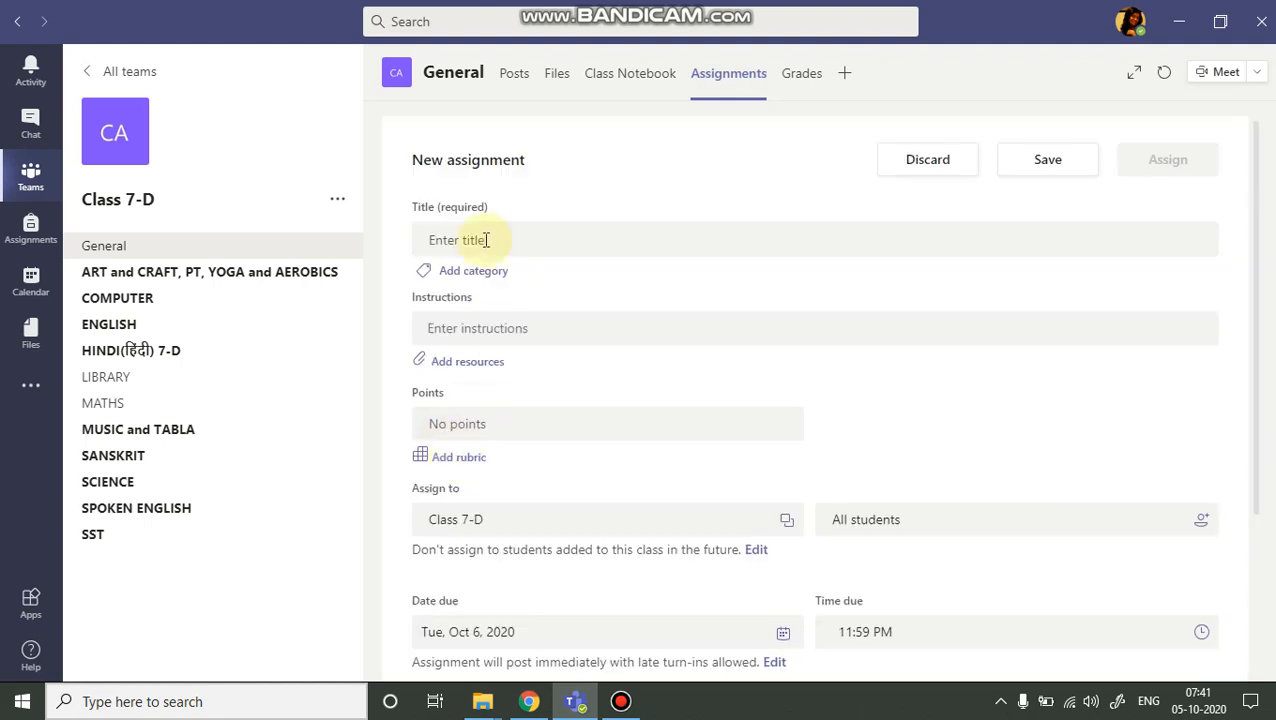
left_click(486, 240)
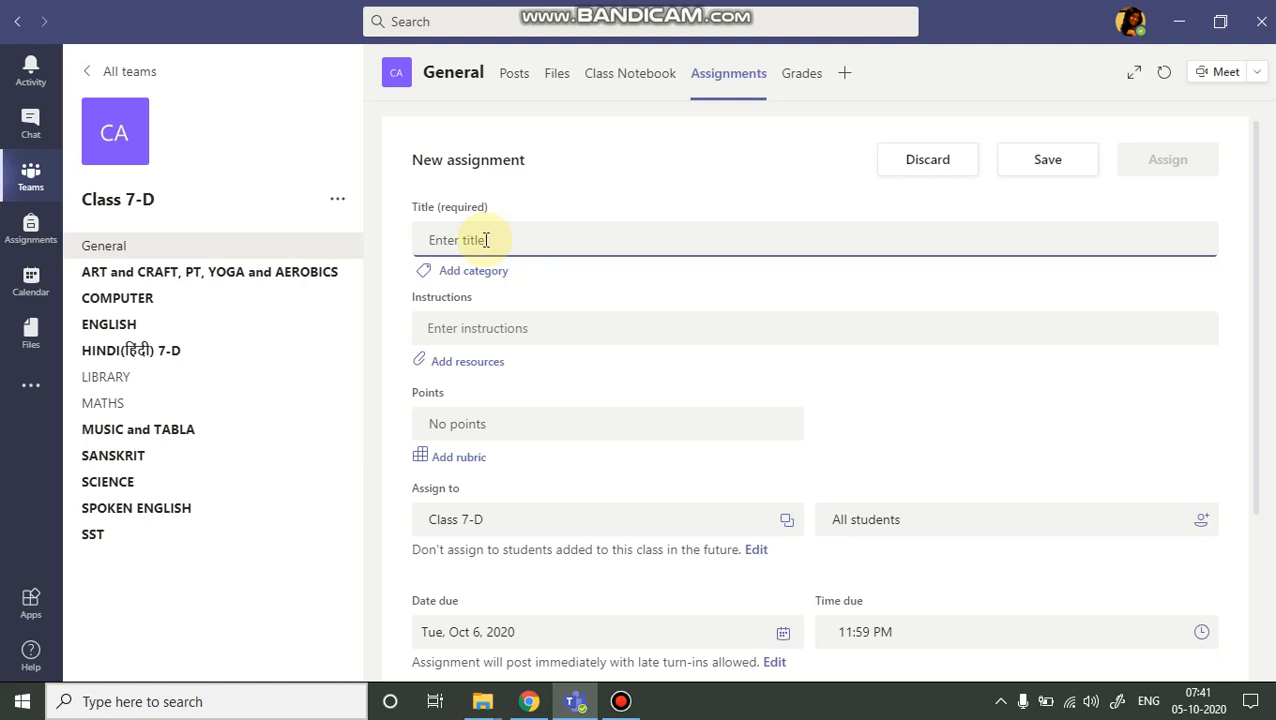
type("MATHS ASSIGNMENT-5")
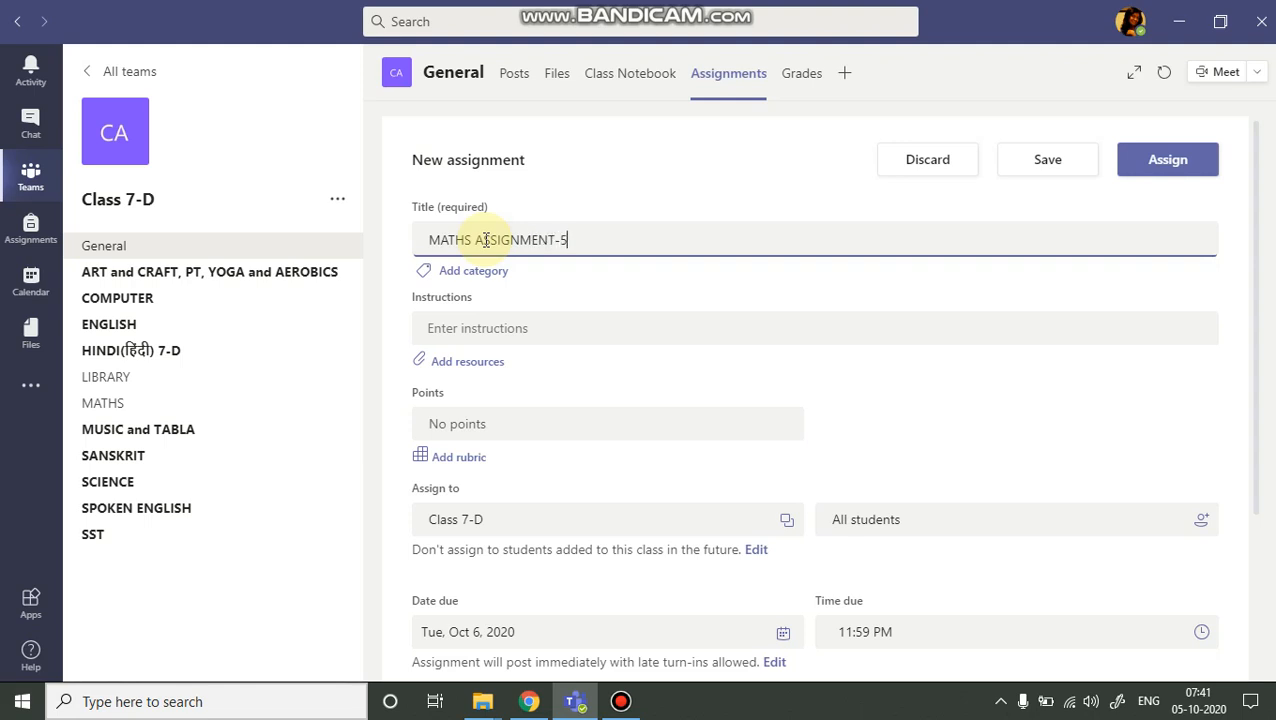
Browse the class notebook's _Teacher Only section groups for the MATHS ASSIGNMENT 5 page to attach as a resource.
left_click(464, 328)
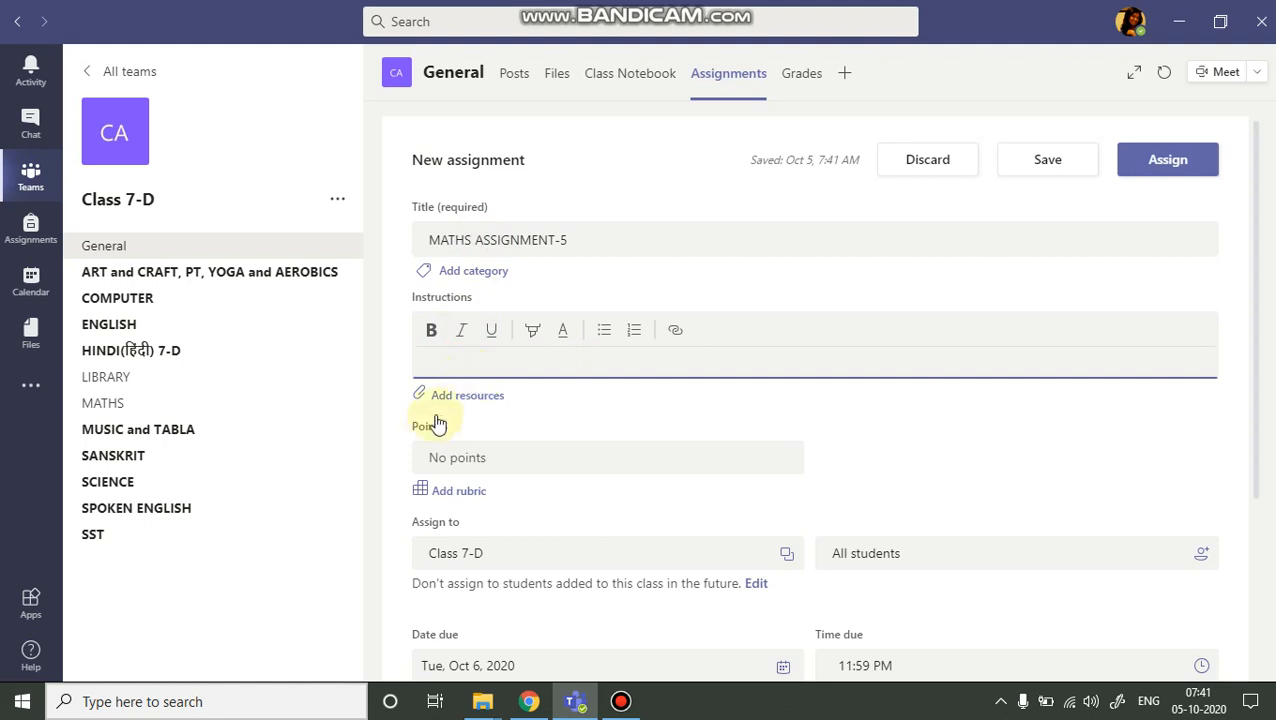
left_click(490, 398)
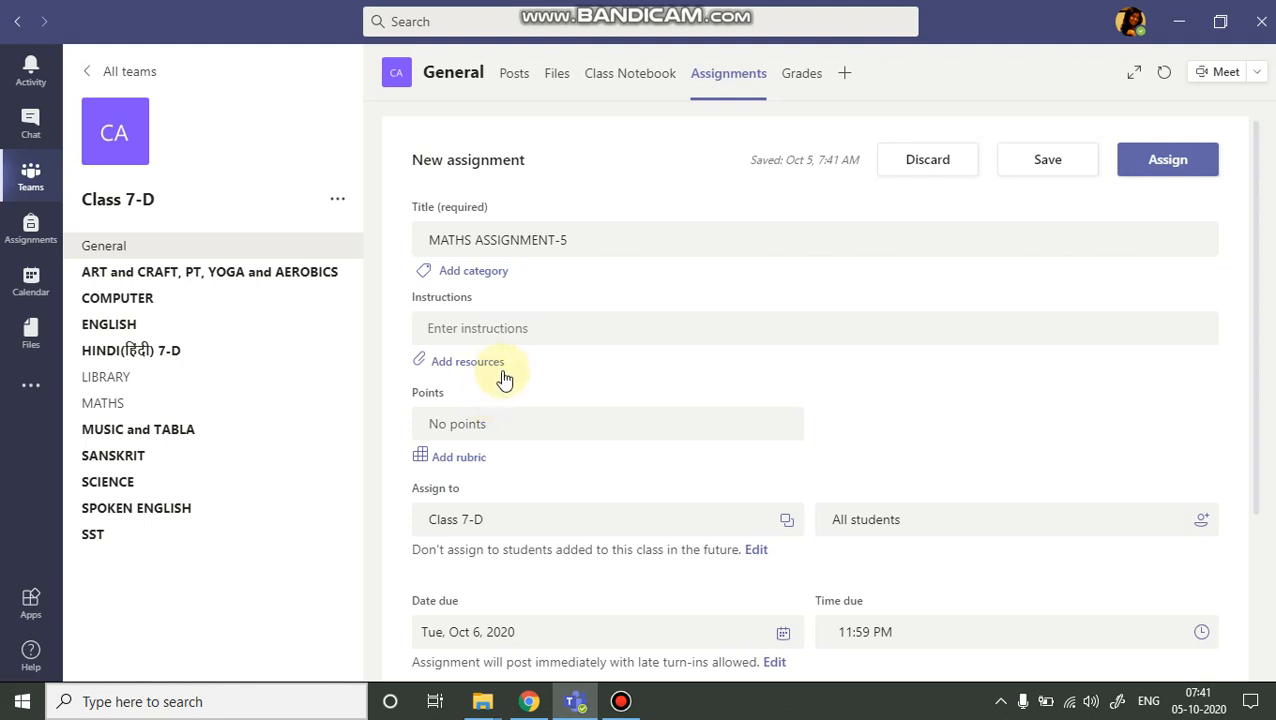
left_click(484, 373)
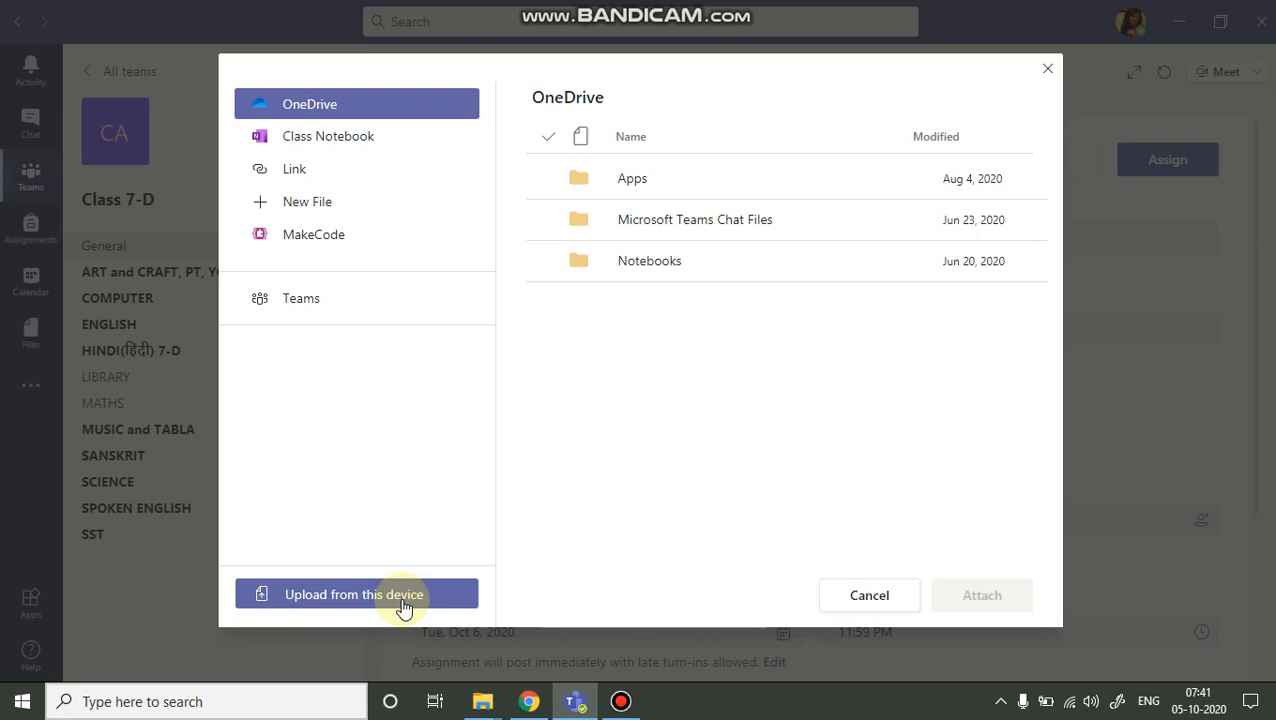
left_click(365, 146)
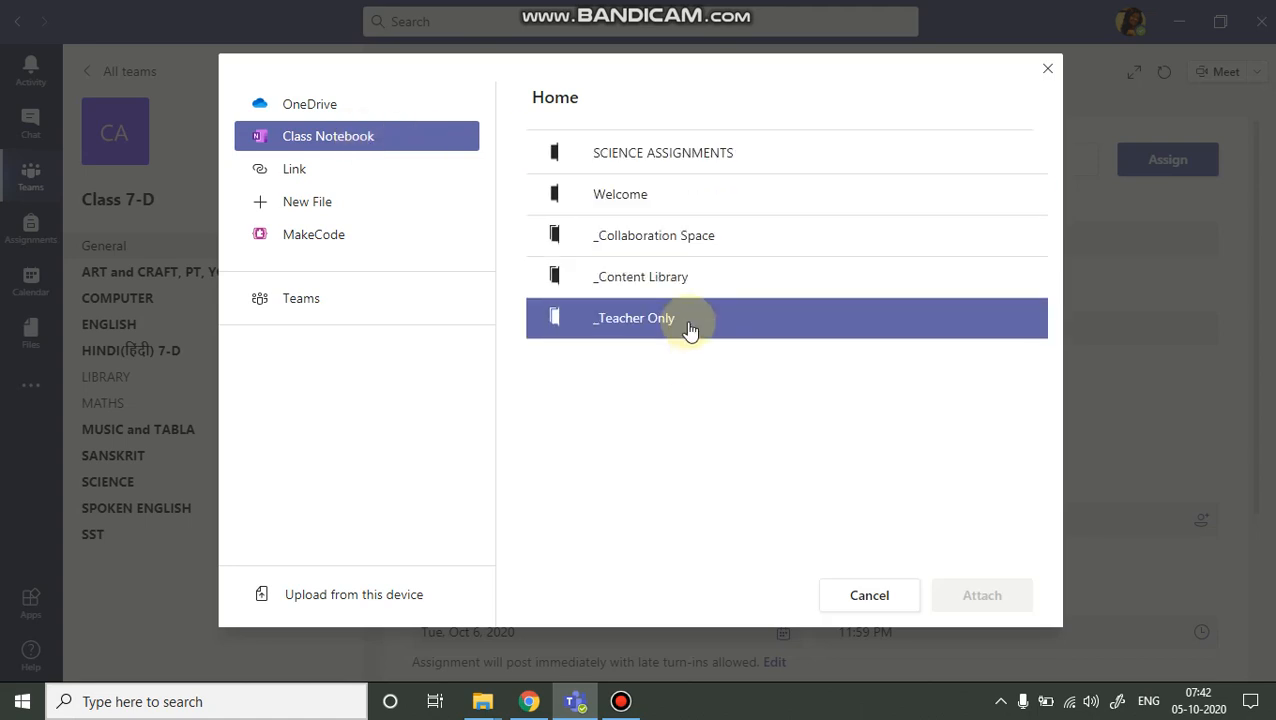
left_click(633, 322)
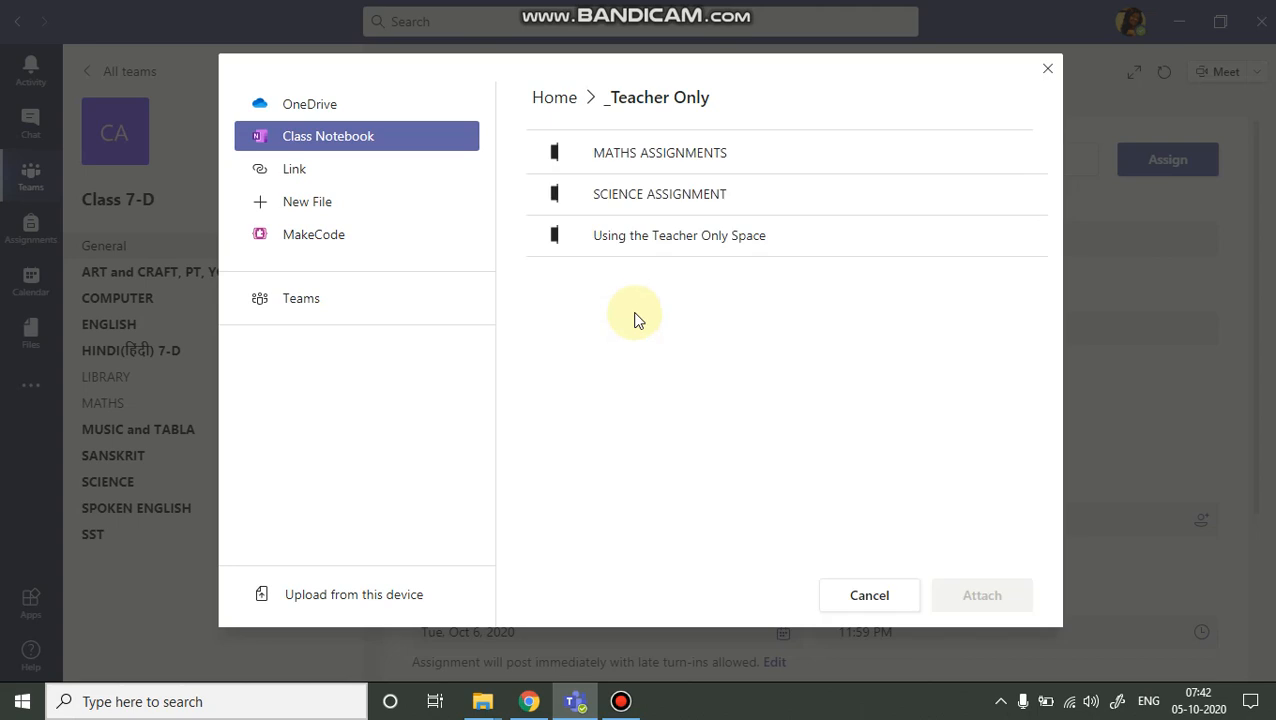
left_click(663, 245)
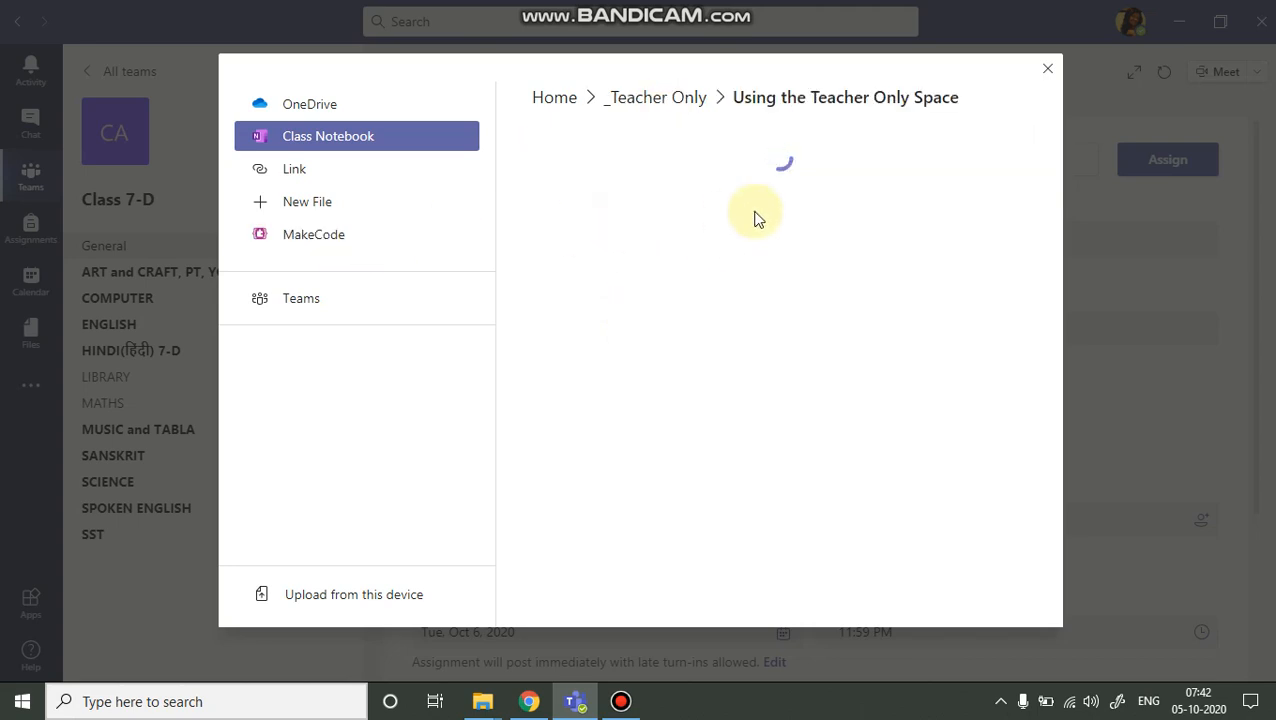
left_click(685, 100)
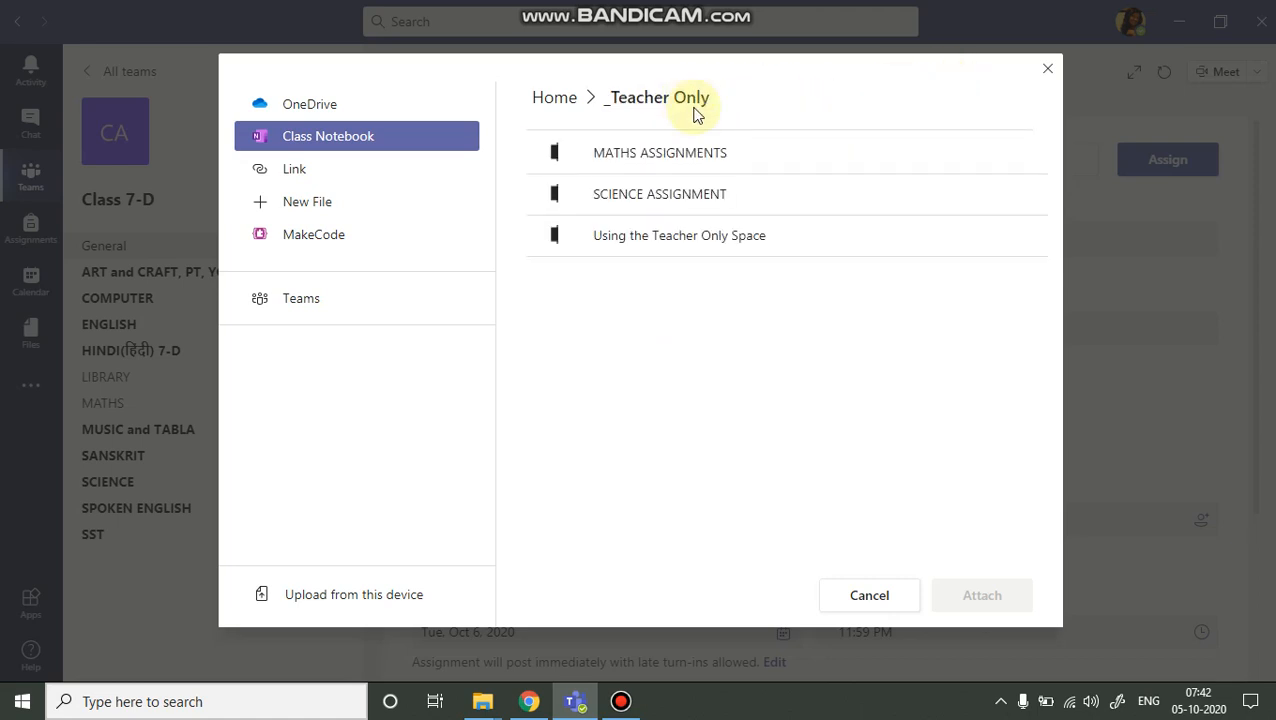
left_click(684, 160)
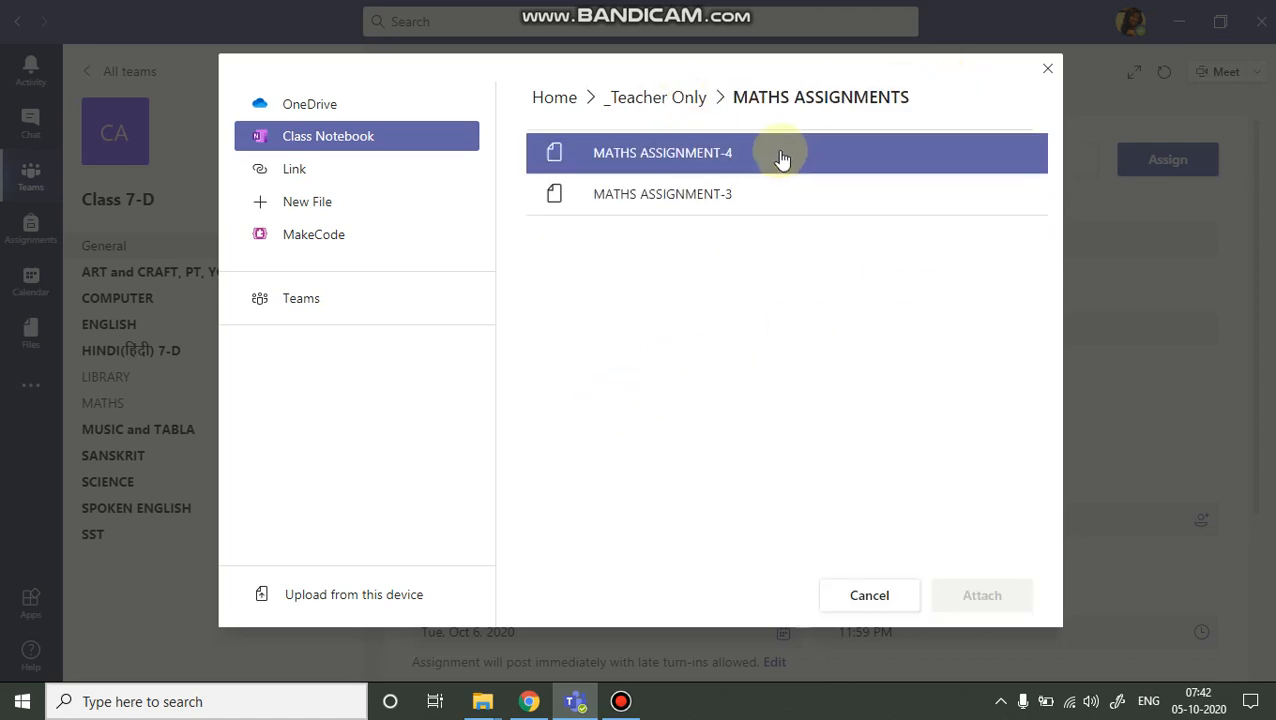
left_click(658, 100)
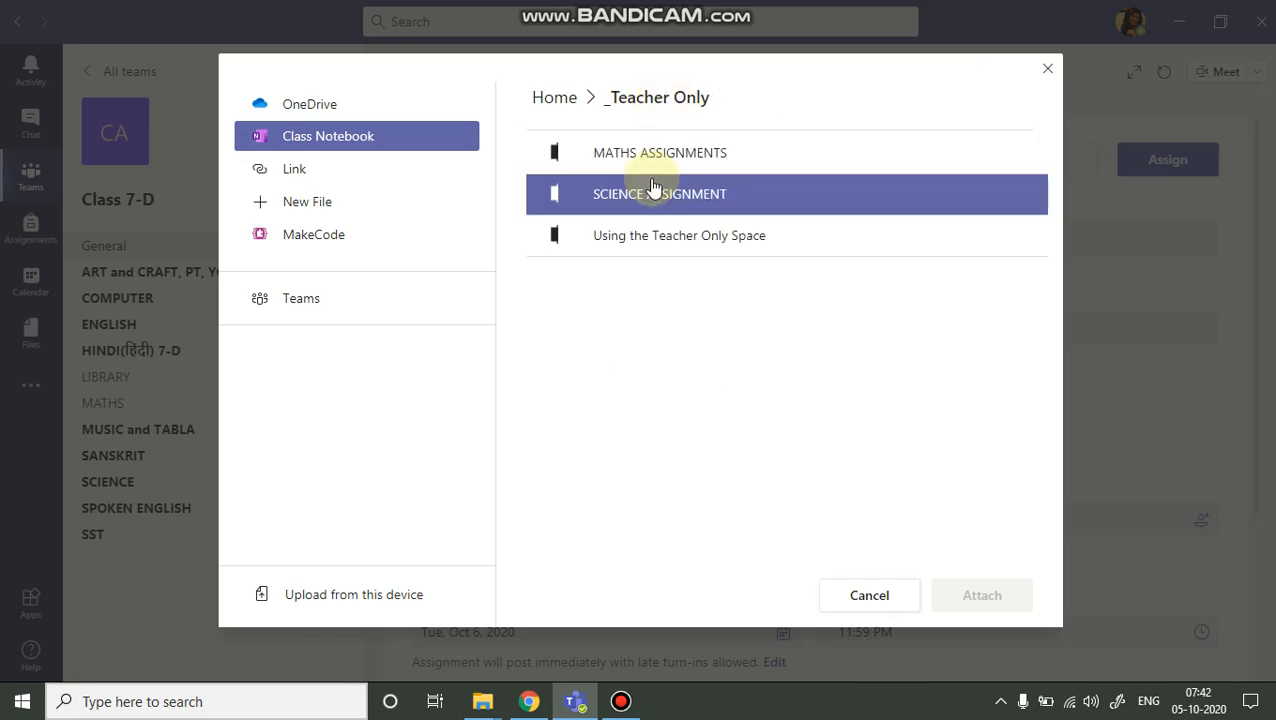
left_click(652, 195)
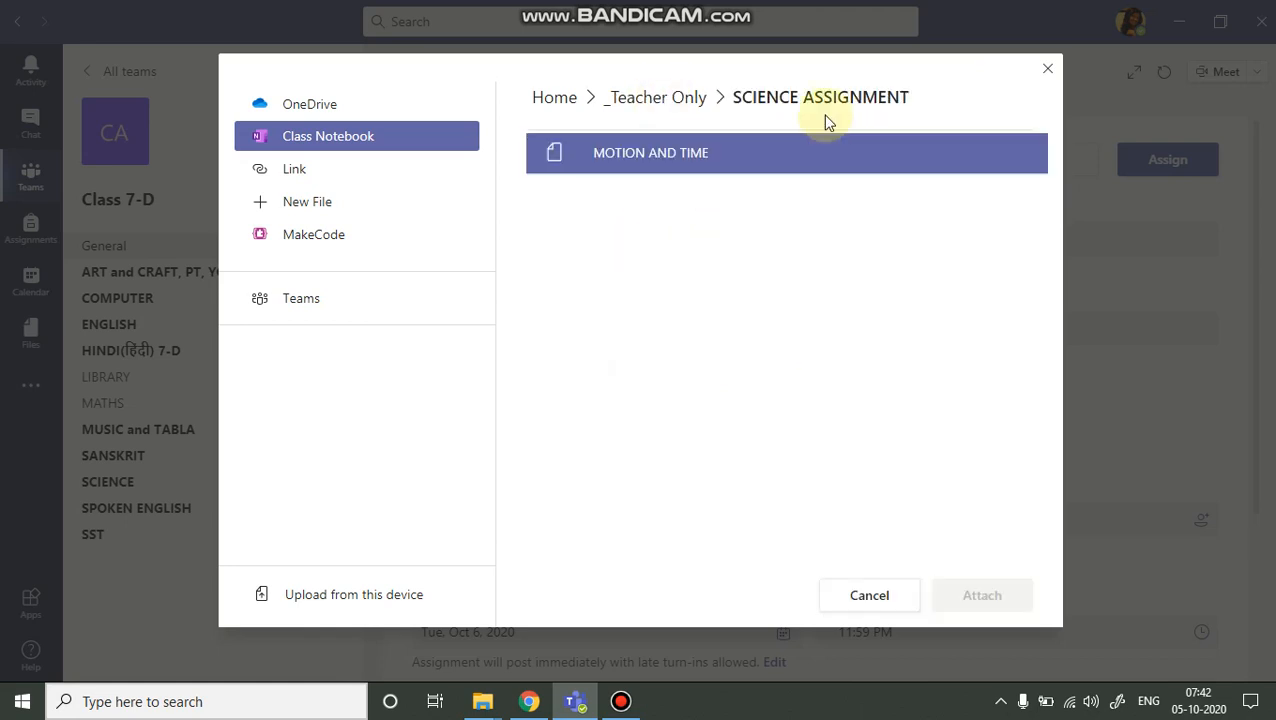
left_click(660, 106)
left_click(627, 244)
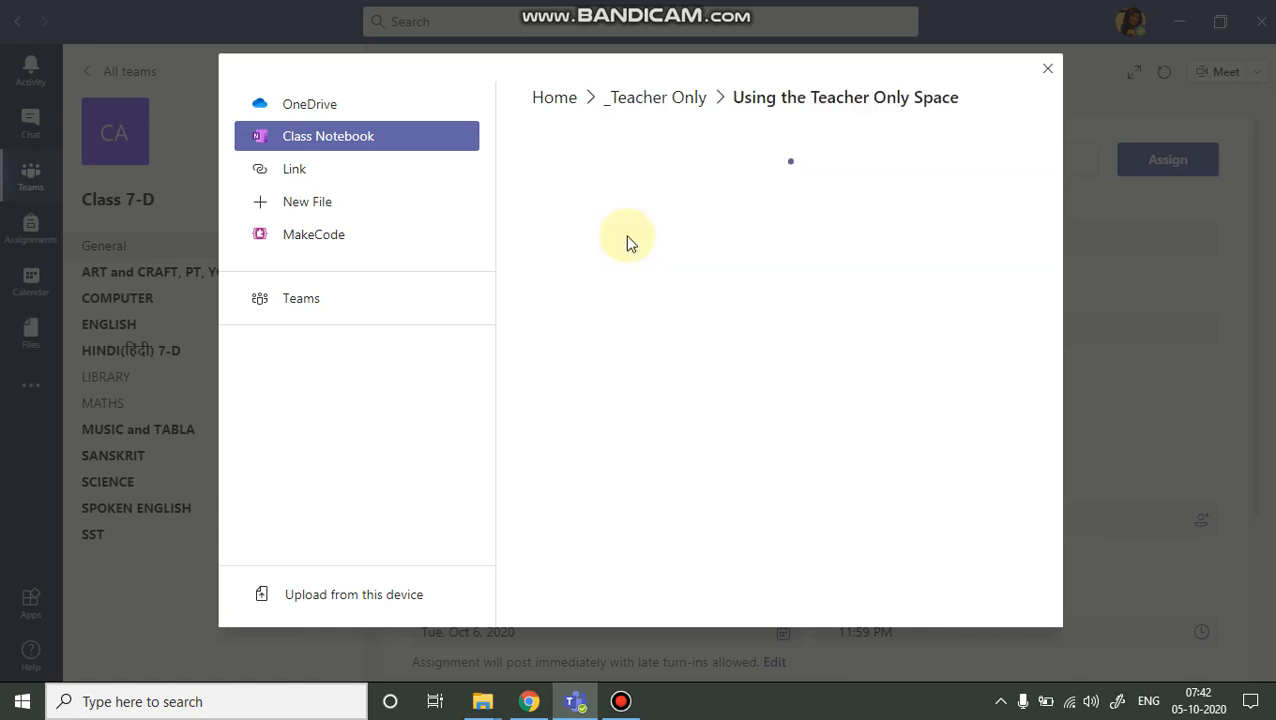
left_click(621, 701)
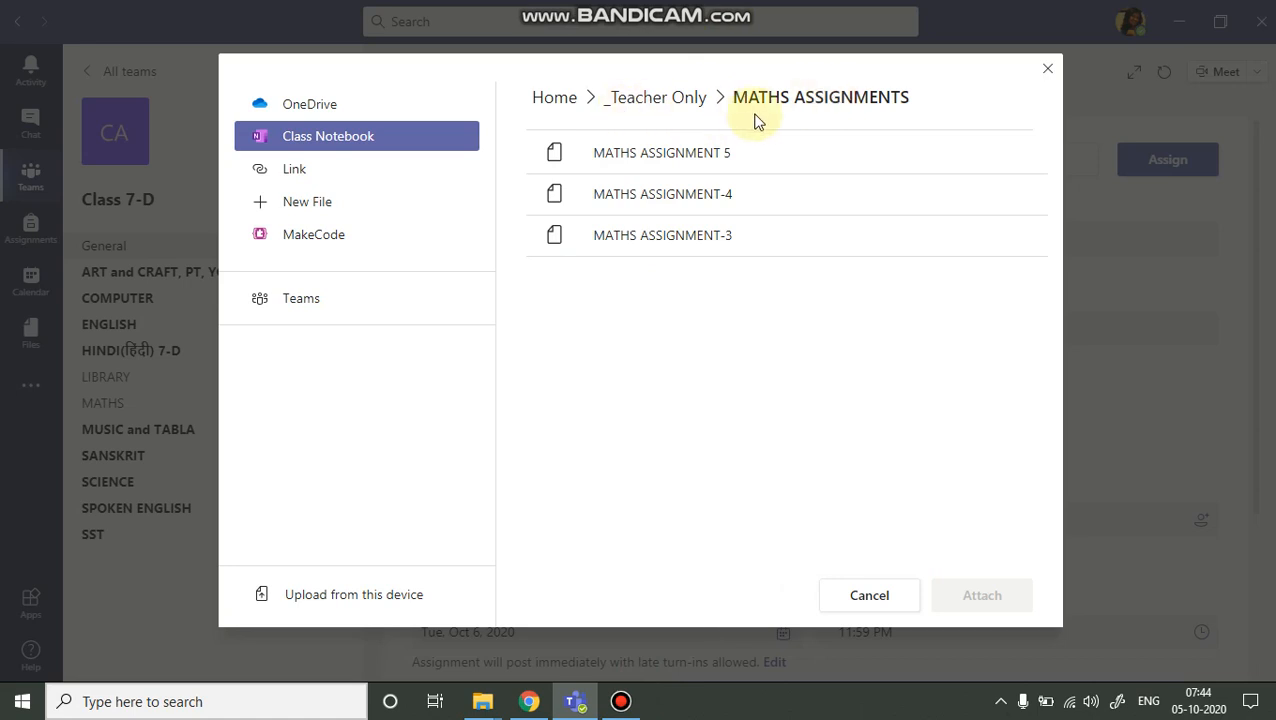
Attach the MATHS ASSIGNMENT 5 notebook page, distributing student copies to the ASSIGNMENTS section.
left_click(570, 160)
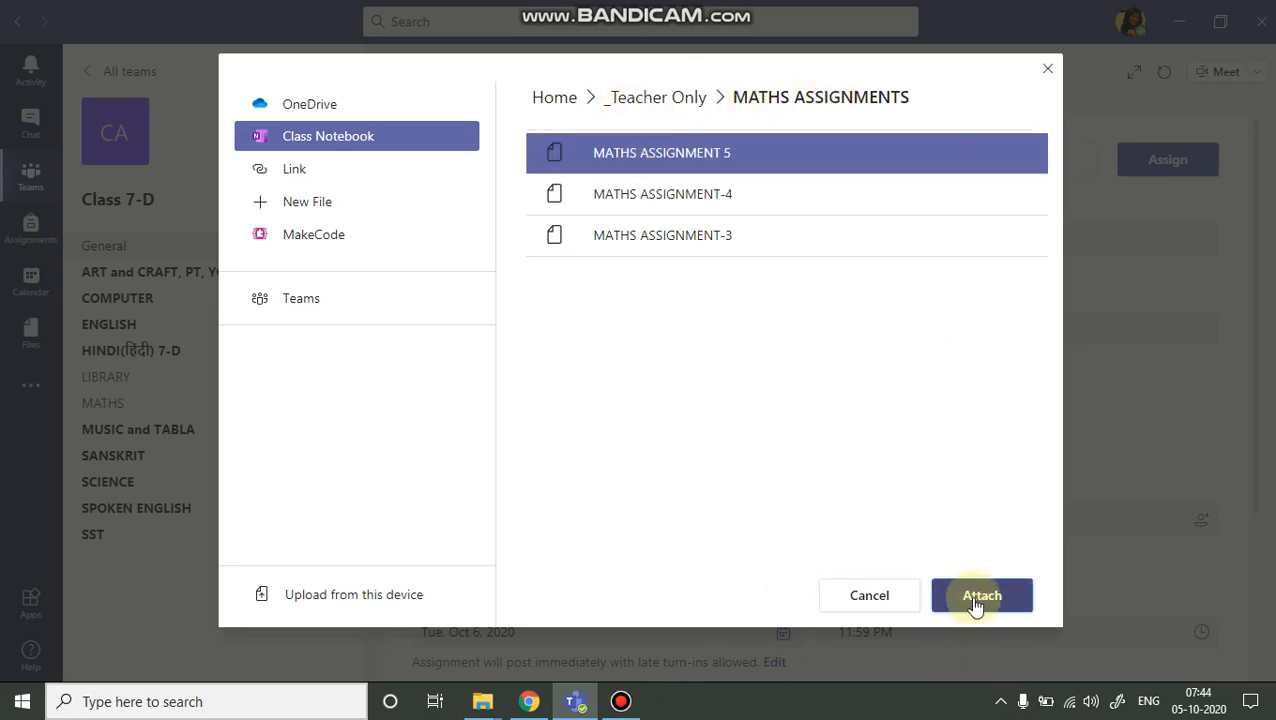
left_click(975, 600)
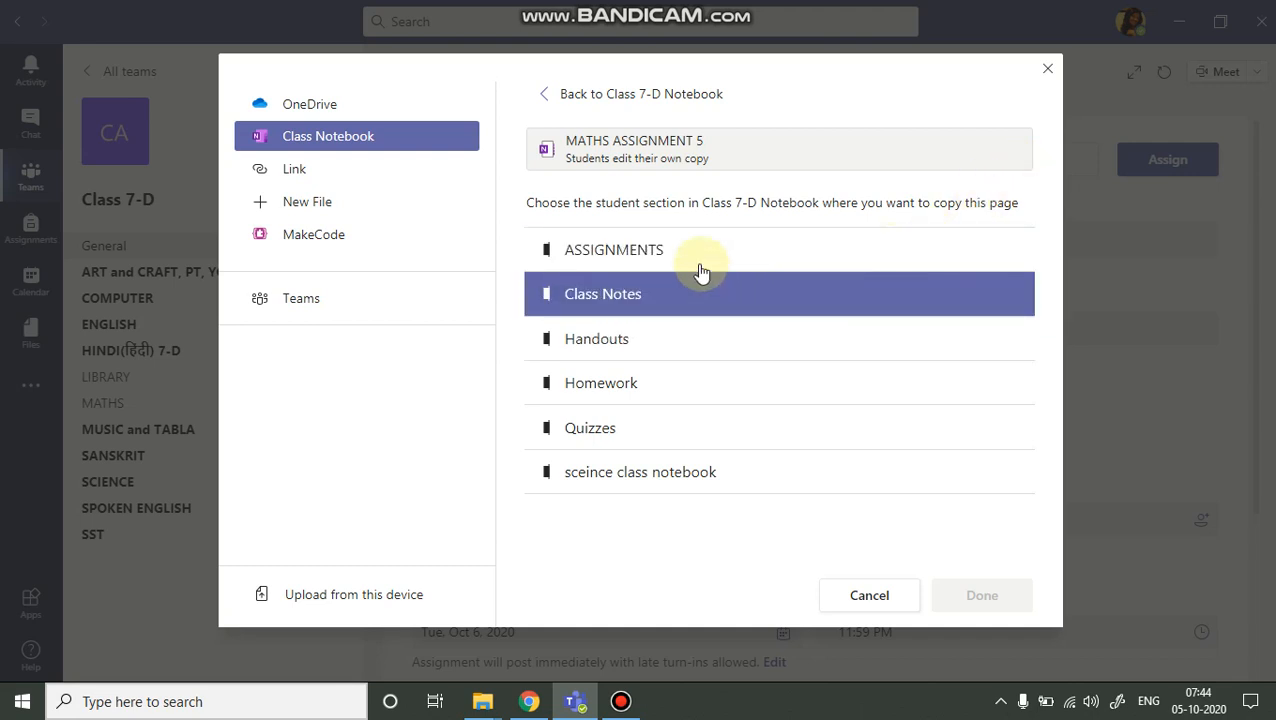
left_click(627, 258)
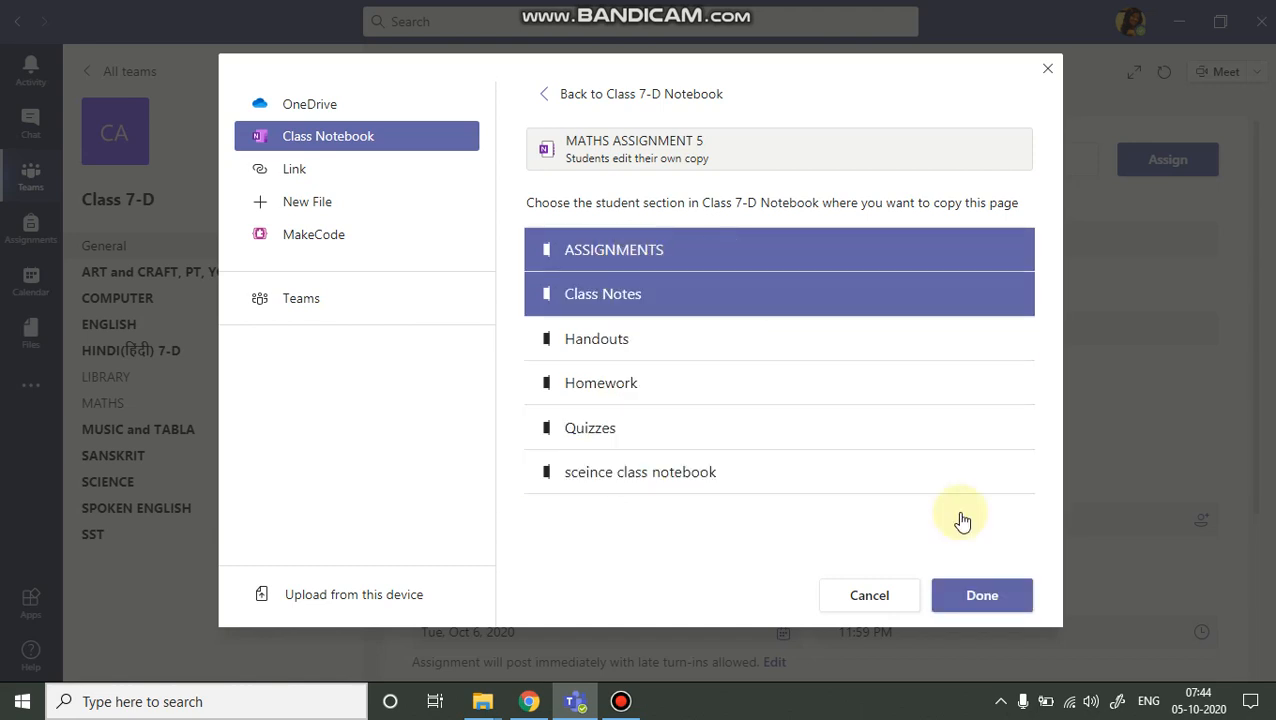
left_click(975, 600)
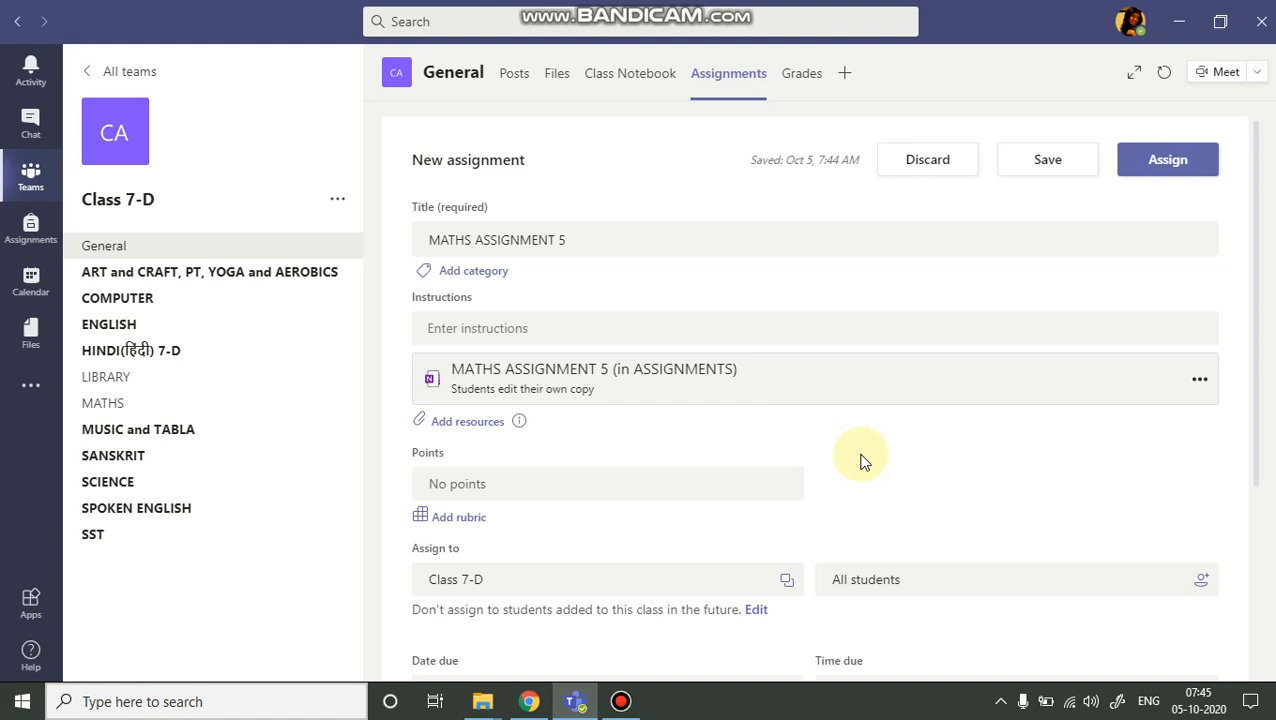
Enter 16 as the assignment's points.
scroll(680, 478, "down", 1)
left_click(508, 389)
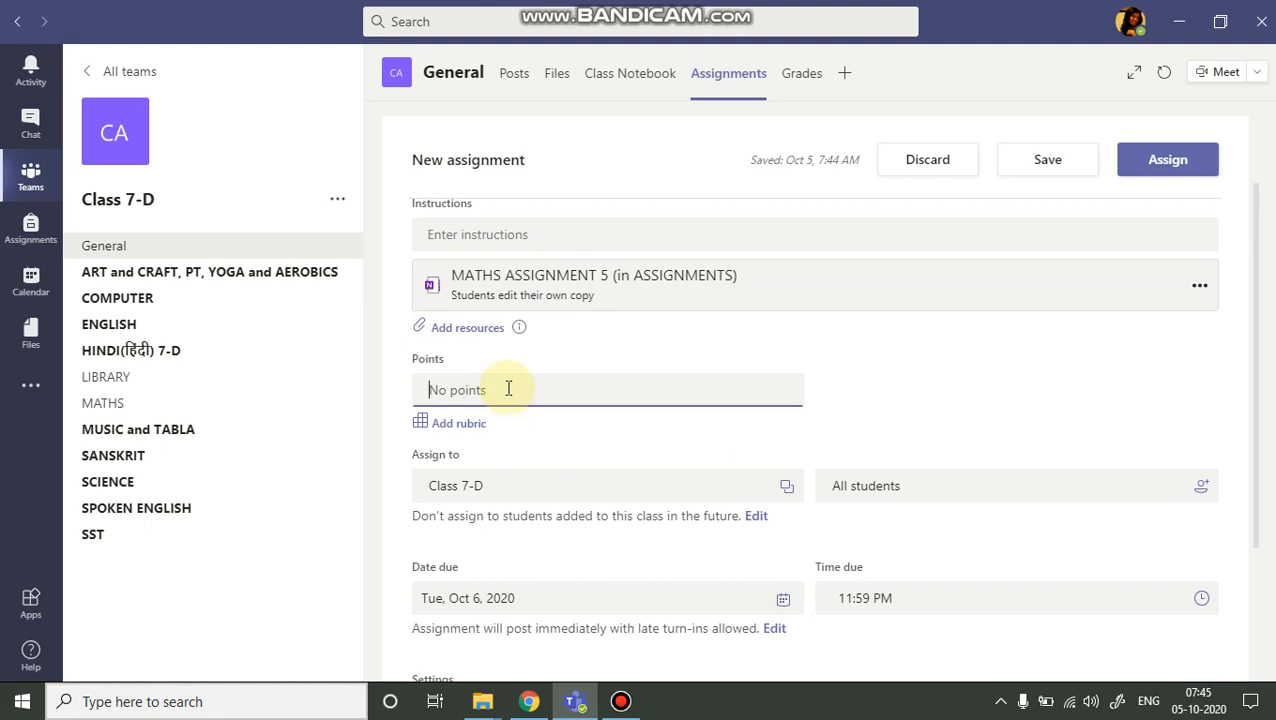
type("16")
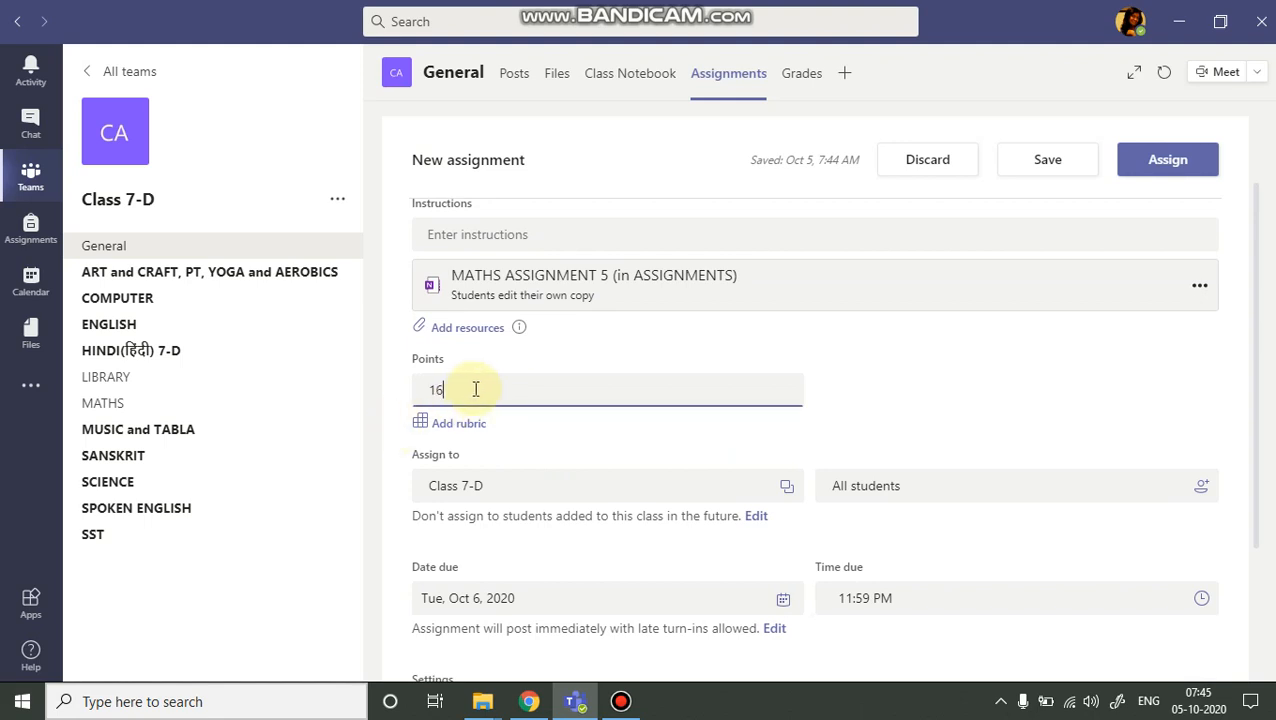
Attach the MATHS ASSIGNMENT RUBRIC to the assignment.
left_click(470, 430)
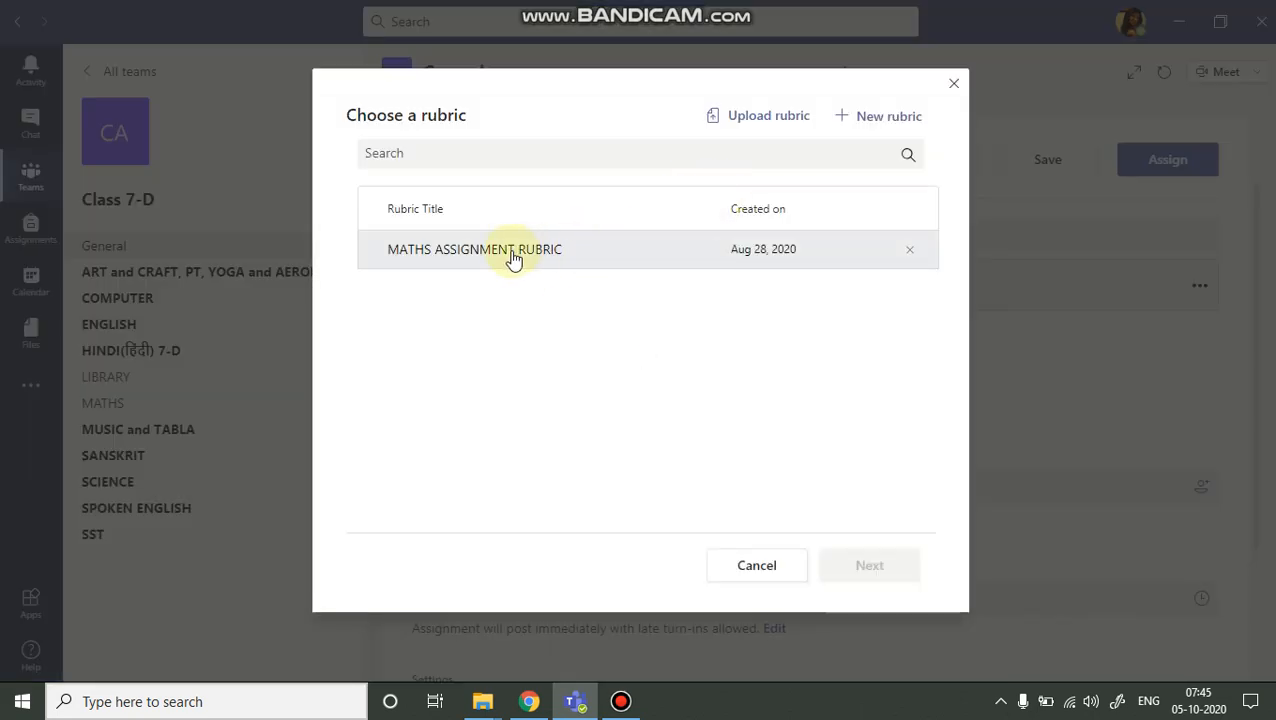
left_click(512, 252)
left_click(869, 565)
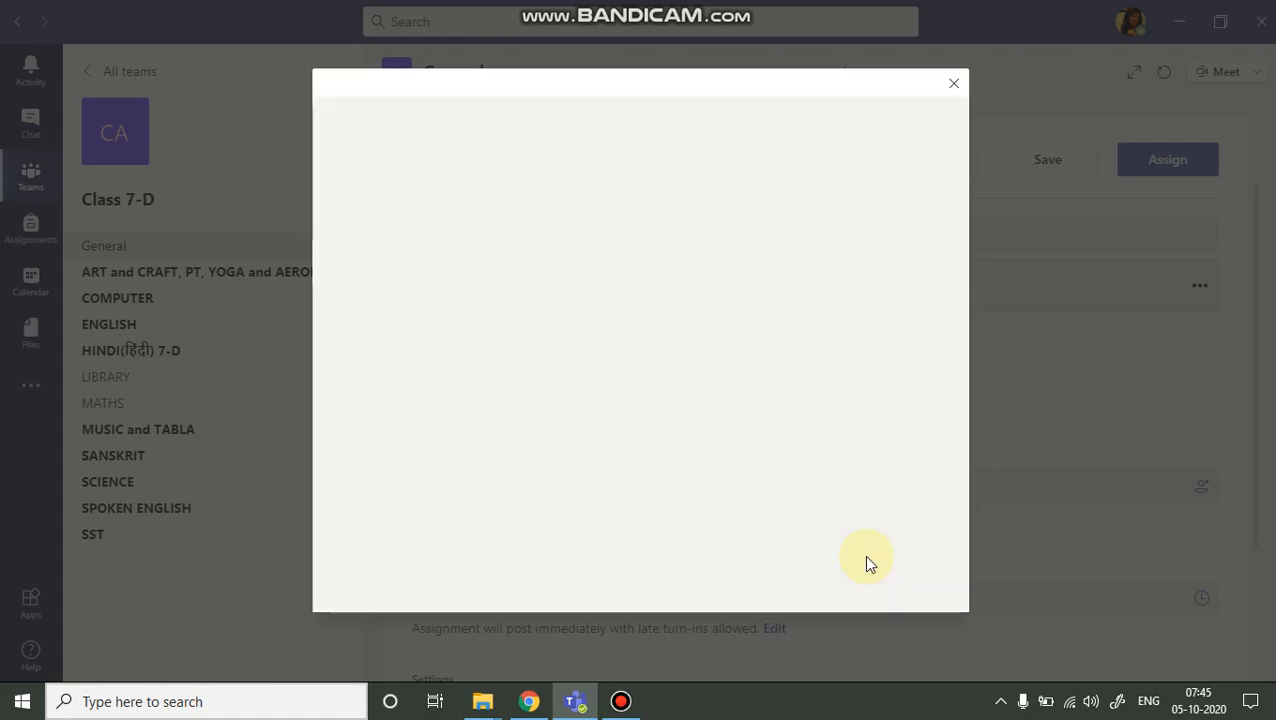
left_click(1065, 581)
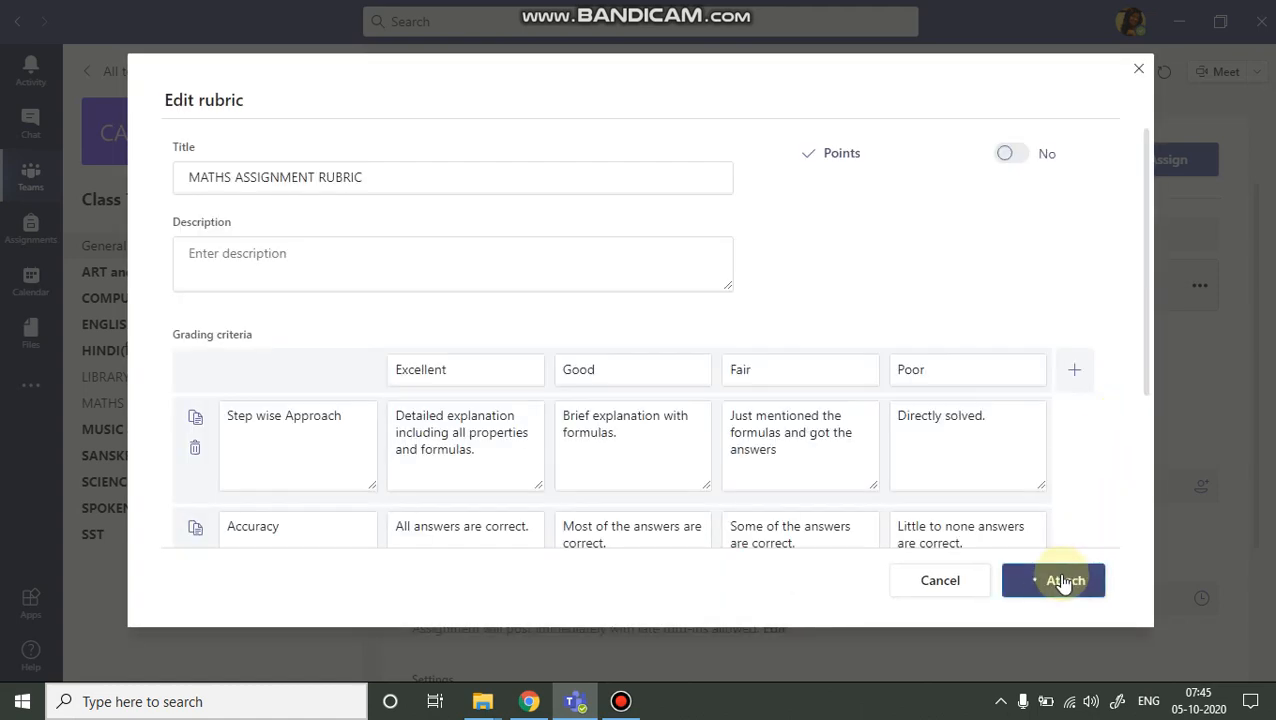
Change the student setting so the assignment goes to all students added to the class in the future.
scroll(738, 436, "down", 2)
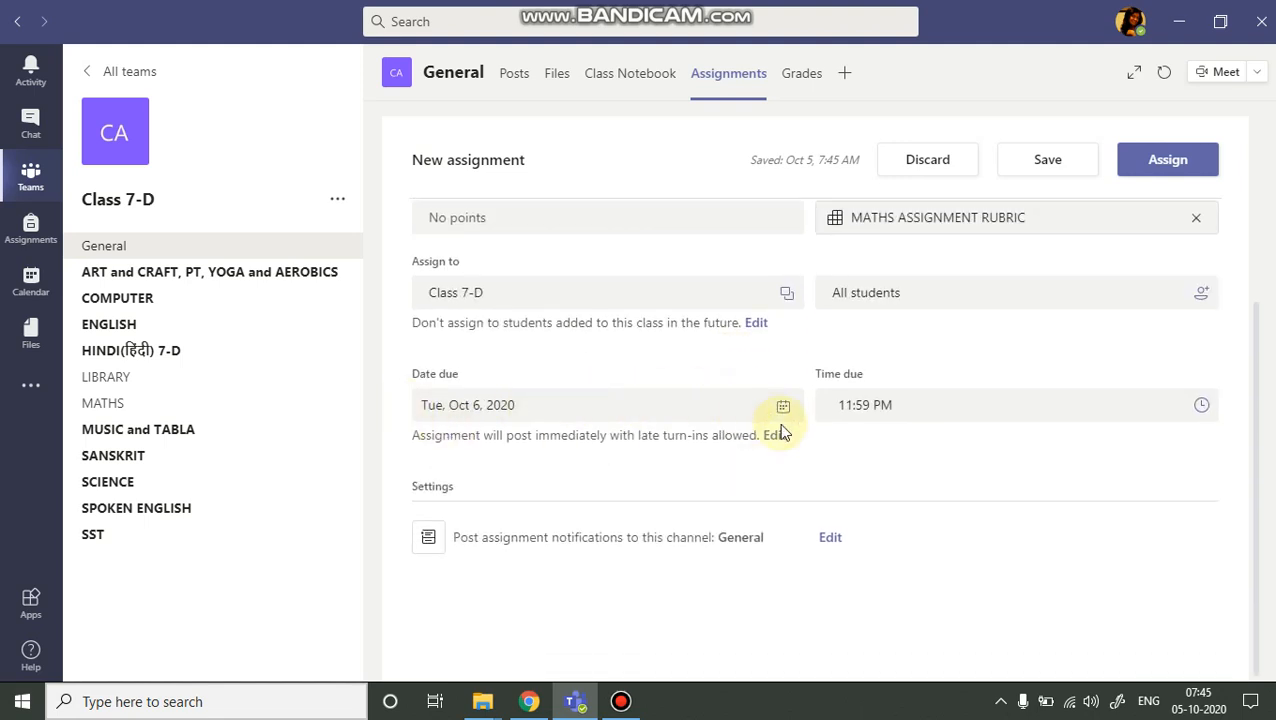
left_click(758, 325)
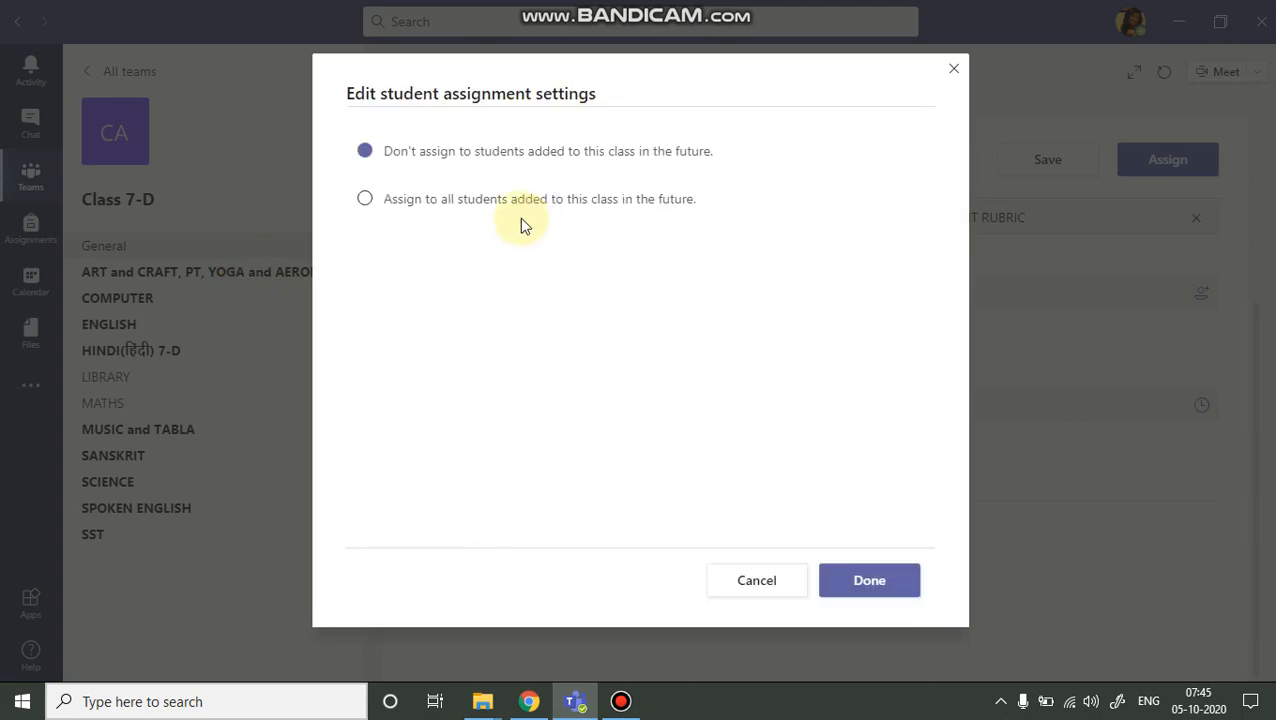
left_click(366, 203)
left_click(846, 582)
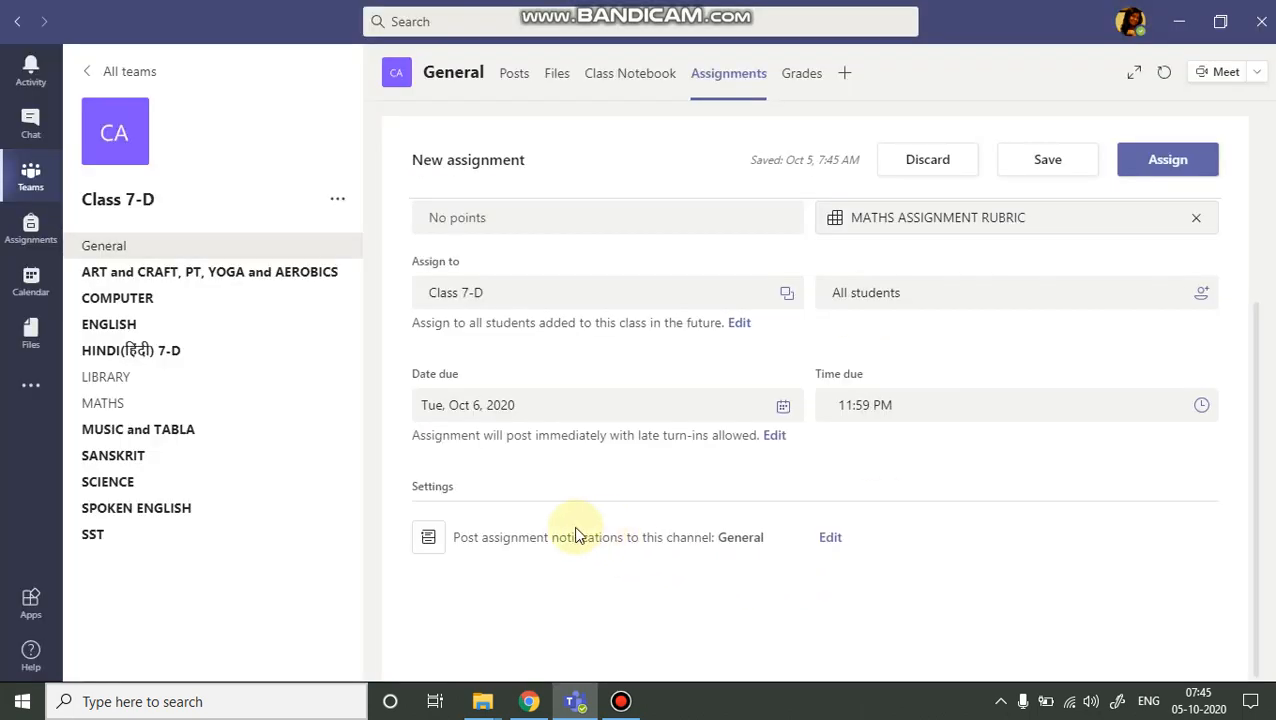
Schedule the assignment to post on Mon, Oct 5, 2020 at 7:48 AM.
left_click(773, 440)
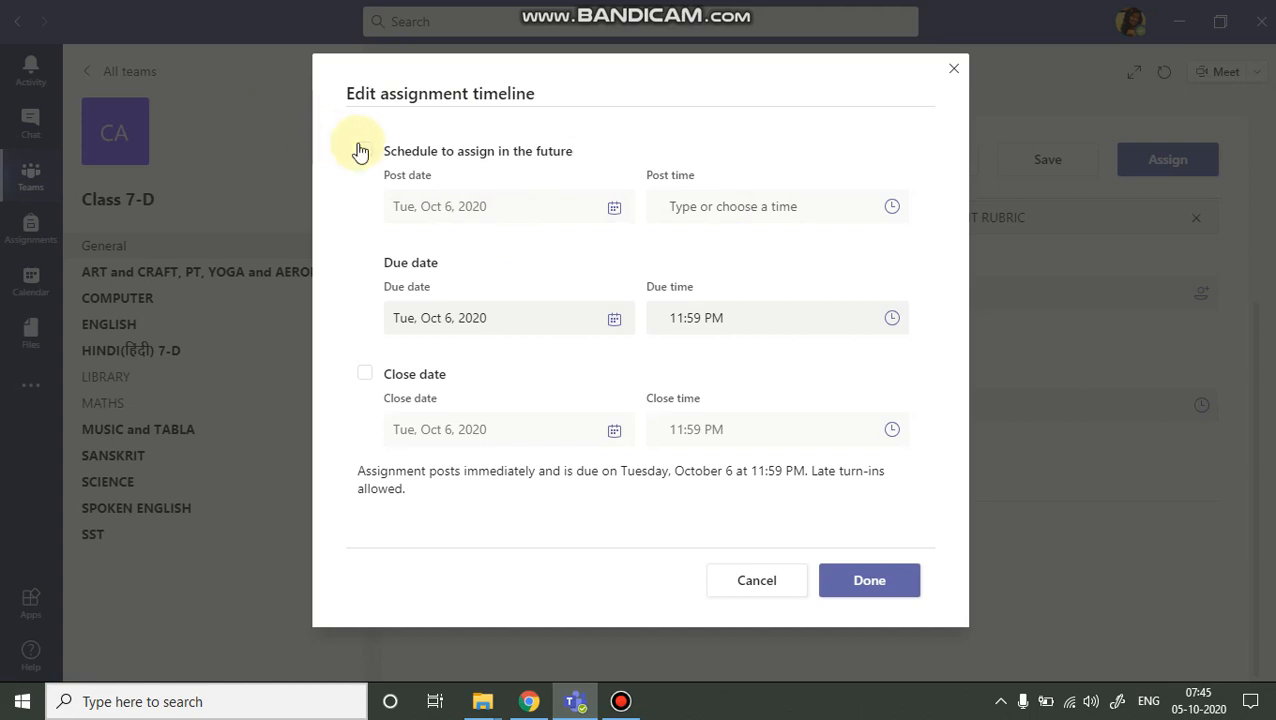
left_click(364, 151)
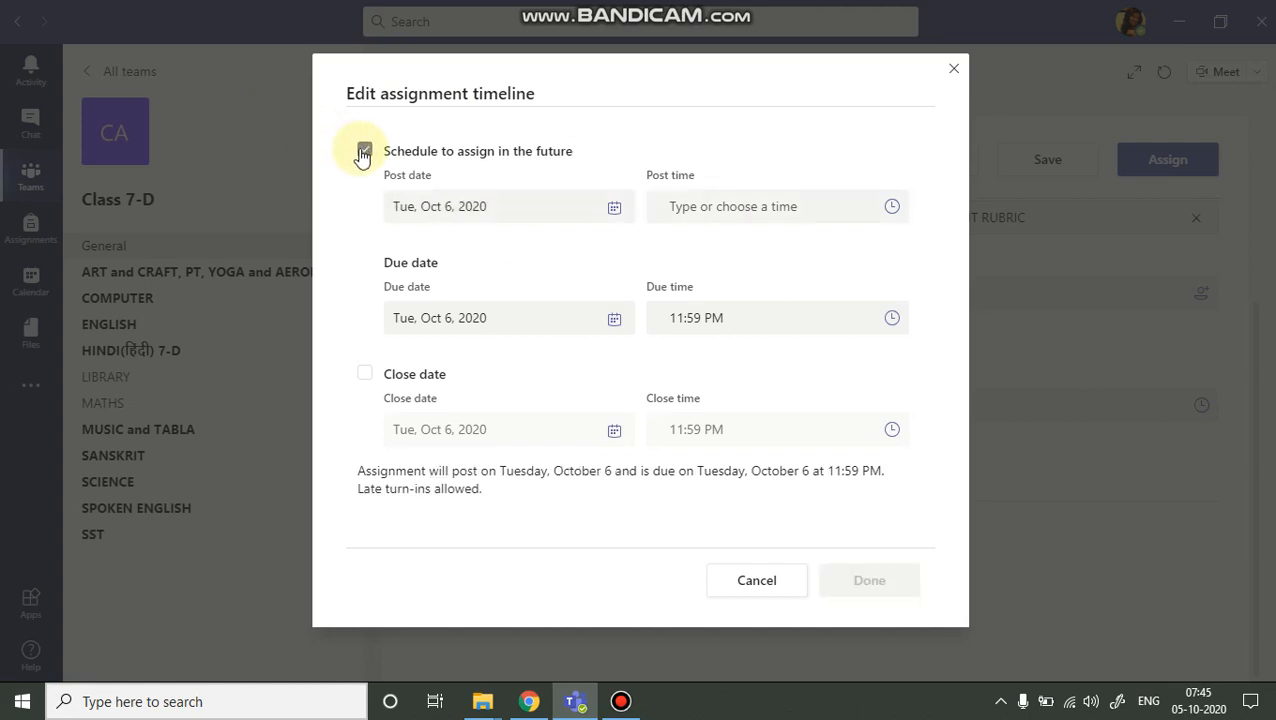
left_click(613, 210)
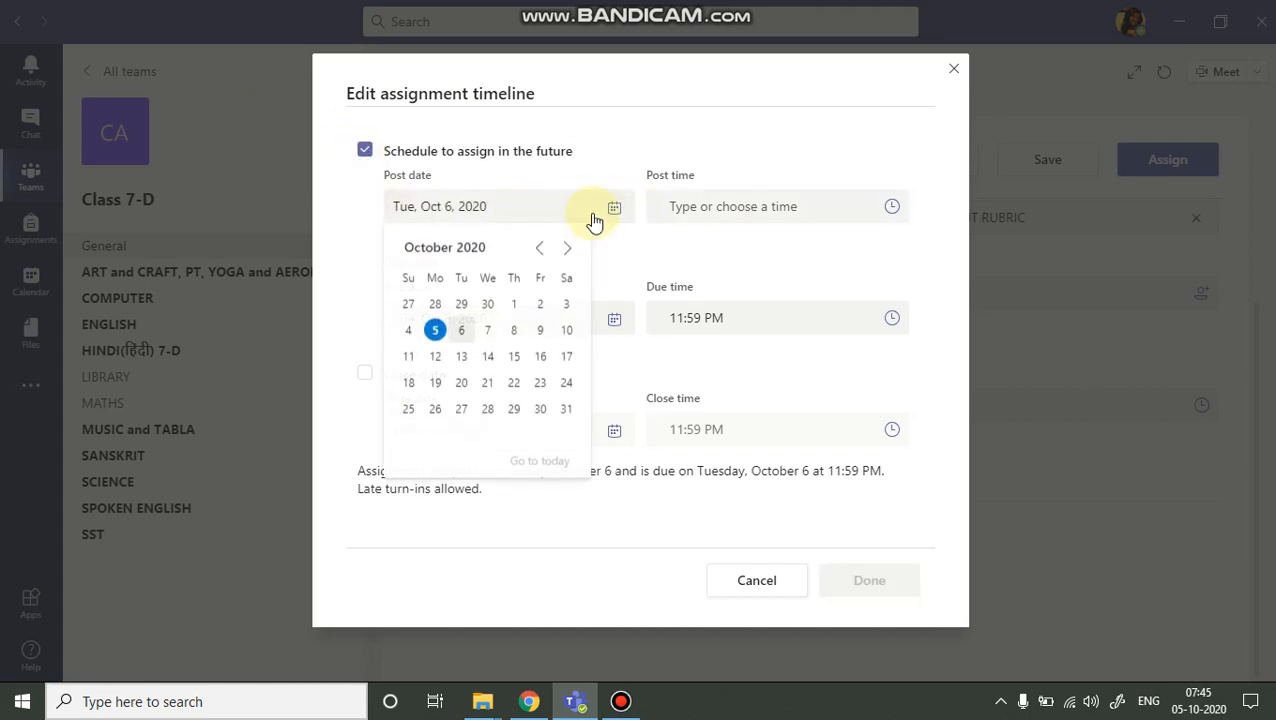
left_click(434, 334)
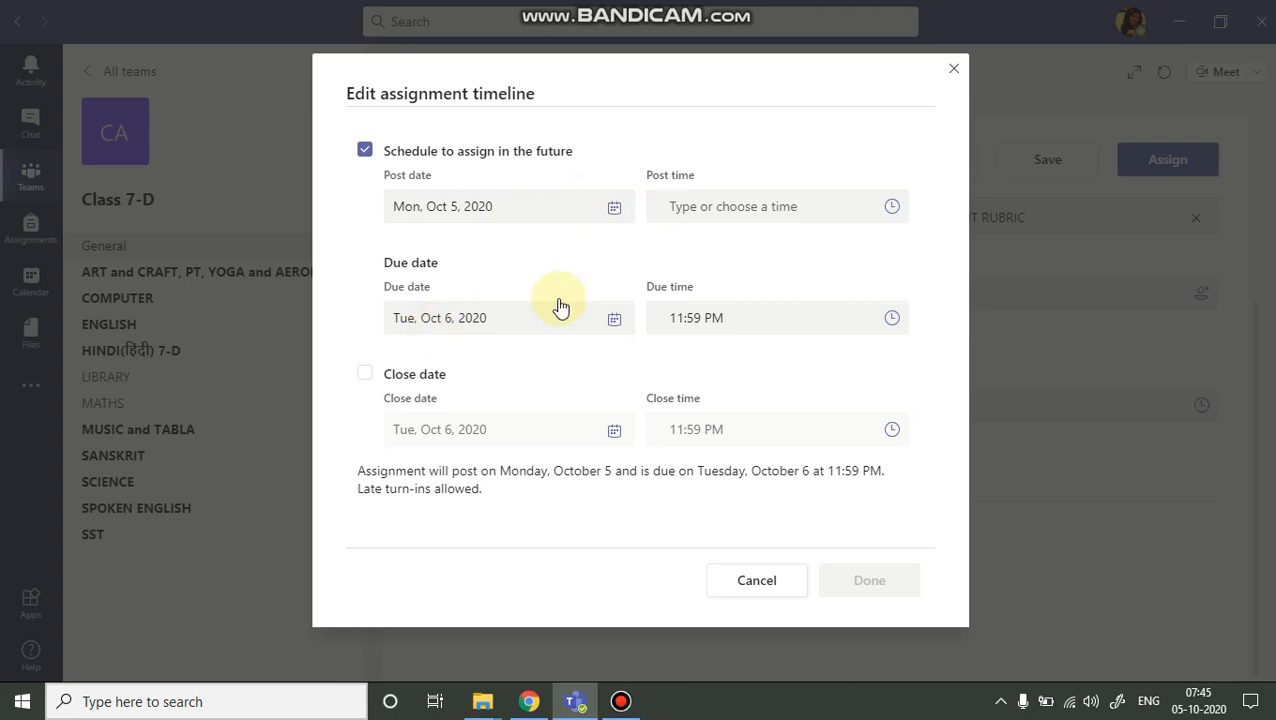
left_click(826, 206)
type("7:00 AM")
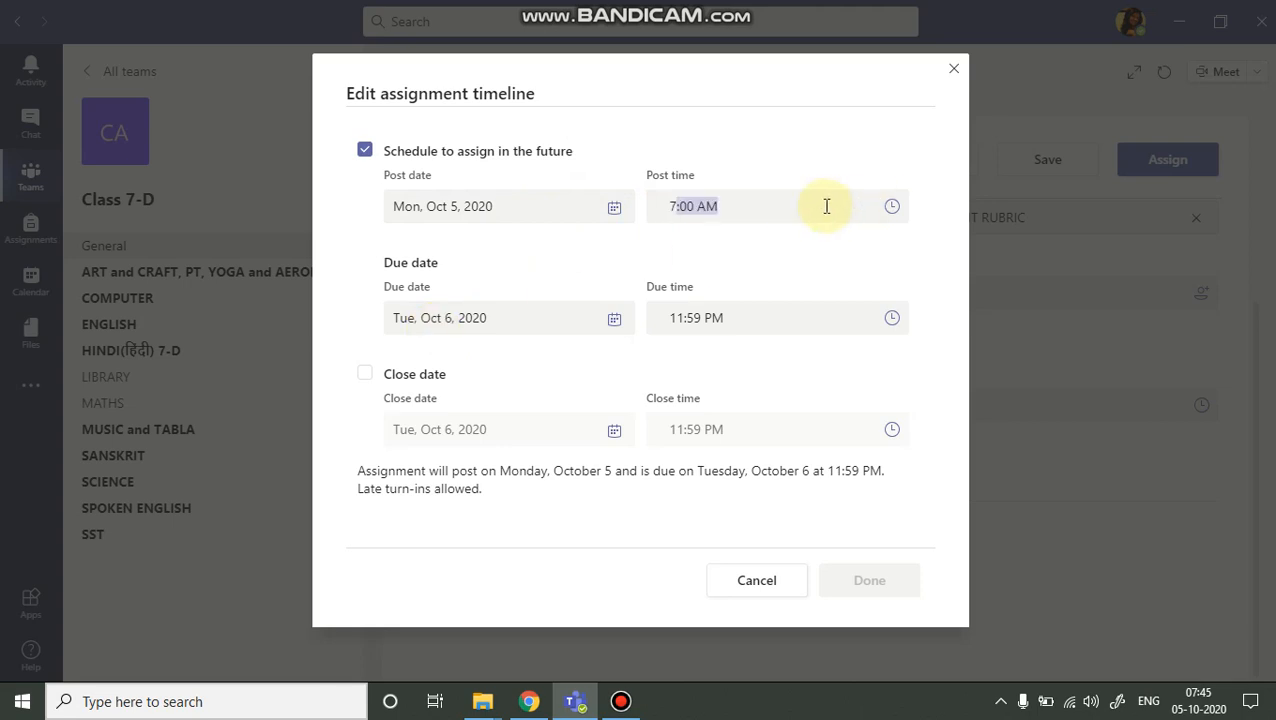
left_click(826, 206)
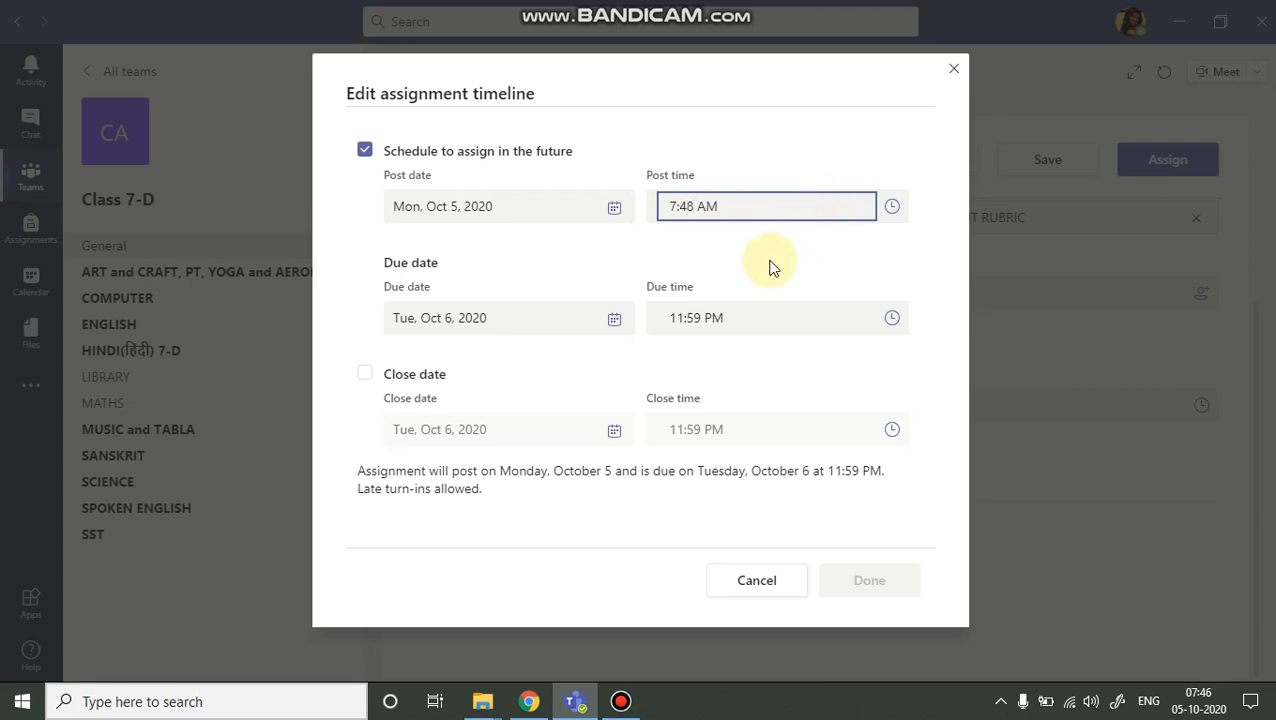
left_click(897, 352)
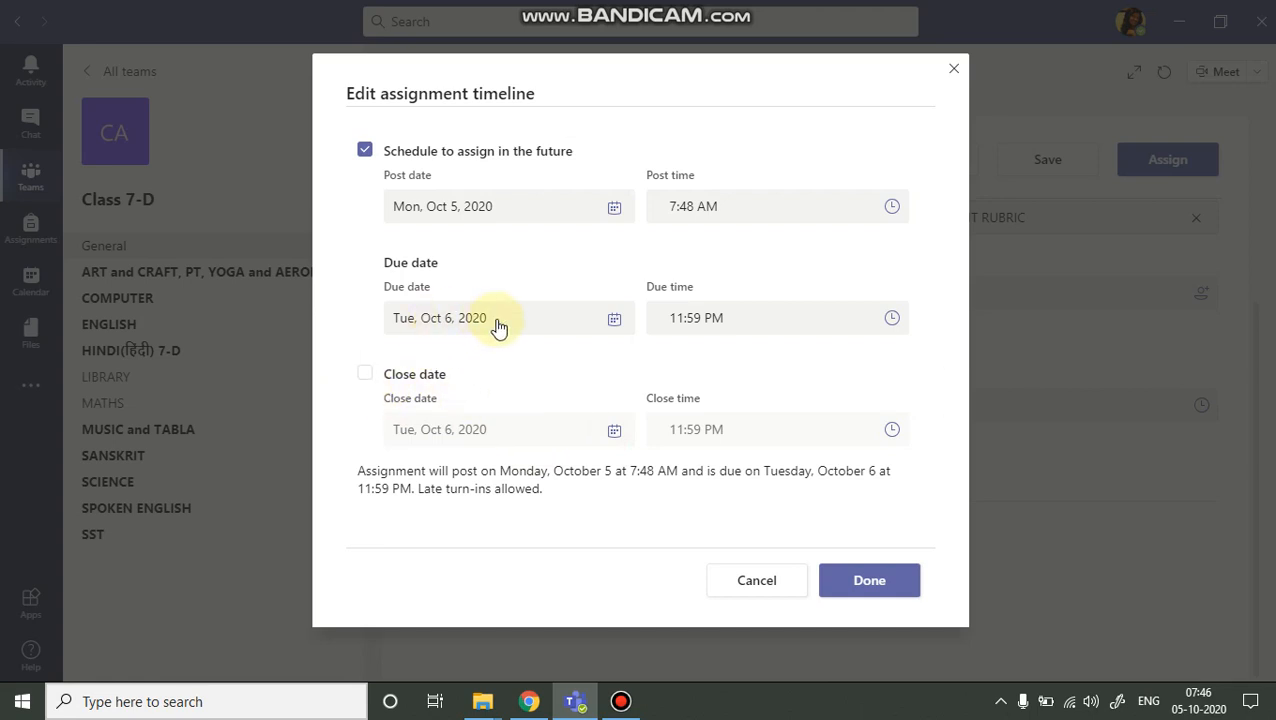
Set the due date to Mon, Oct 5, 2020 and the due time to 8:48 AM.
left_click(615, 319)
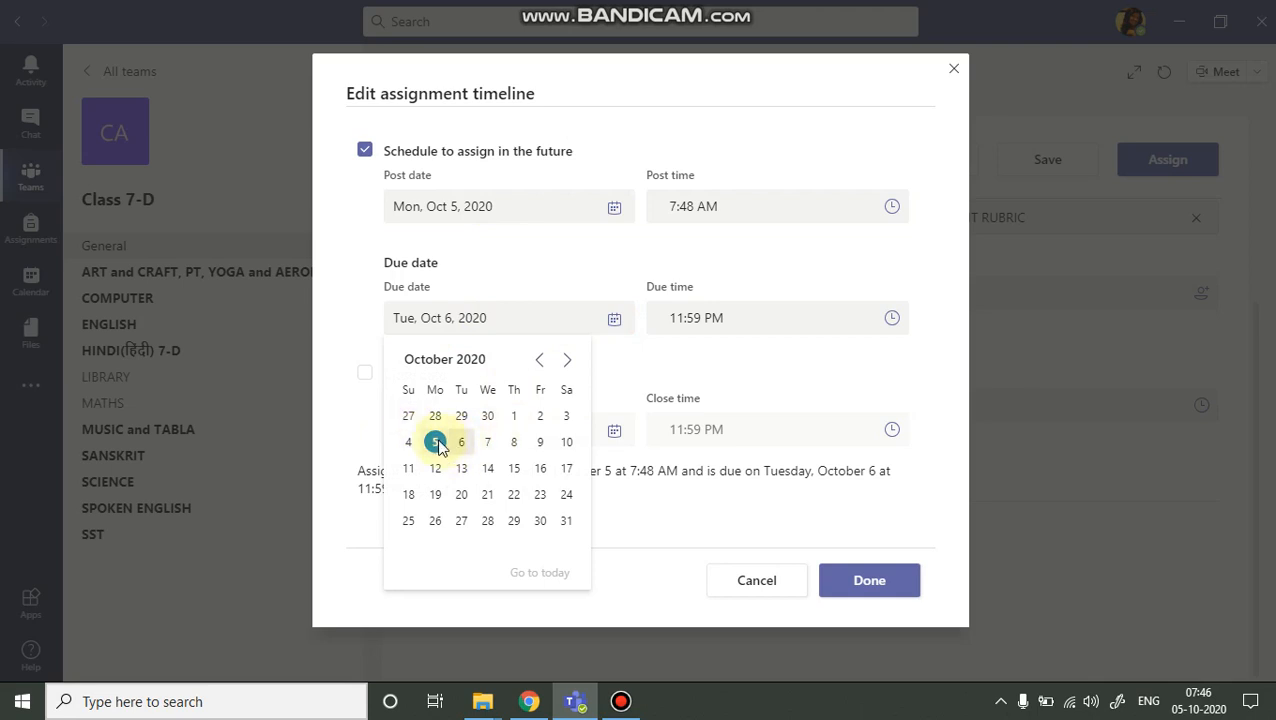
left_click(436, 442)
left_click(721, 315)
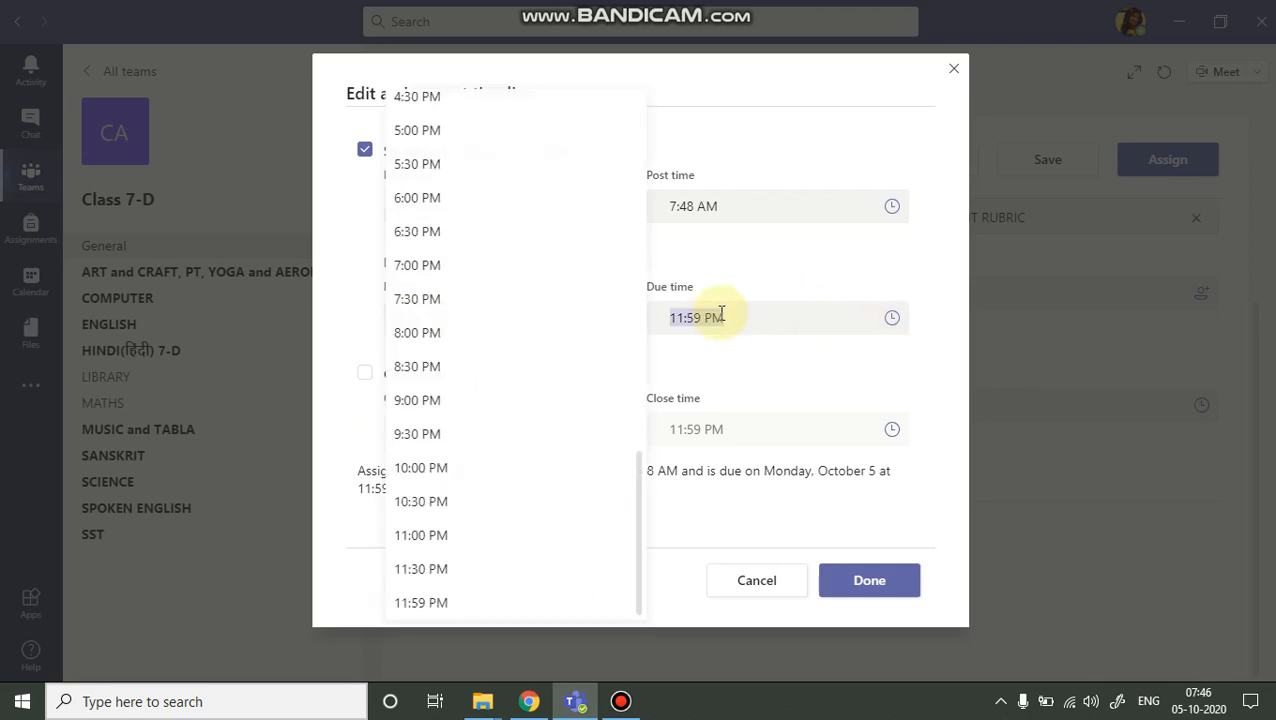
left_click(424, 366)
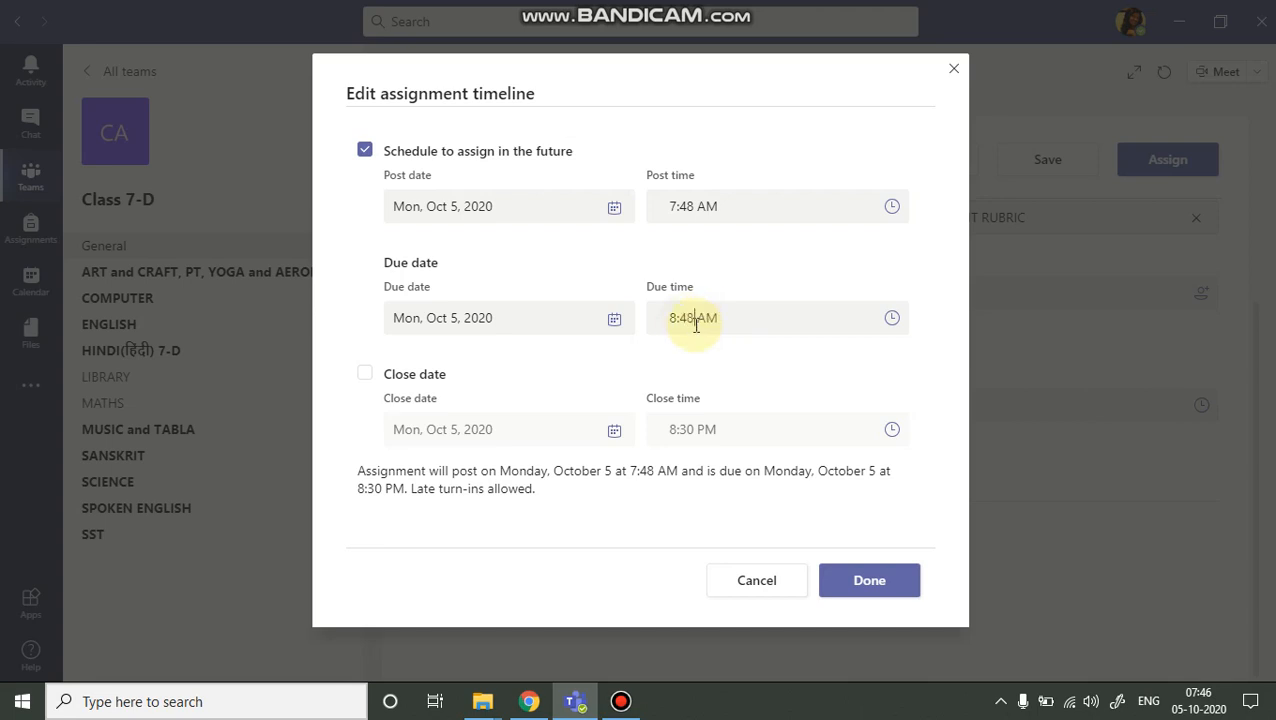
Turn on the close date, Mon, Oct 5, 2020 at 8:48 AM, and confirm the assignment timeline.
left_click(366, 386)
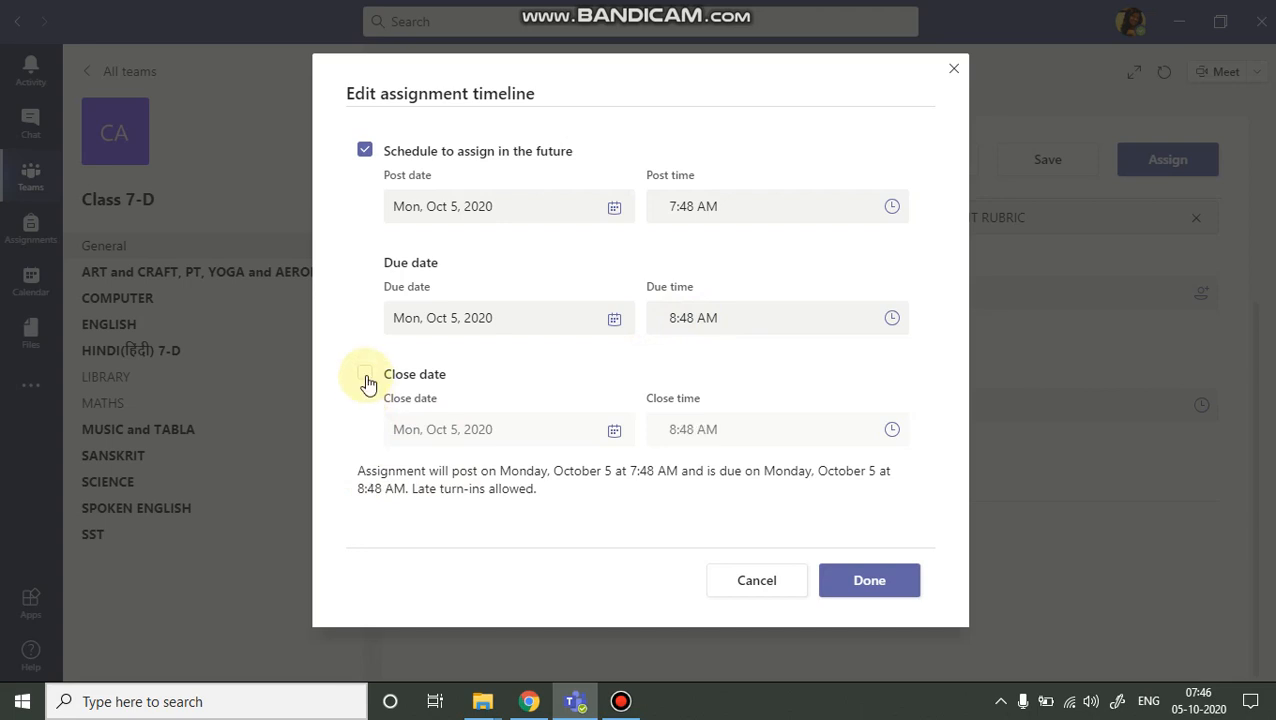
left_click(366, 376)
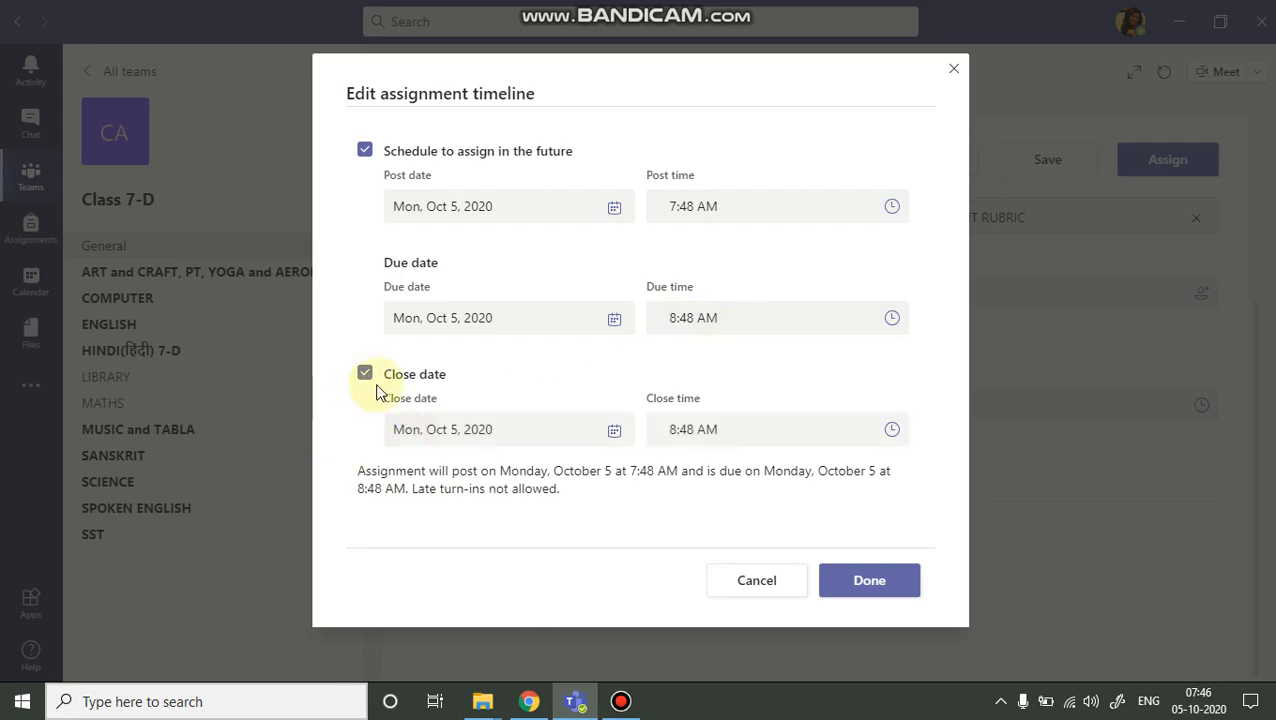
left_click(869, 583)
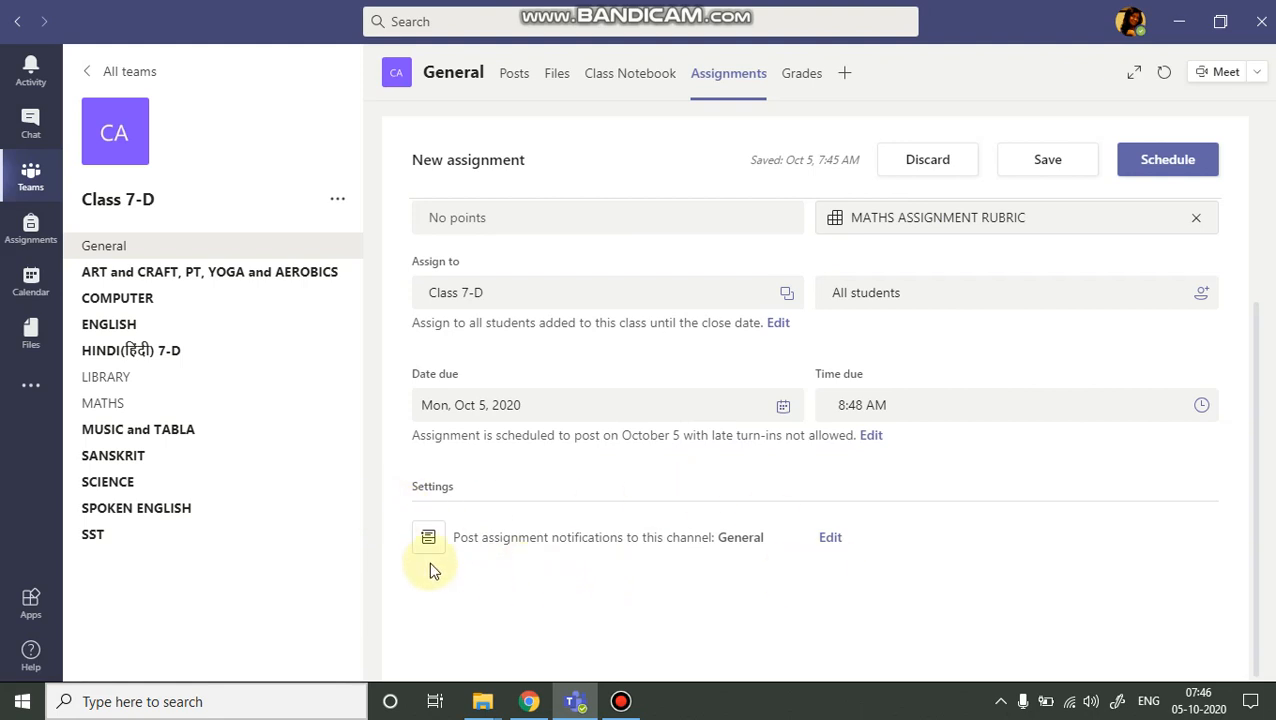
Change the channel for assignment notifications from General to MATHS.
left_click(829, 541)
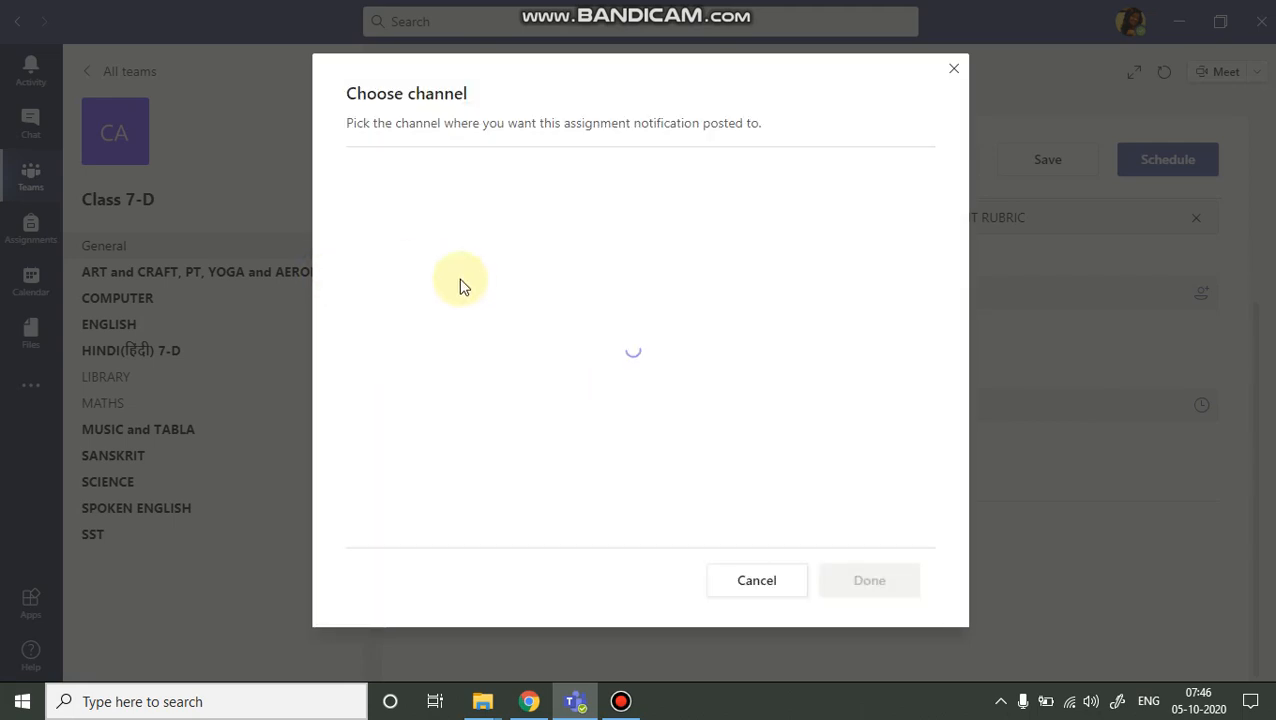
left_click(407, 419)
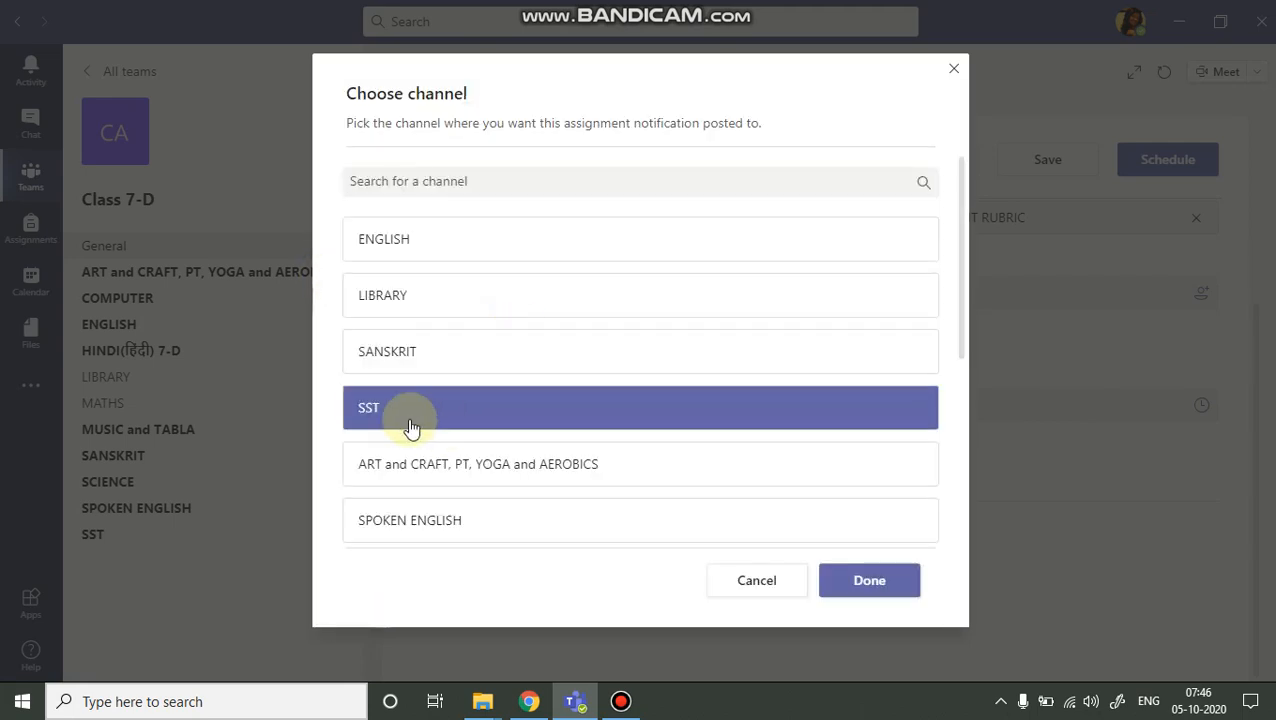
scroll(413, 407, "down", 2)
left_click(447, 490)
scroll(447, 488, "down", 2)
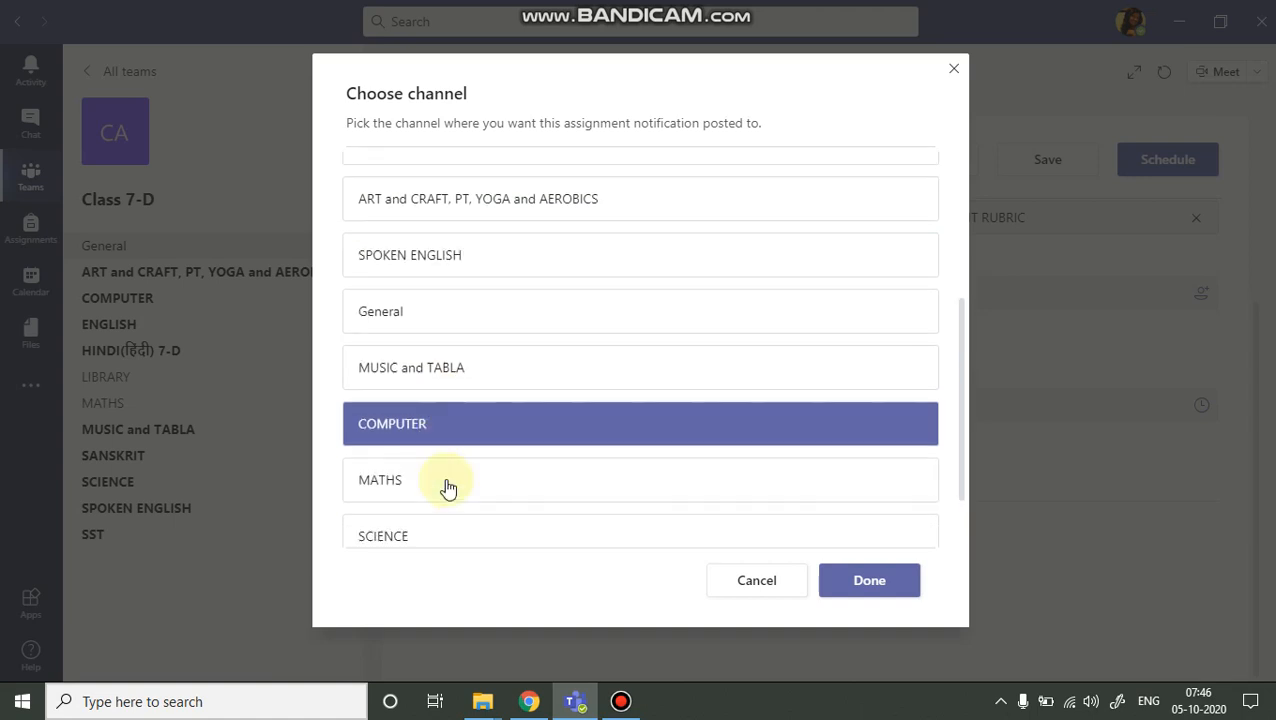
left_click(427, 441)
left_click(473, 418)
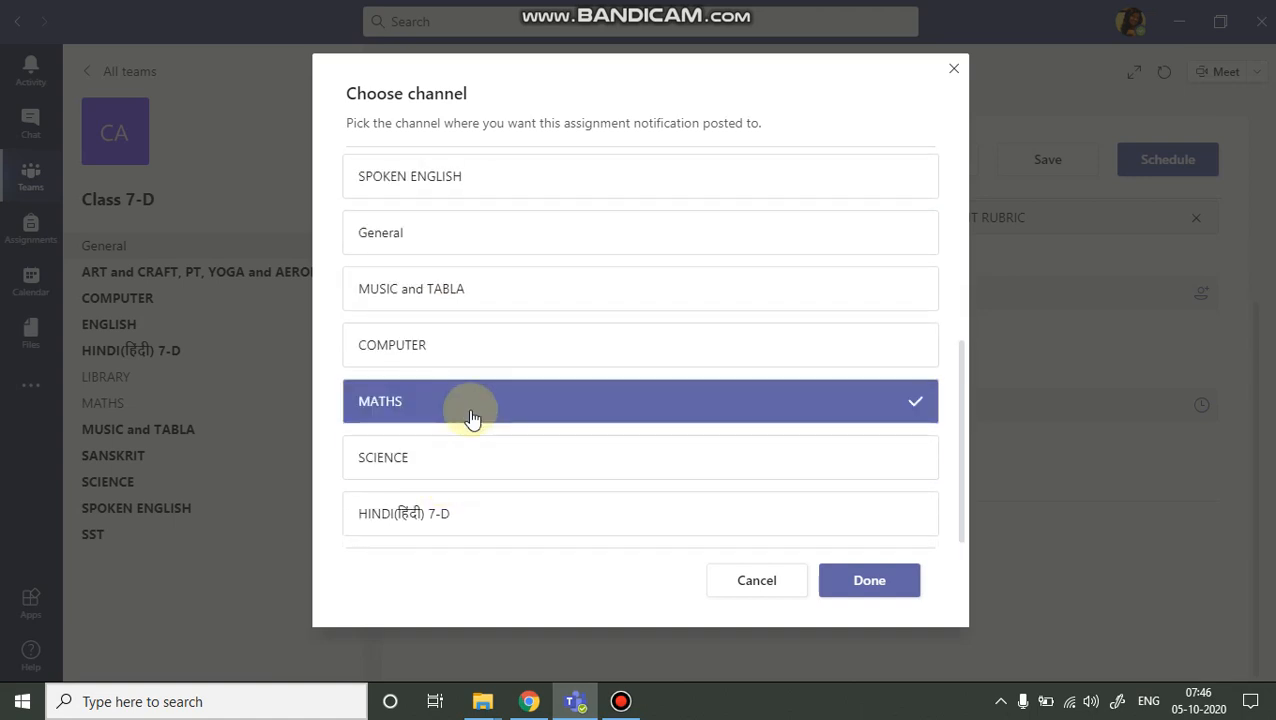
left_click(867, 586)
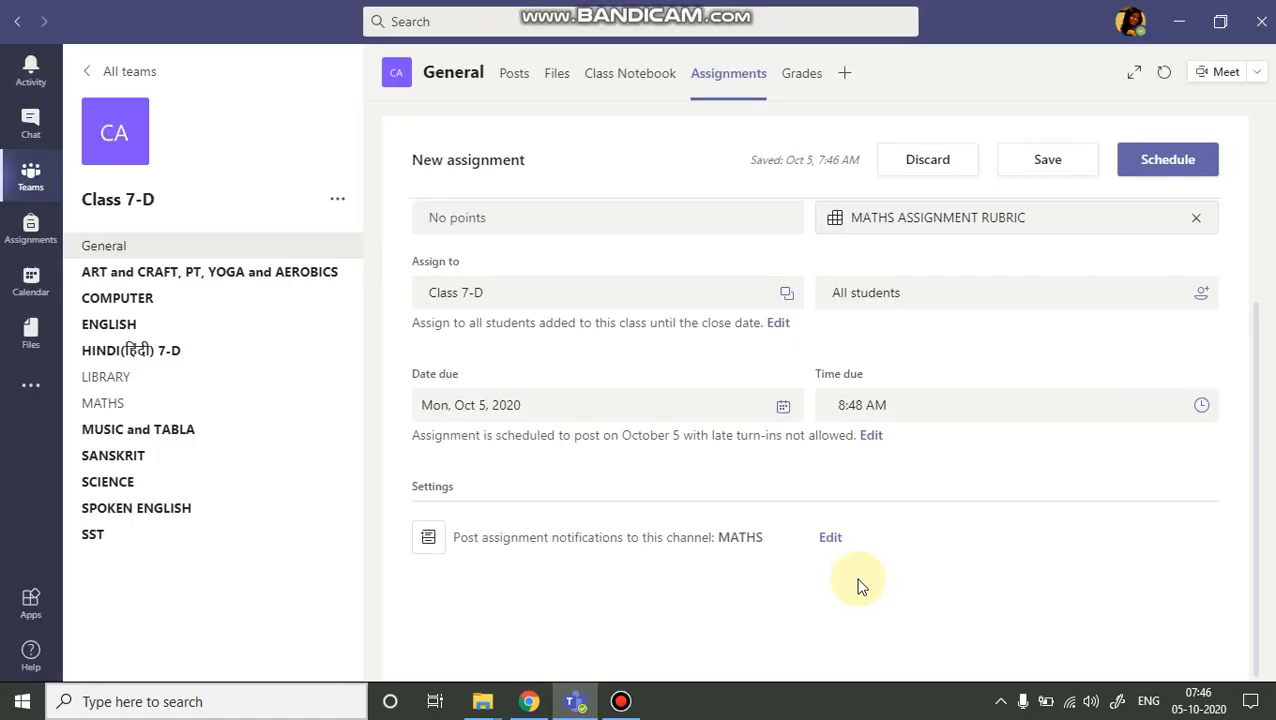
Schedule the assignment and browse the full Assigned list, including previous assignments, to locate MATHS ASSIGNMENT 5.
left_click(1160, 162)
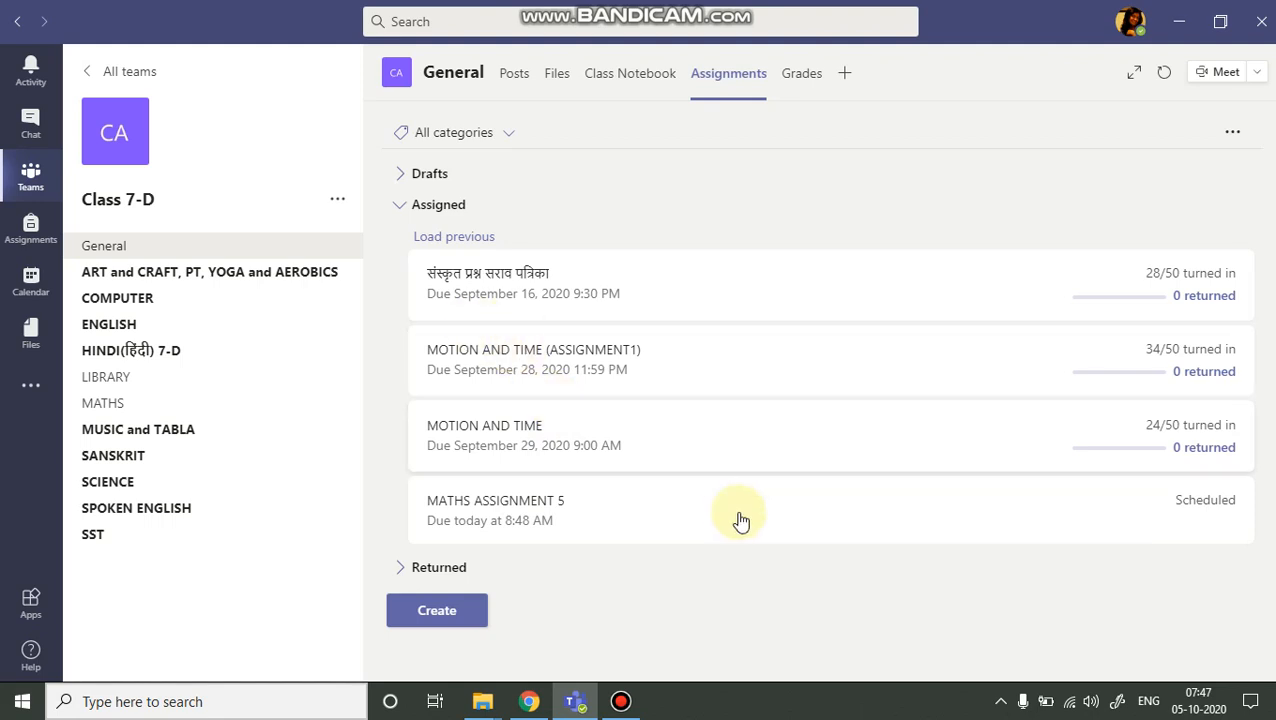
left_click(460, 234)
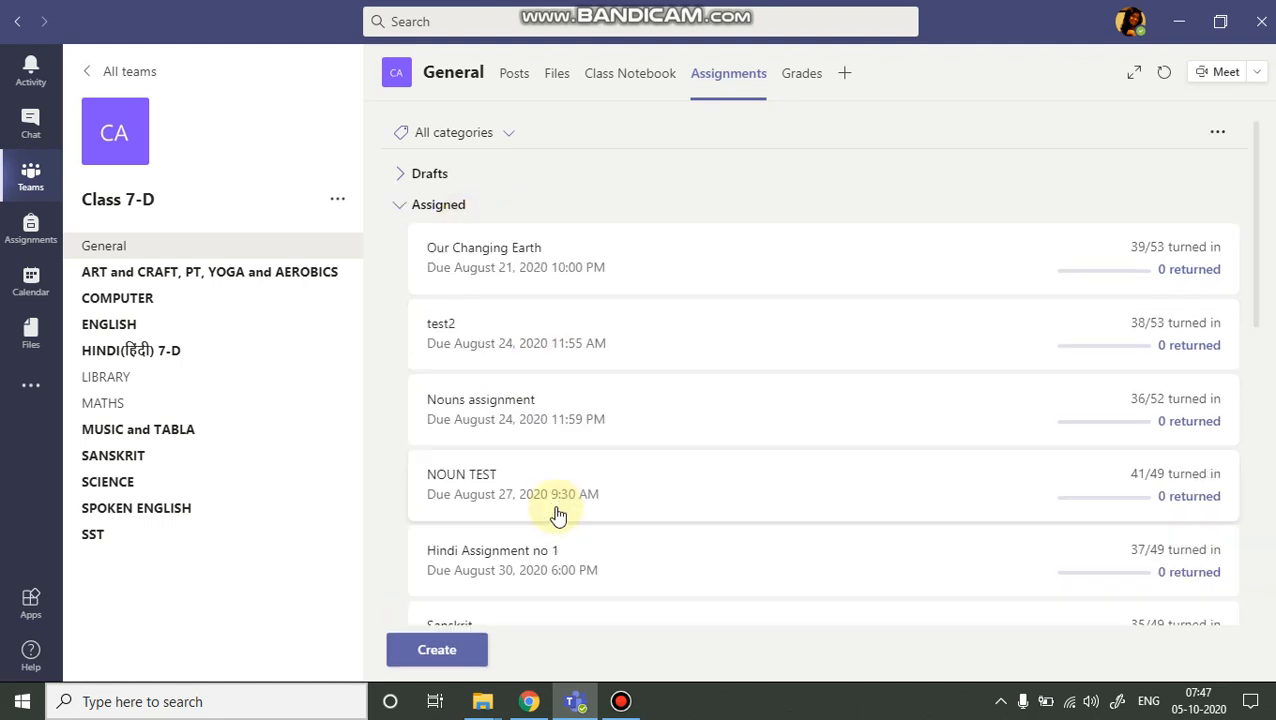
scroll(493, 389, "down", 6)
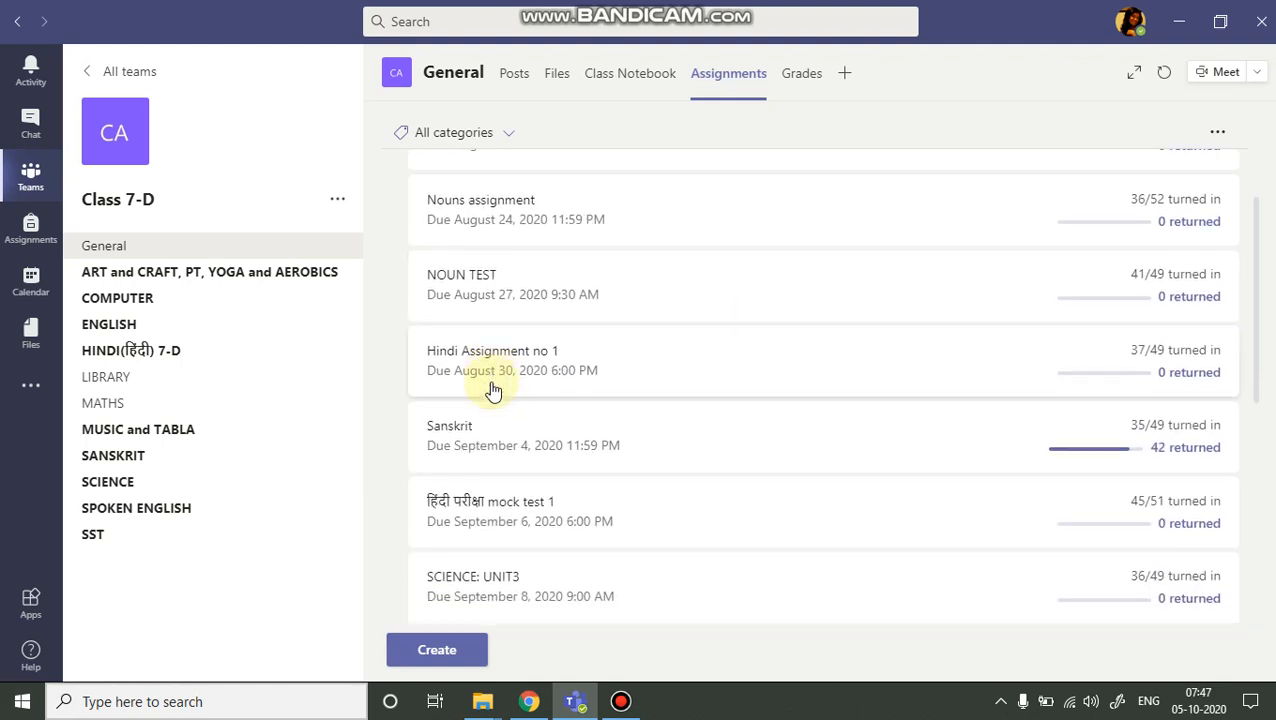
scroll(493, 389, "down", 5)
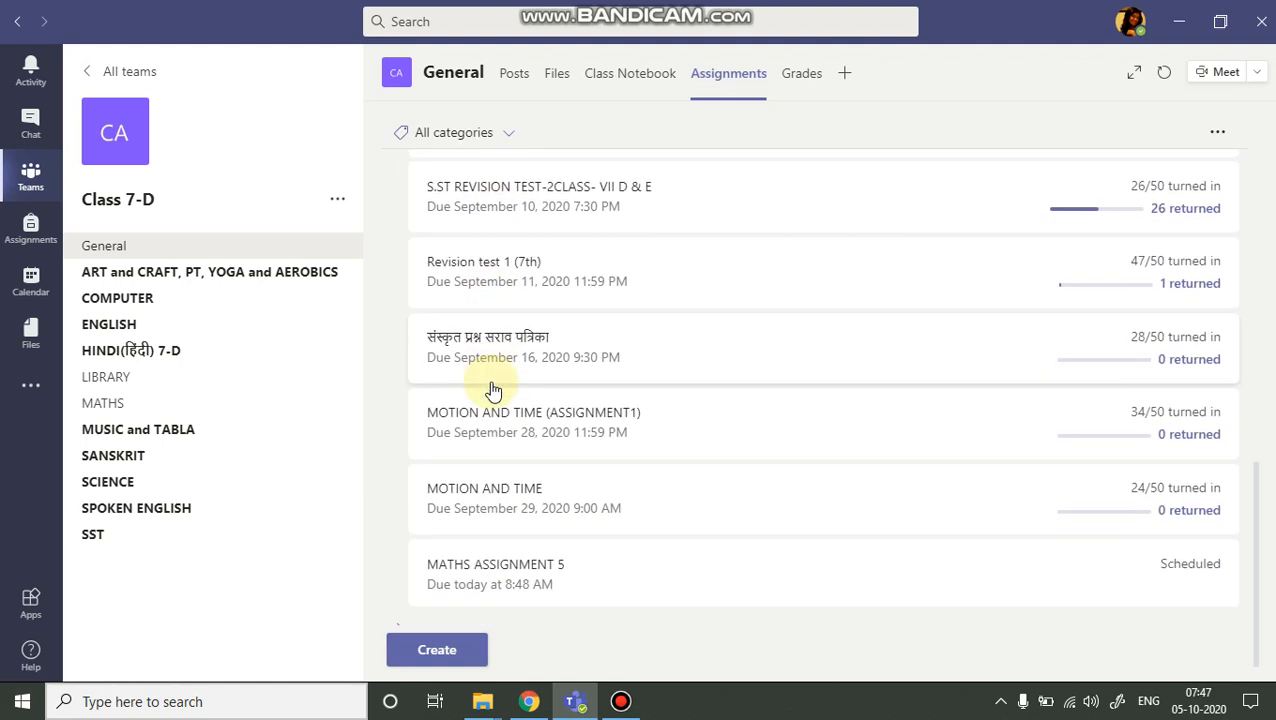
scroll(498, 540, "up", 5)
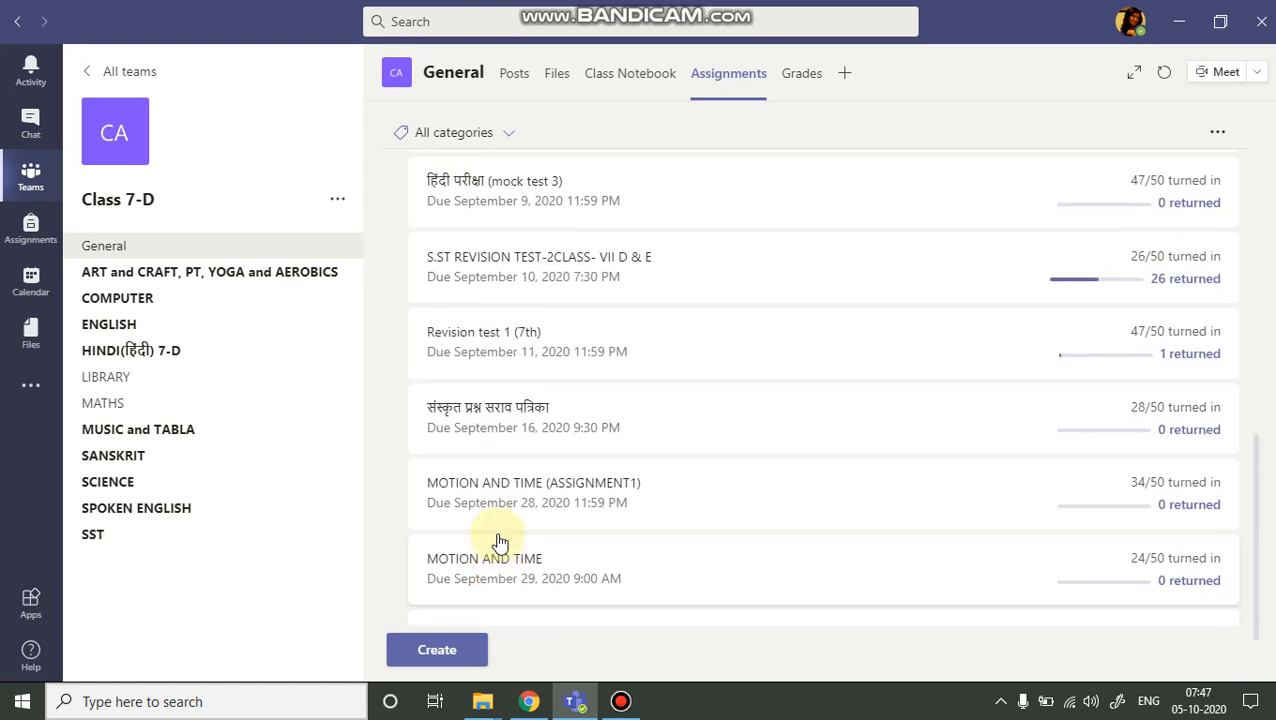
scroll(483, 421, "up", 6)
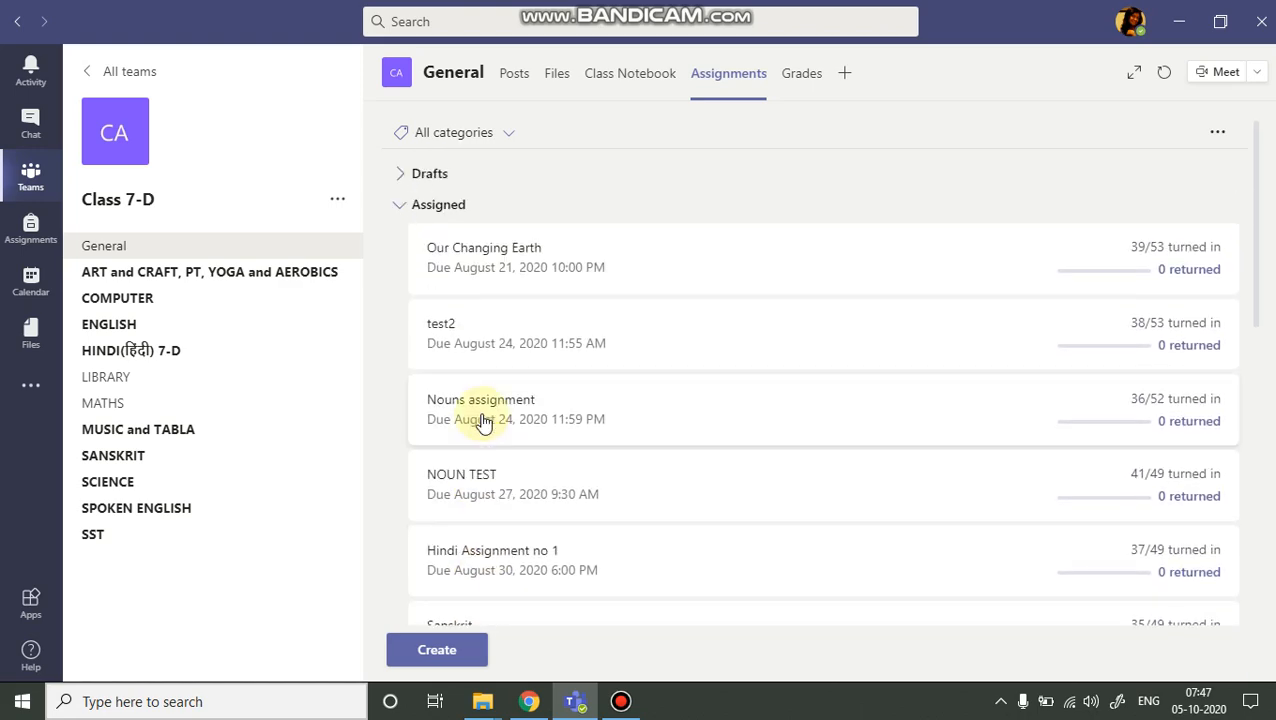
scroll(483, 421, "down", 7)
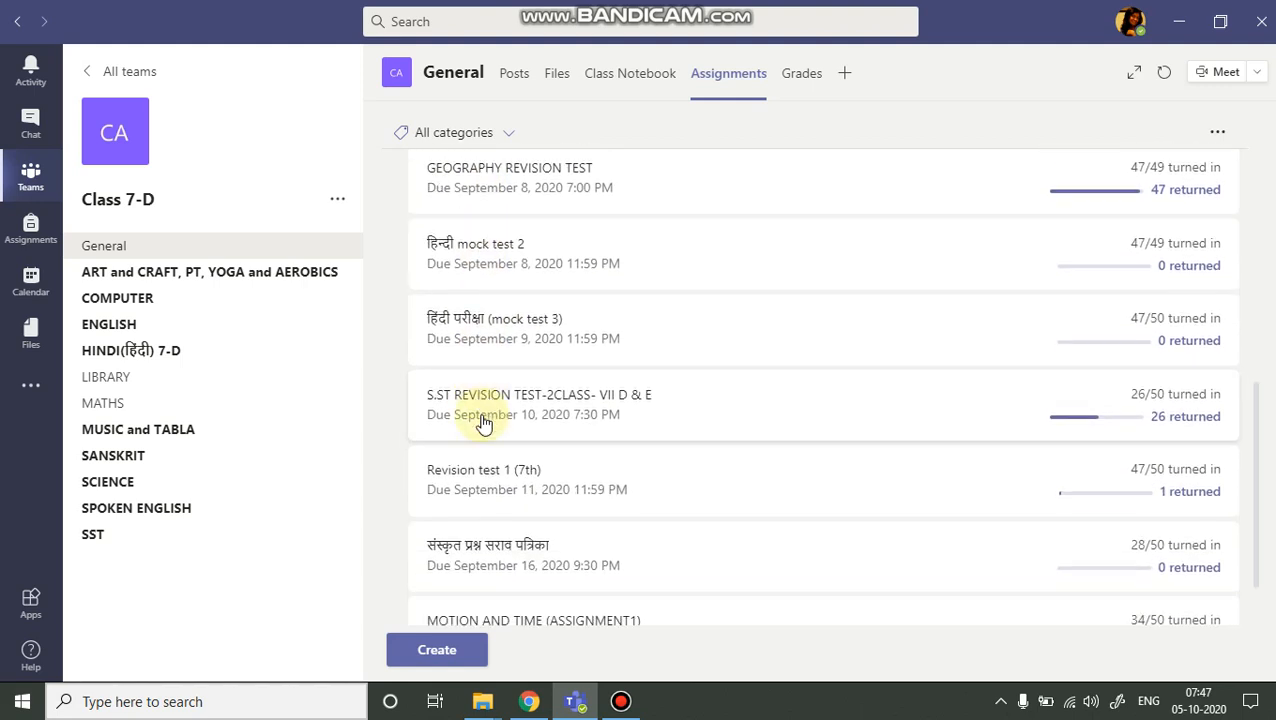
scroll(483, 421, "down", 3)
left_click(620, 701)
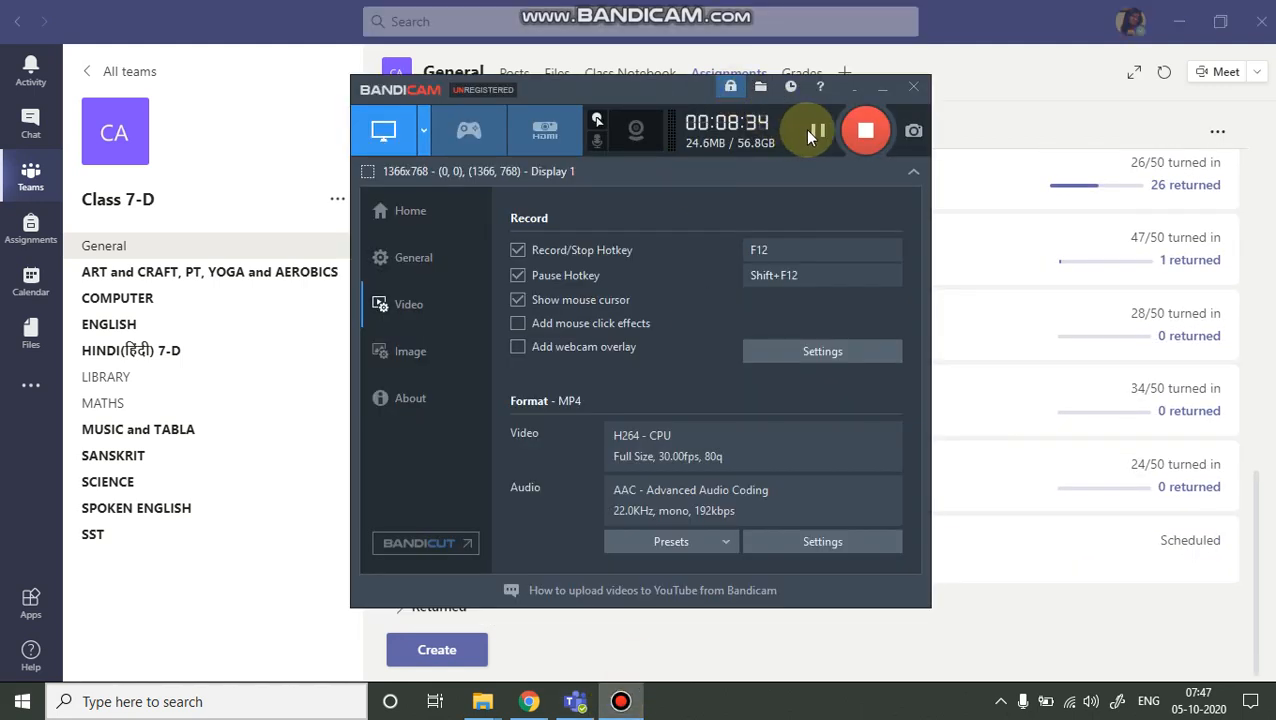